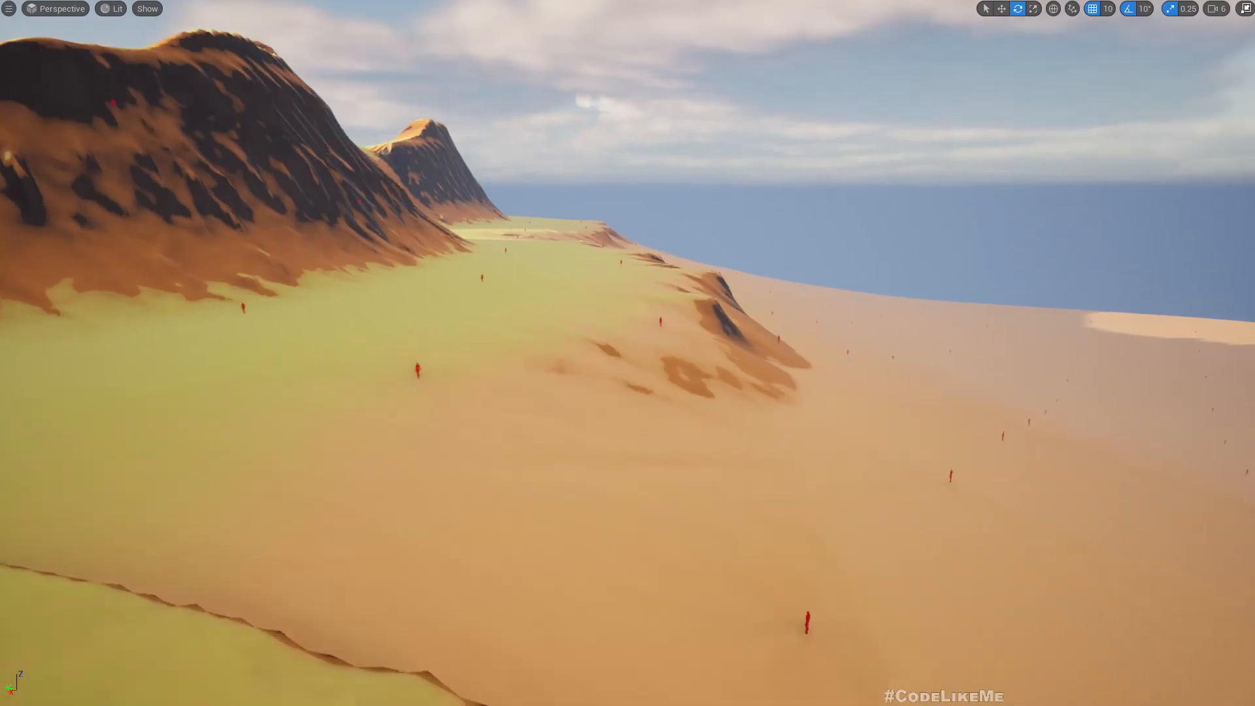
# Examine the landscape from several angles, following where the sandy beach blends into the grass below the cliffs.
pyautogui.press('d')
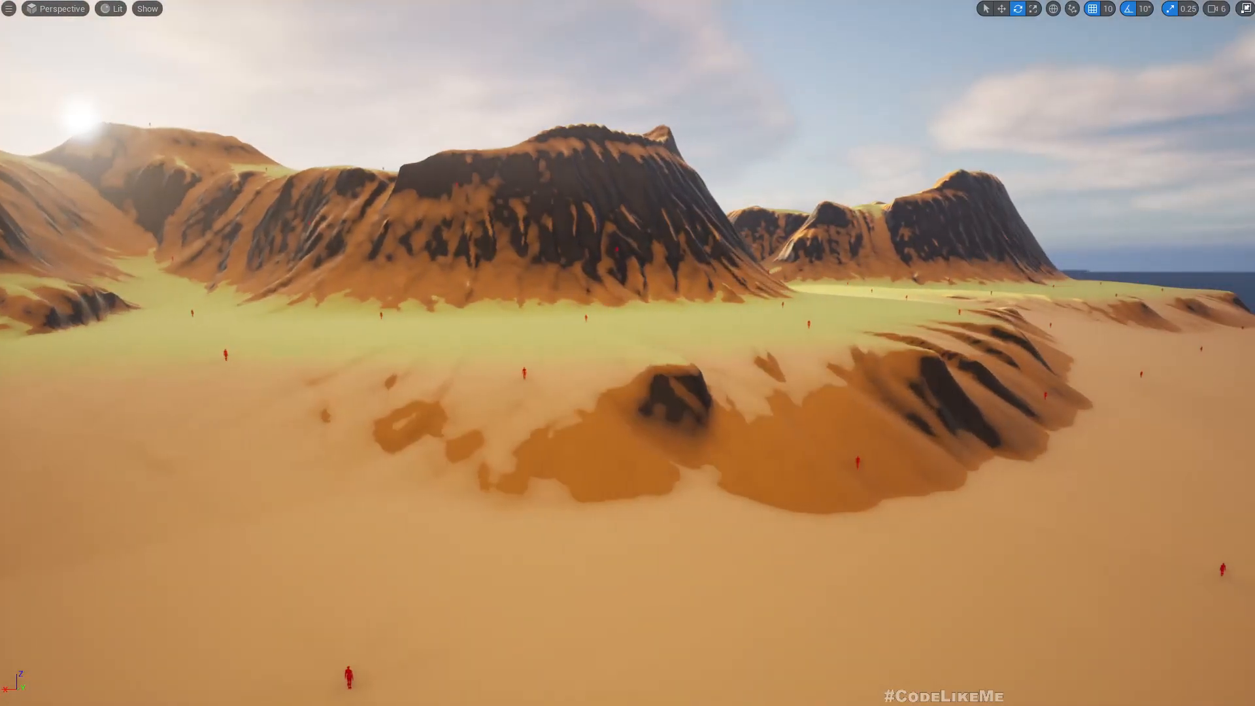
pyautogui.press('a')
pyautogui.press('w')
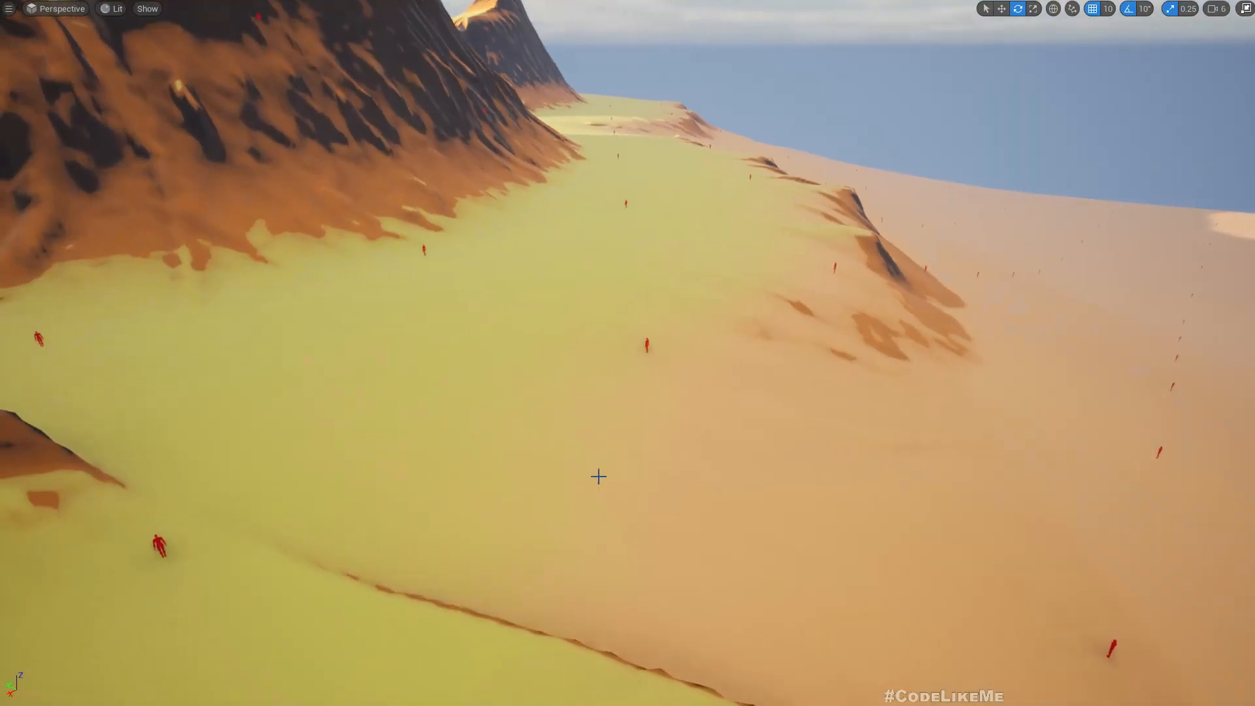
pyautogui.press('s')
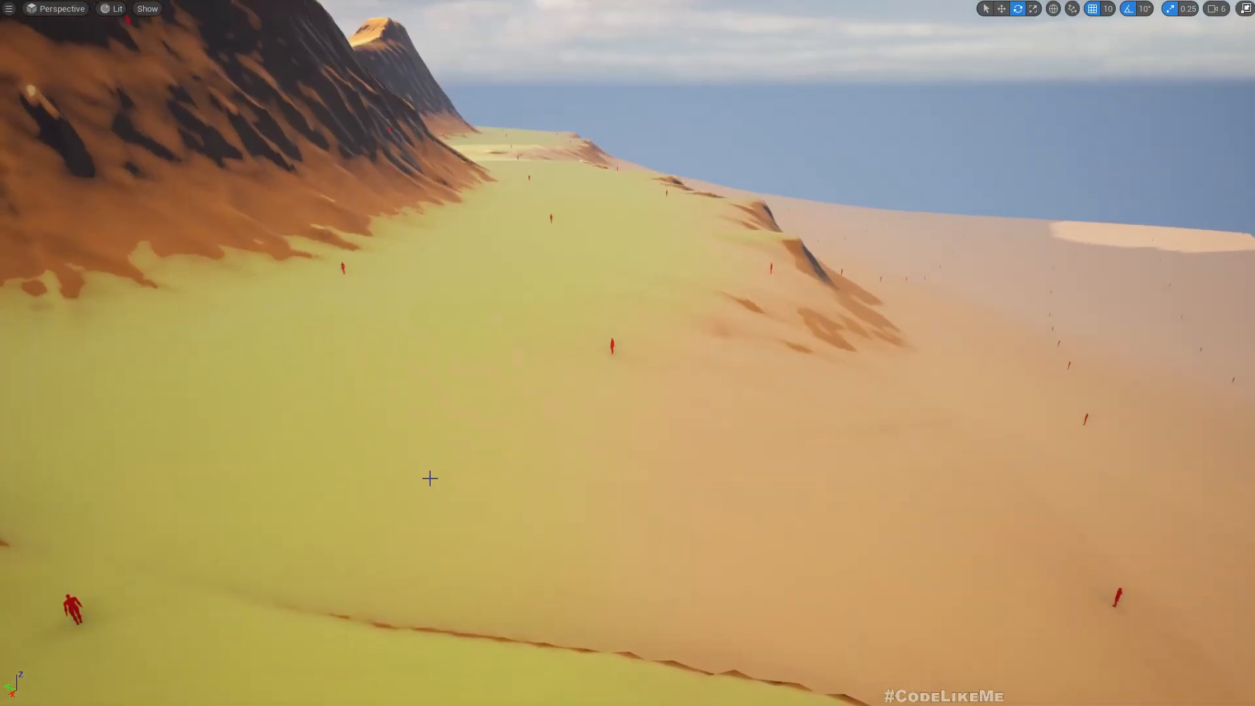
pyautogui.moveTo(428, 474); pyautogui.dragTo(364, 443, button='right')
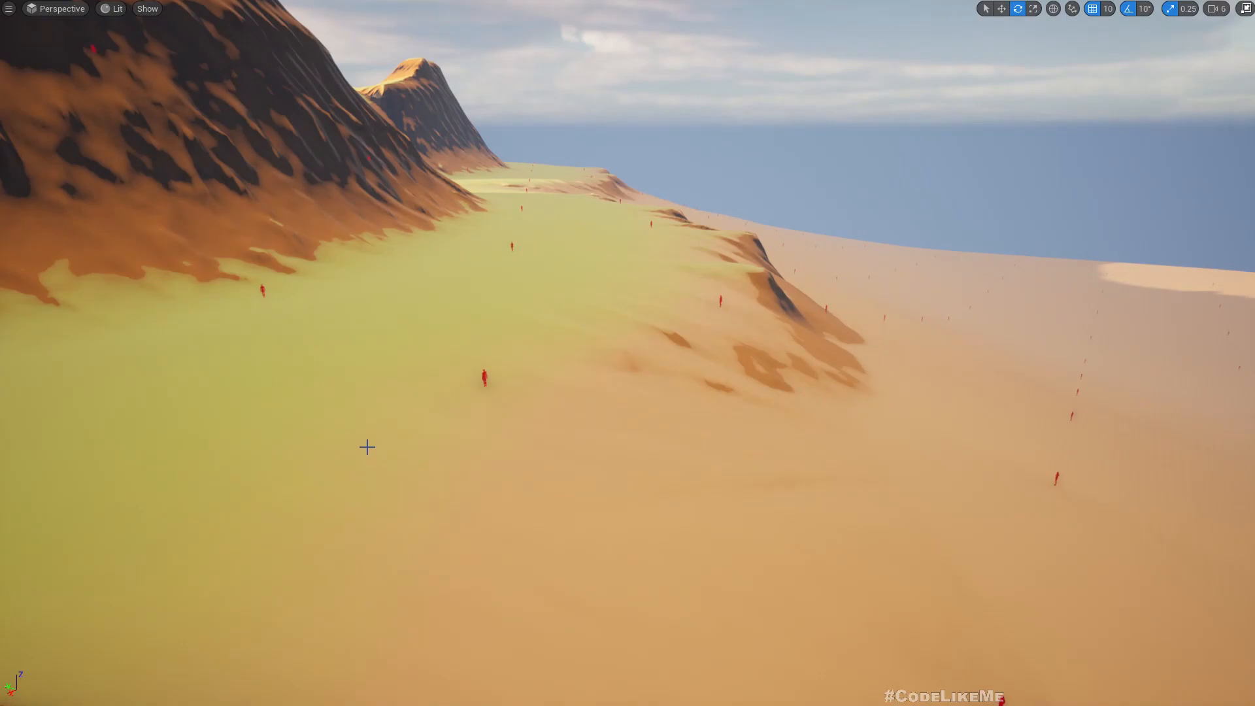
pyautogui.moveTo(365, 443); pyautogui.dragTo(325, 475, button='middle')
pyautogui.moveTo(325, 475); pyautogui.dragTo(514, 374, button='right')
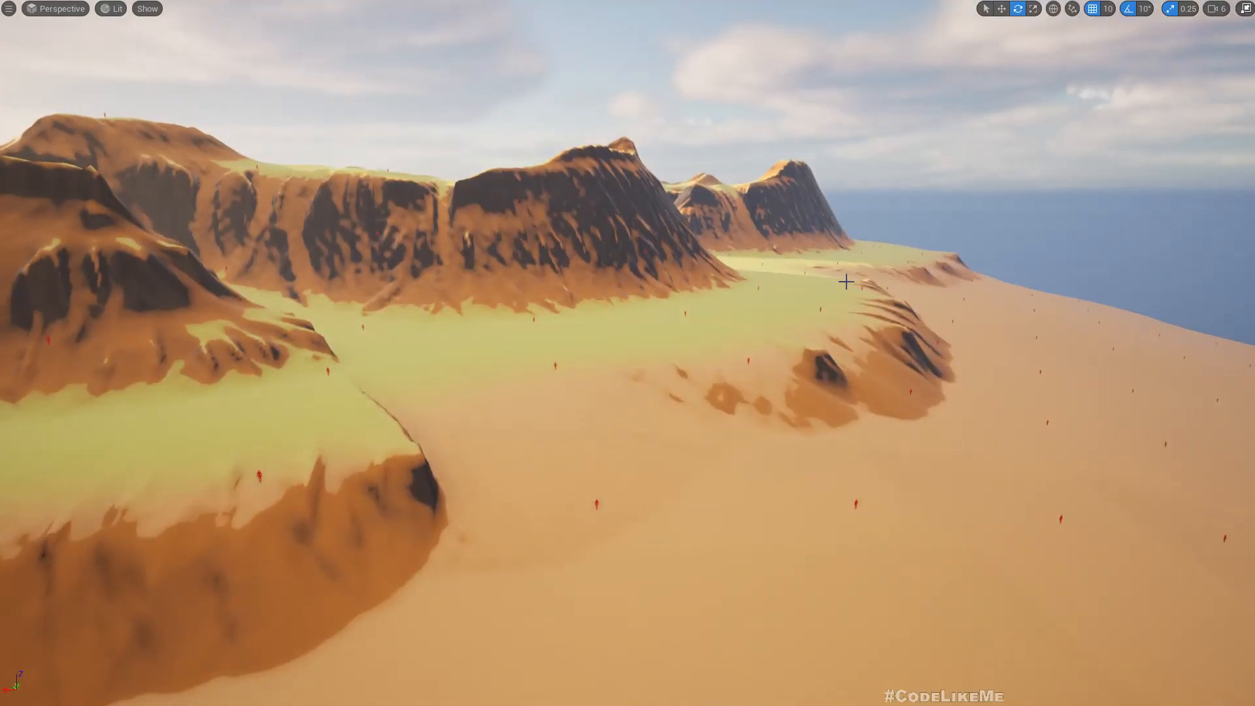
pyautogui.moveTo(674, 444)
pyautogui.mouseDown(button='right')
pyautogui.moveTo(693, 443)
pyautogui.moveTo(667, 442)
pyautogui.mouseUp(button='right')
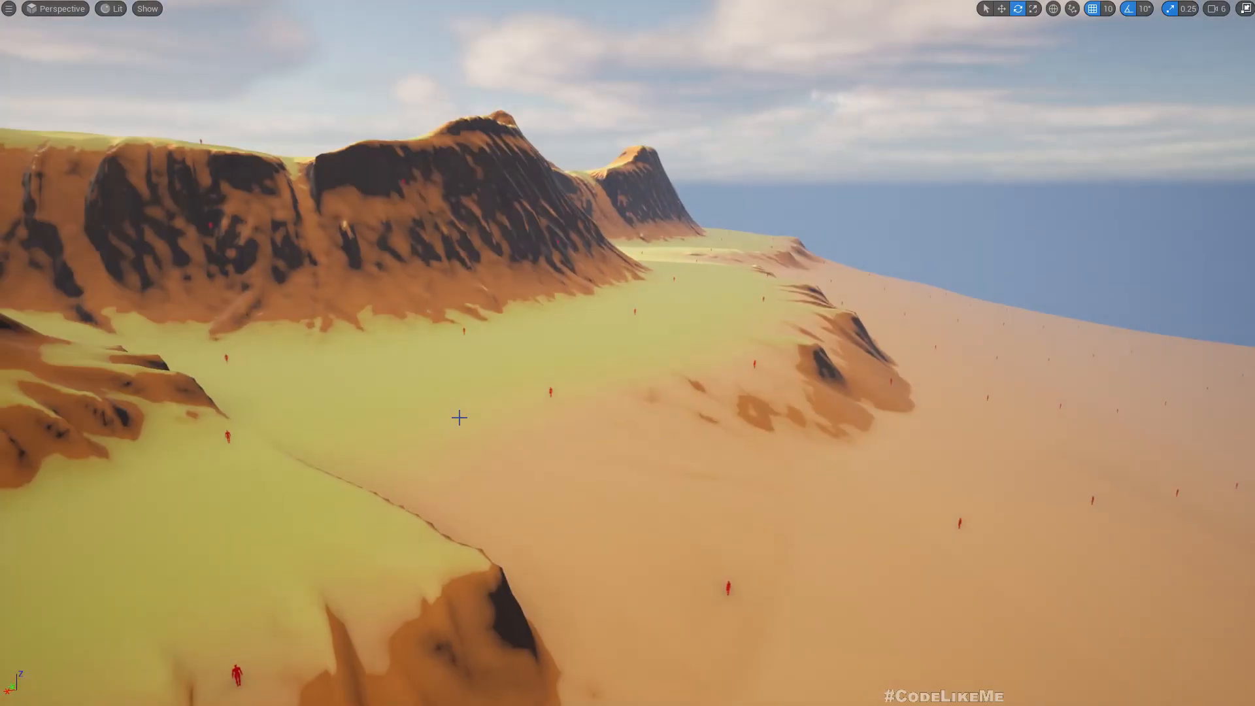
pyautogui.moveTo(457, 418)
pyautogui.mouseDown(button='right')
pyautogui.moveTo(510, 416)
pyautogui.moveTo(360, 417)
pyautogui.moveTo(462, 417)
pyautogui.mouseUp(button='right')
# Float the M_Landscape material editor as a separate window over the full-screen level viewport.
pyautogui.press('F11')
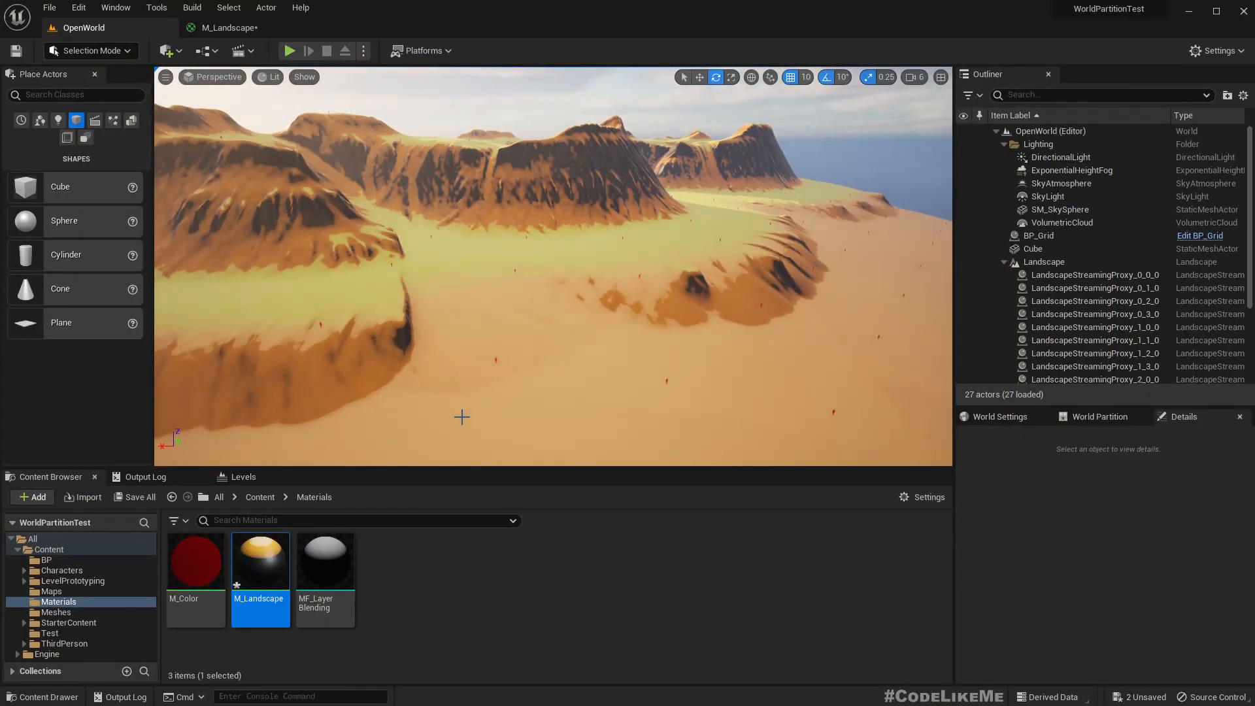
pyautogui.moveTo(248, 27); pyautogui.dragTo(701, 272)
pyautogui.moveTo(478, 302); pyautogui.dragTo(480, 301, button='right')
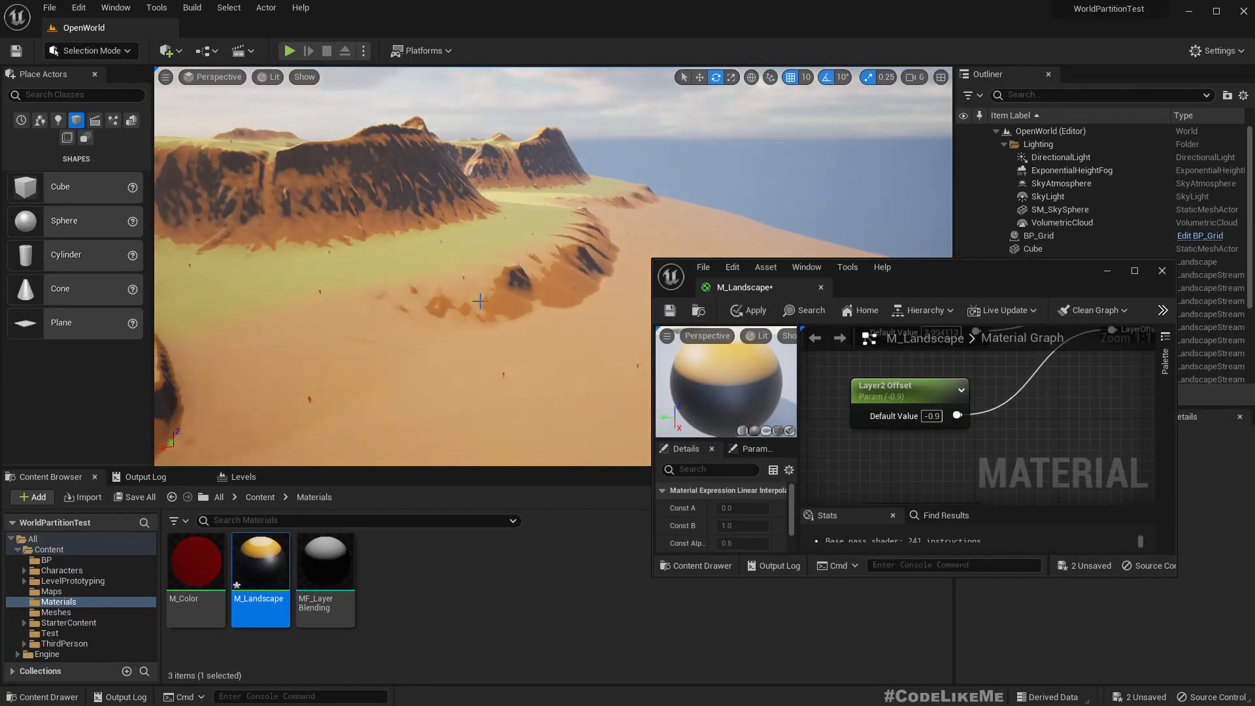
pyautogui.press('F11')
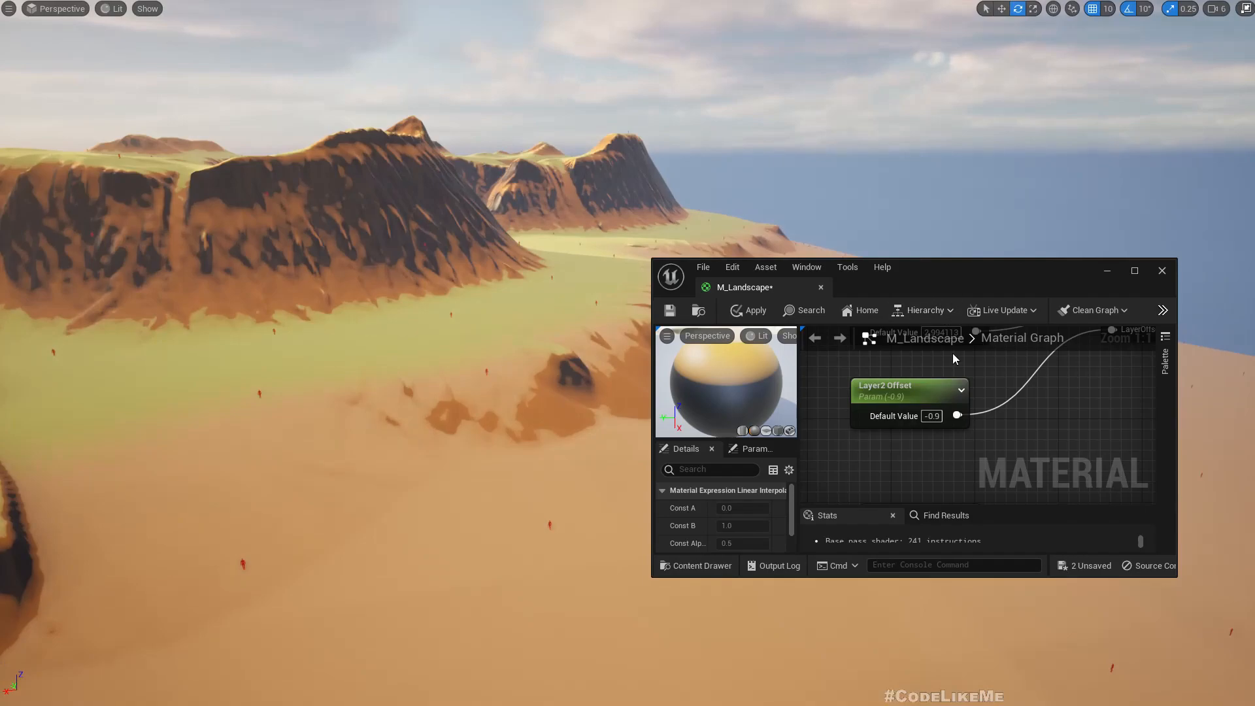
# Set the default value of the SeaLevel parameter in the M_Landscape graph to 1500.
pyautogui.scroll(-4, 1008, 426)
pyautogui.moveTo(1007, 426); pyautogui.dragTo(965, 332, button='right')
pyautogui.scroll(4, 938, 407)
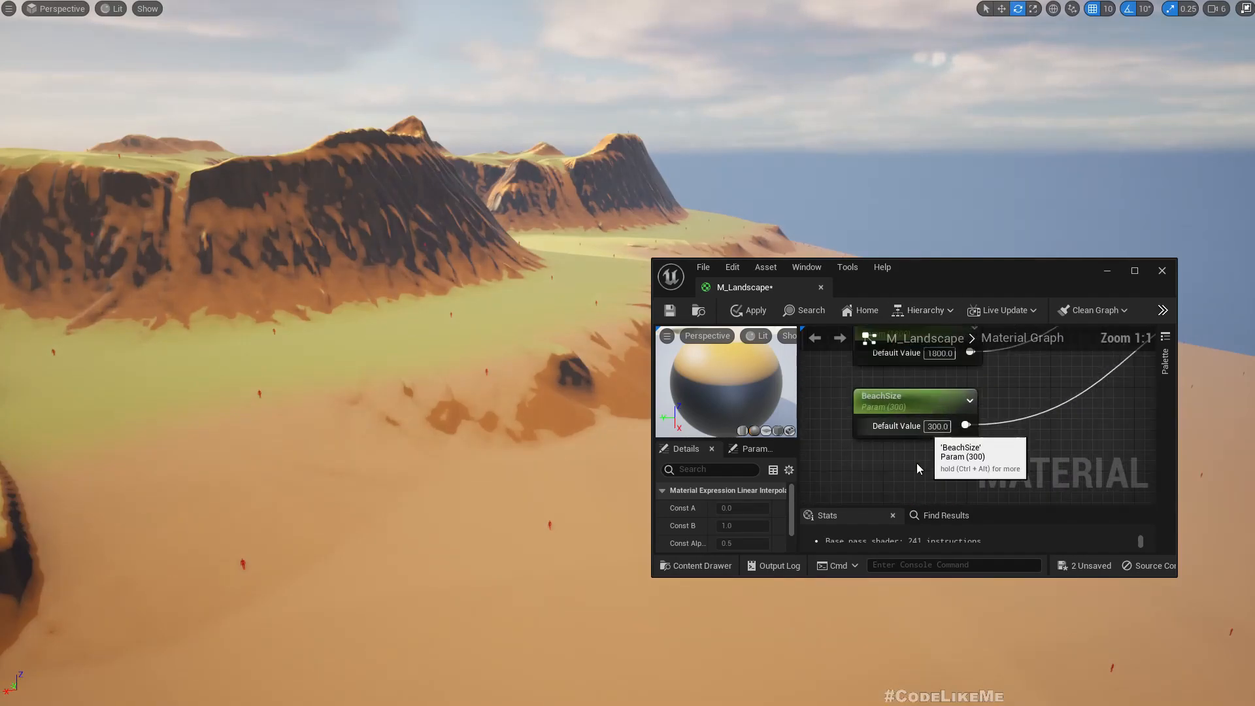
pyautogui.moveTo(914, 469); pyautogui.dragTo(931, 519, button='right')
pyautogui.moveTo(880, 421); pyautogui.dragTo(905, 424, button='right')
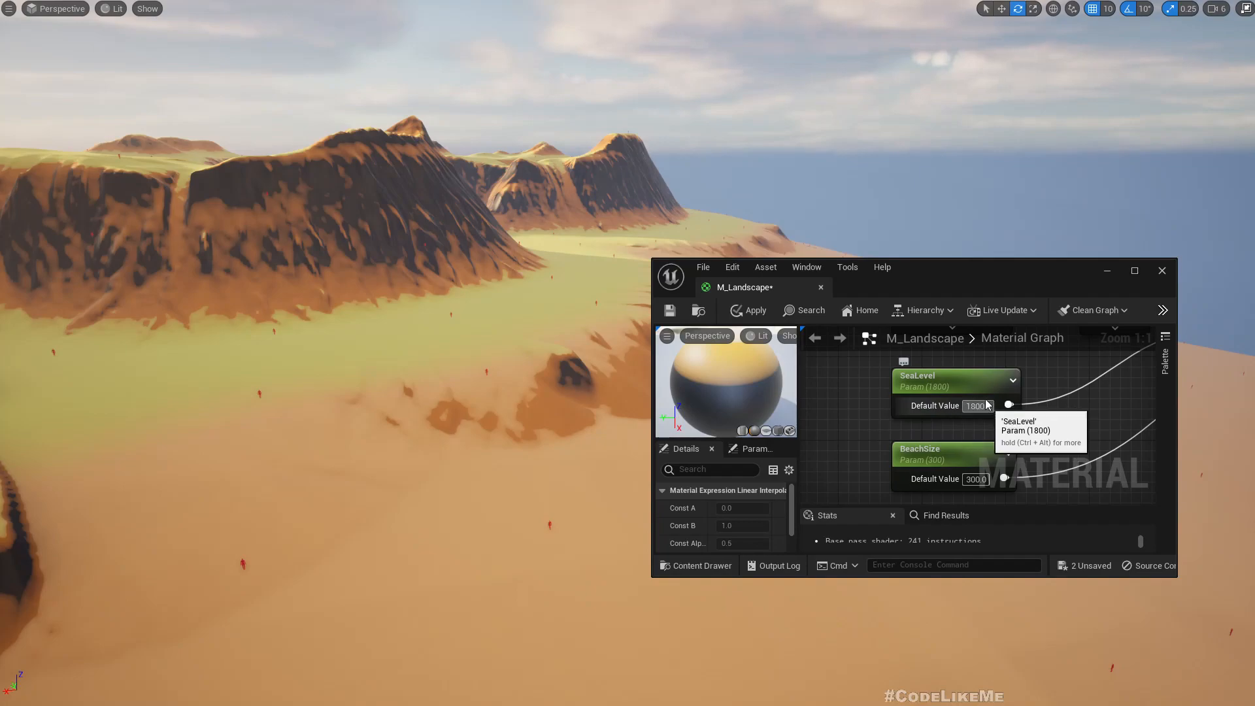
pyautogui.click(970, 406)
pyautogui.press('Right')
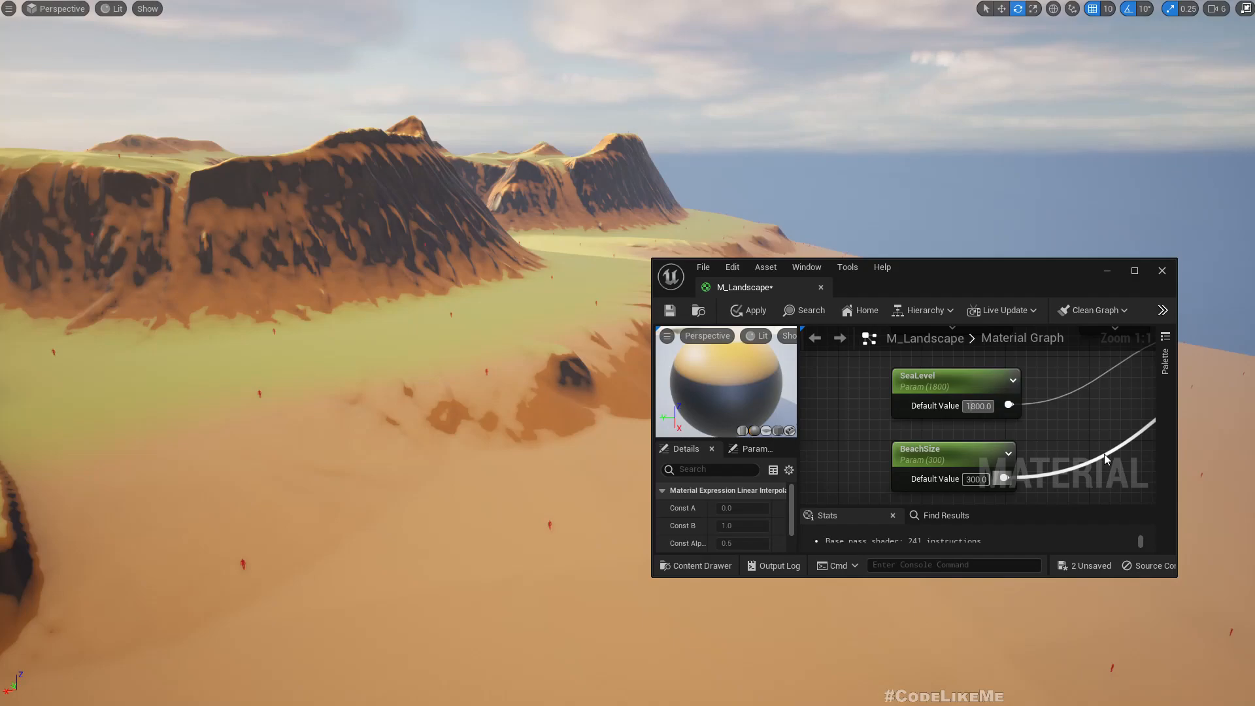
pyautogui.press('BackSpace')
pyautogui.write('5')
pyautogui.press('Return')
# Set the SeaLevel parameter's default value back to 1800.
pyautogui.press('Right')
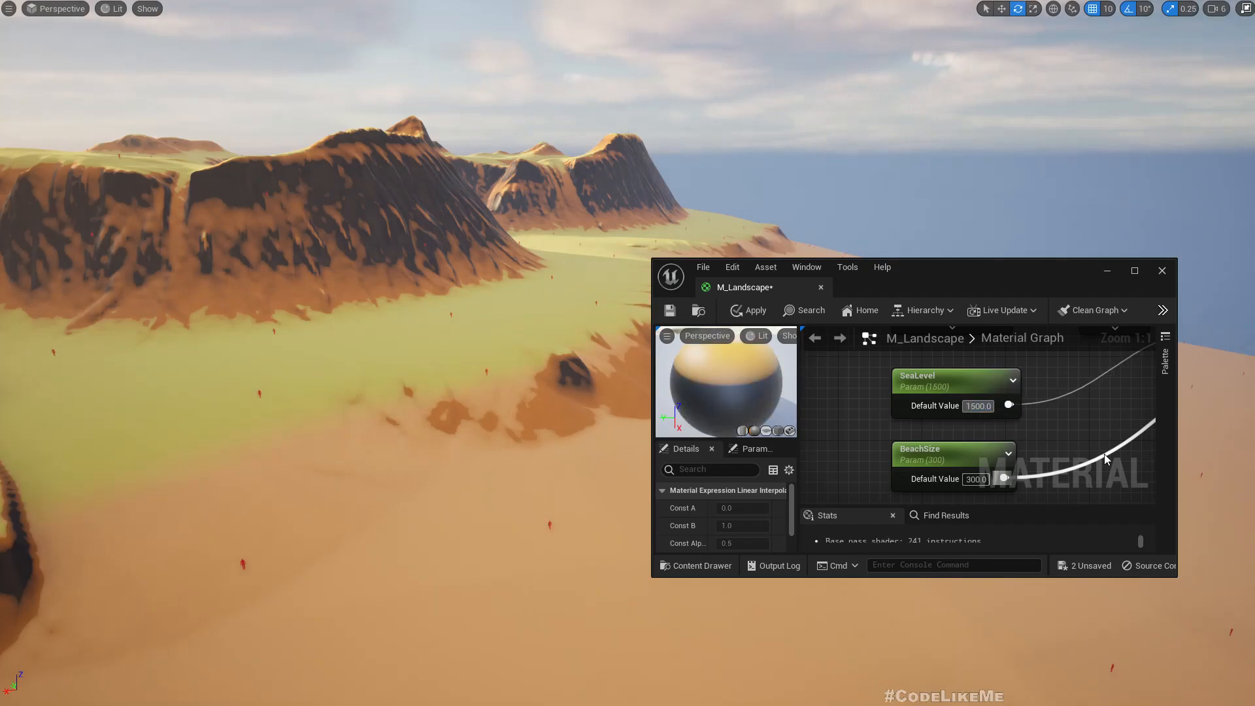
pyautogui.press('BackSpace')
pyautogui.write('0')
pyautogui.press('Return')
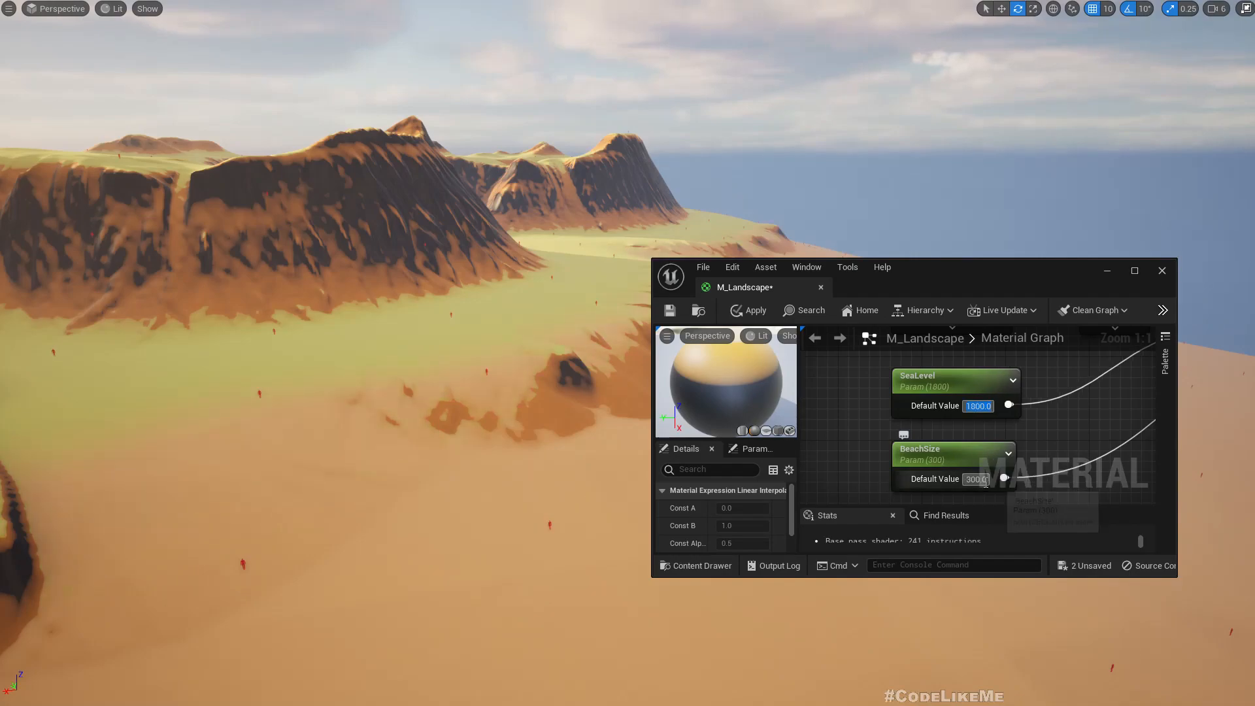
# Set the default value of the BeachSize parameter to 10.
pyautogui.moveTo(849, 461); pyautogui.dragTo(831, 420, button='right')
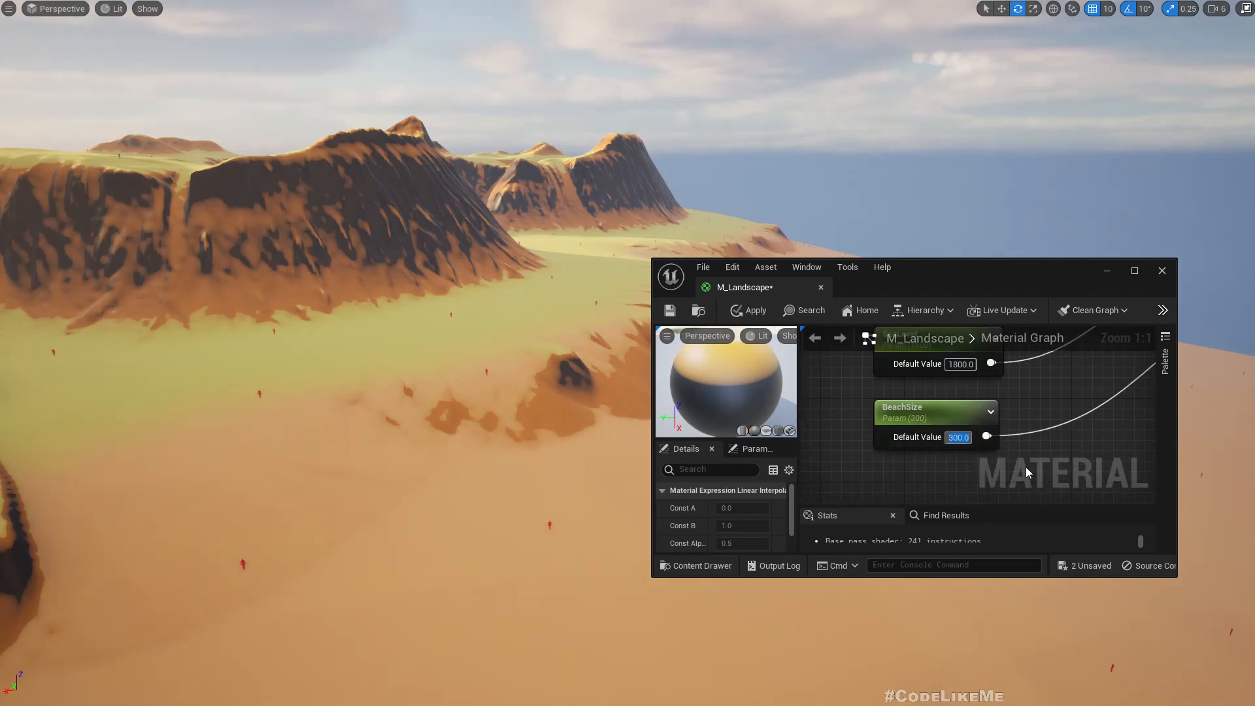
pyautogui.write('10')
pyautogui.press('Return')
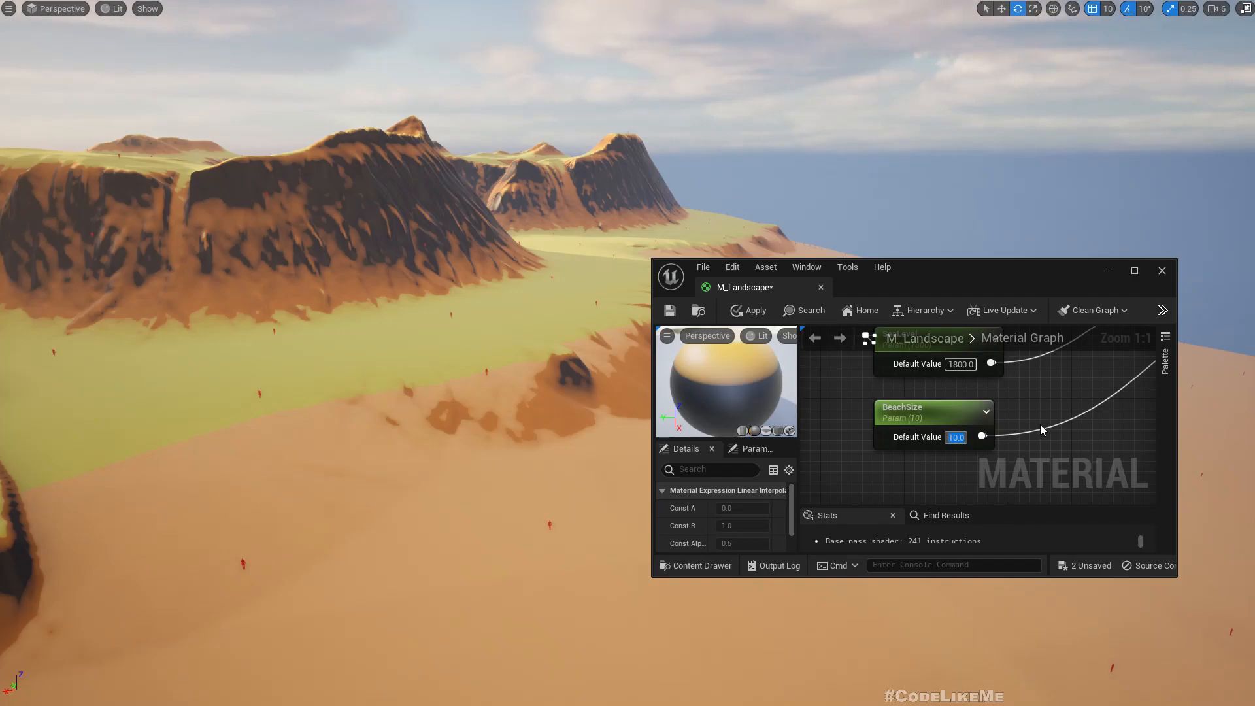
# Set the BeachSize parameter's default value back to 300 and view the beach slope.
pyautogui.write('300')
pyautogui.press('Return')
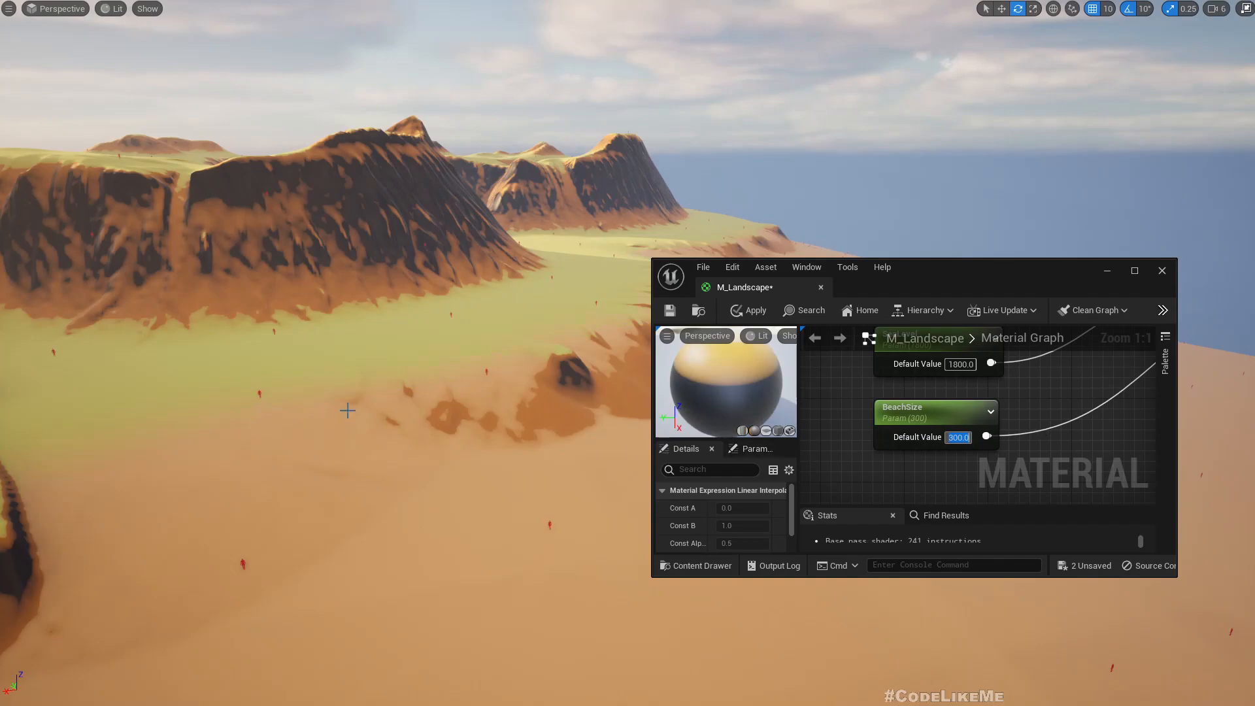
pyautogui.moveTo(348, 411); pyautogui.dragTo(281, 427, button='right')
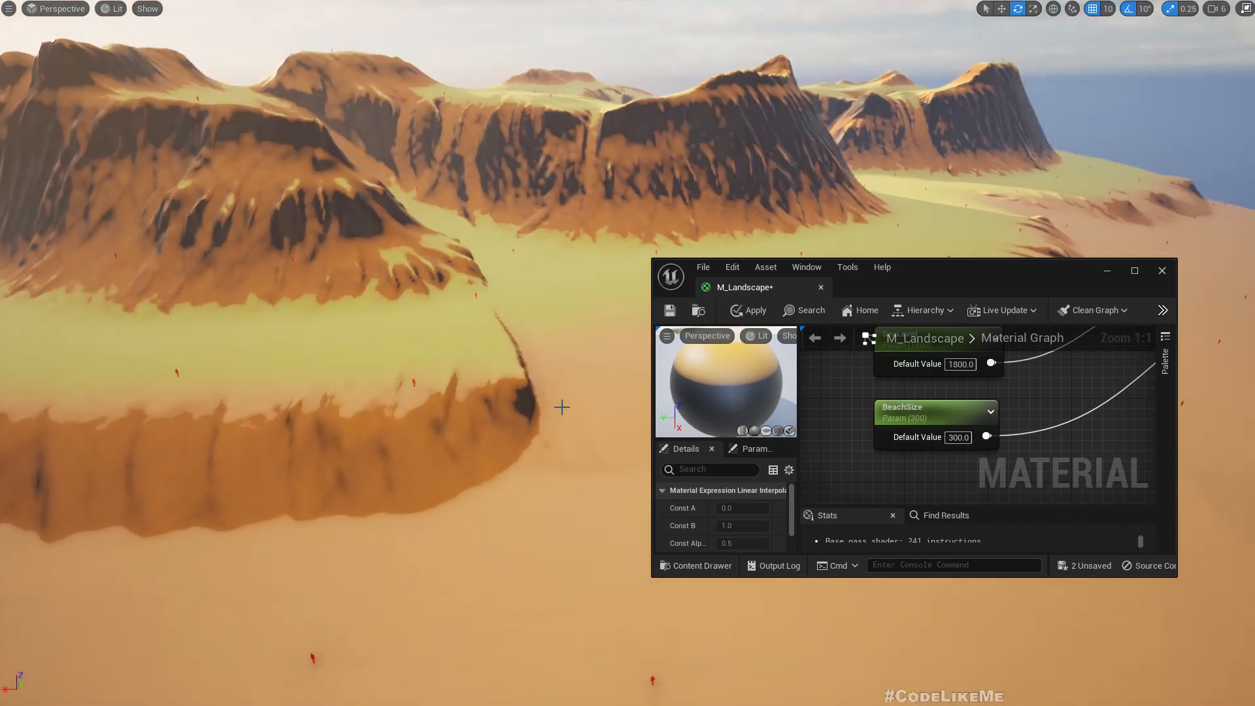
# Close the M_Landscape material editor, applying its changes to the original material.
pyautogui.moveTo(779, 289); pyautogui.dragTo(702, 168)
pyautogui.click(816, 196)
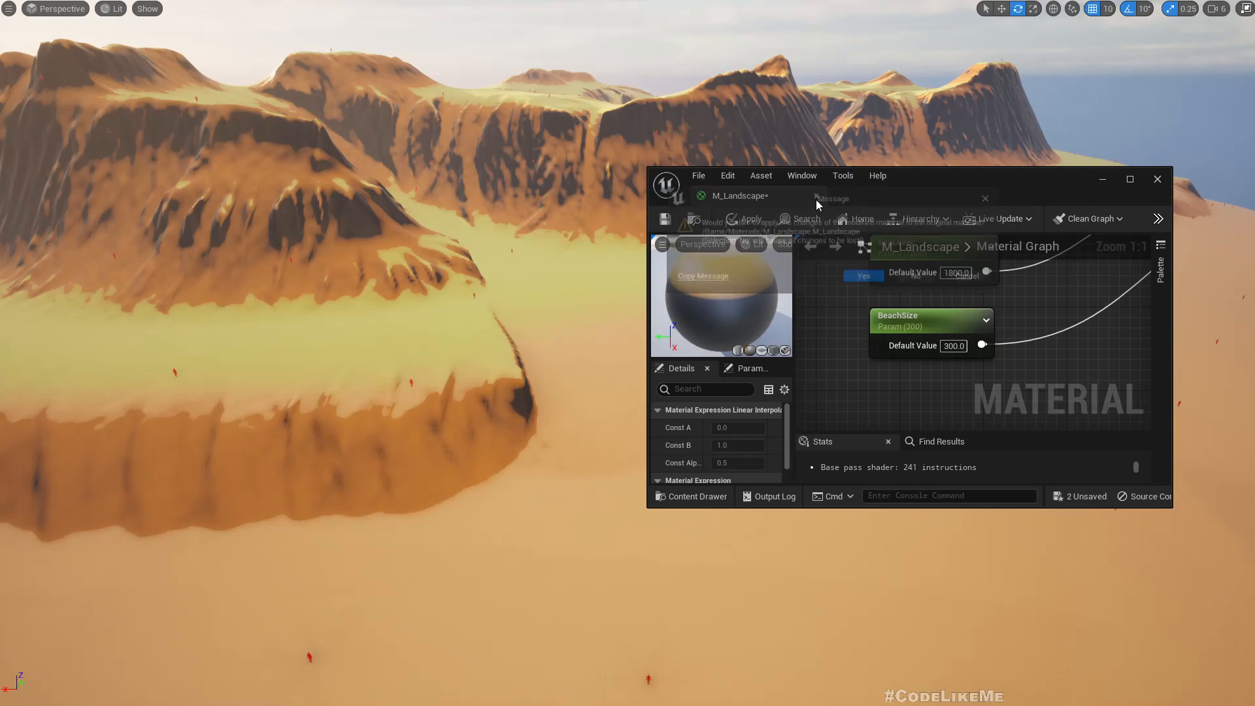
pyautogui.click(867, 281)
# Fly along the coast to examine the beach, grass and rock blending around the cliffs and lower slopes.
pyautogui.press('s')
pyautogui.moveTo(467, 284); pyautogui.dragTo(414, 248, button='right')
pyautogui.press('w')
pyautogui.press('d')
pyautogui.press('s')
pyautogui.moveTo(491, 383); pyautogui.dragTo(535, 407, button='right')
pyautogui.press('a')
pyautogui.press('w')
pyautogui.press('a')
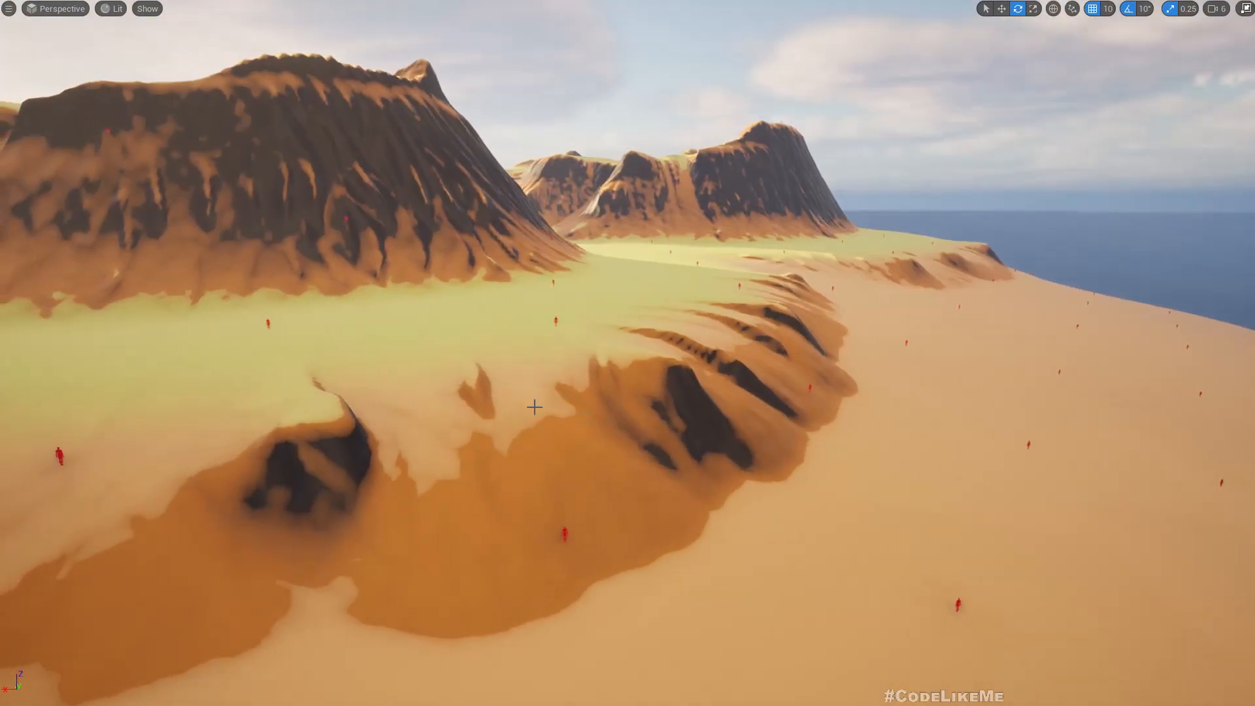
pyautogui.moveTo(648, 434); pyautogui.dragTo(340, 425, button='right')
pyautogui.press('d')
pyautogui.press('d')
pyautogui.press('a')
pyautogui.press('w')
pyautogui.press('a')
pyautogui.press('q')
pyautogui.press('d')
pyautogui.moveTo(504, 559)
pyautogui.mouseDown(button='right')
pyautogui.moveTo(531, 560)
pyautogui.moveTo(480, 557)
pyautogui.mouseUp(button='right')
pyautogui.press('d')
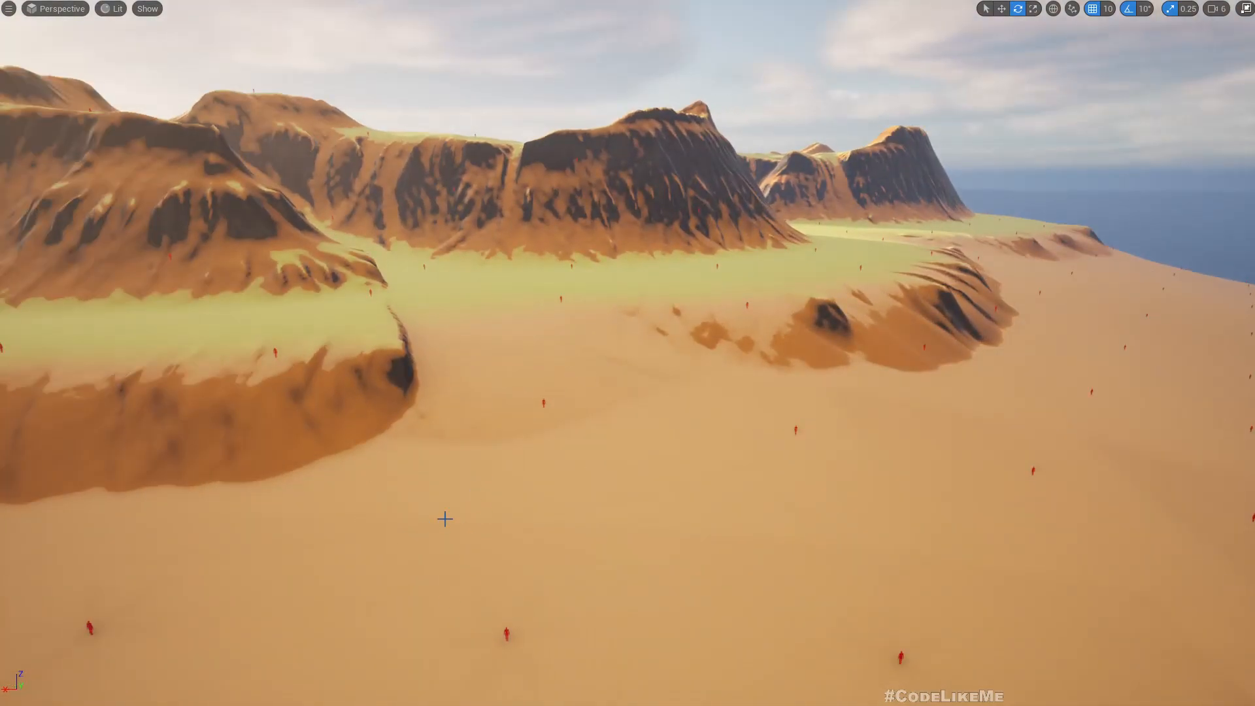
pyautogui.moveTo(611, 471); pyautogui.dragTo(637, 454, button='right')
pyautogui.press('s')
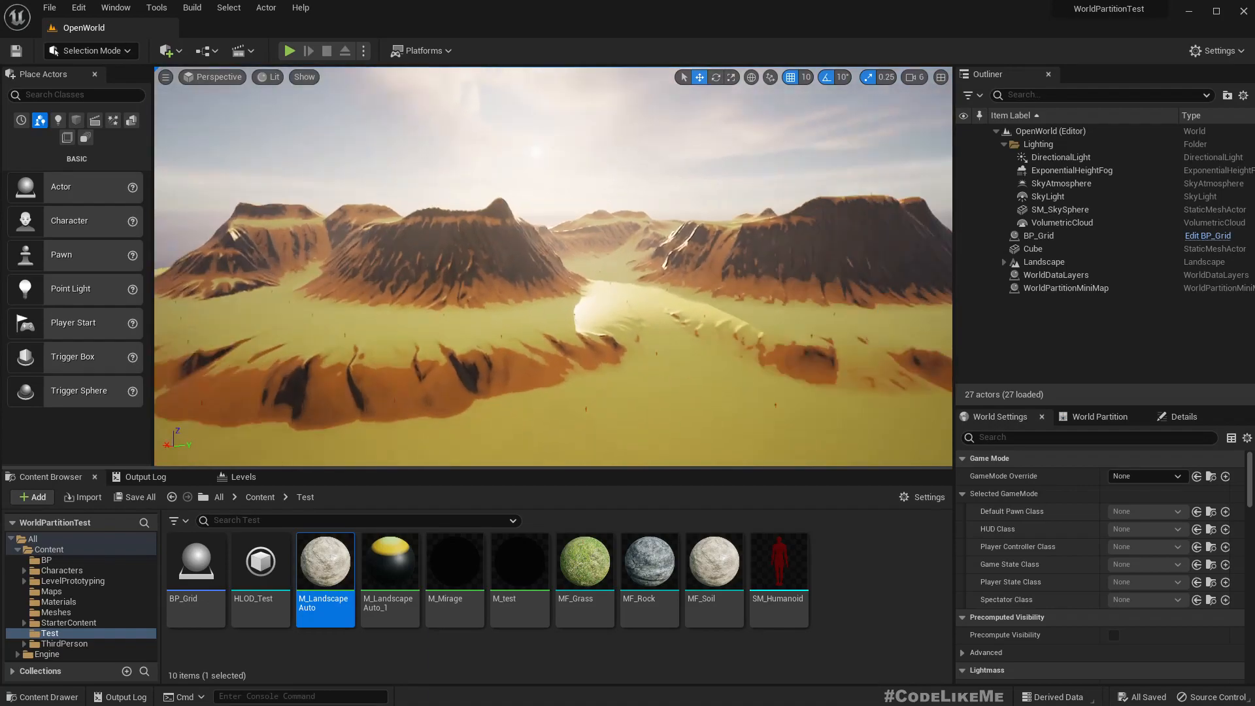
# Survey the grass-covered landscape without a beach and show the details of the landscape section in the valley.
pyautogui.moveTo(553, 266); pyautogui.dragTo(489, 269, button='right')
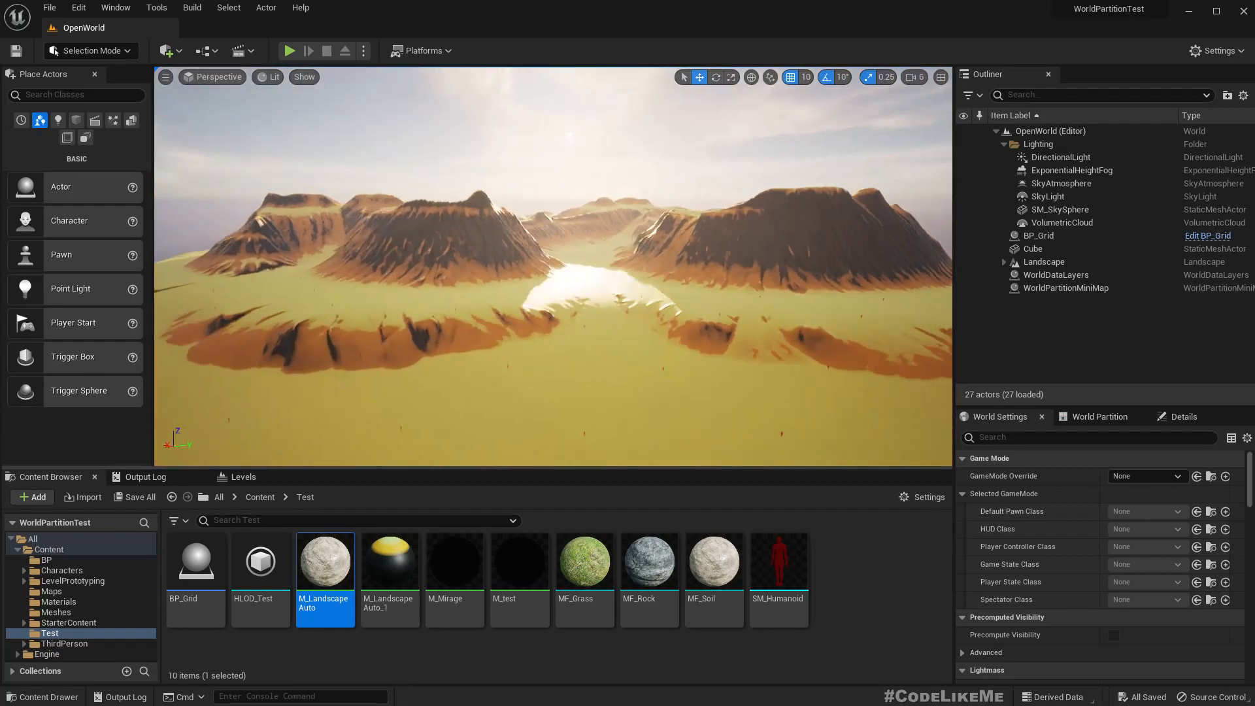
pyautogui.moveTo(553, 267)
pyautogui.mouseDown(button='right')
pyautogui.moveTo(523, 267)
pyautogui.moveTo(543, 269)
pyautogui.moveTo(513, 232)
pyautogui.moveTo(542, 251)
pyautogui.mouseUp(button='right')
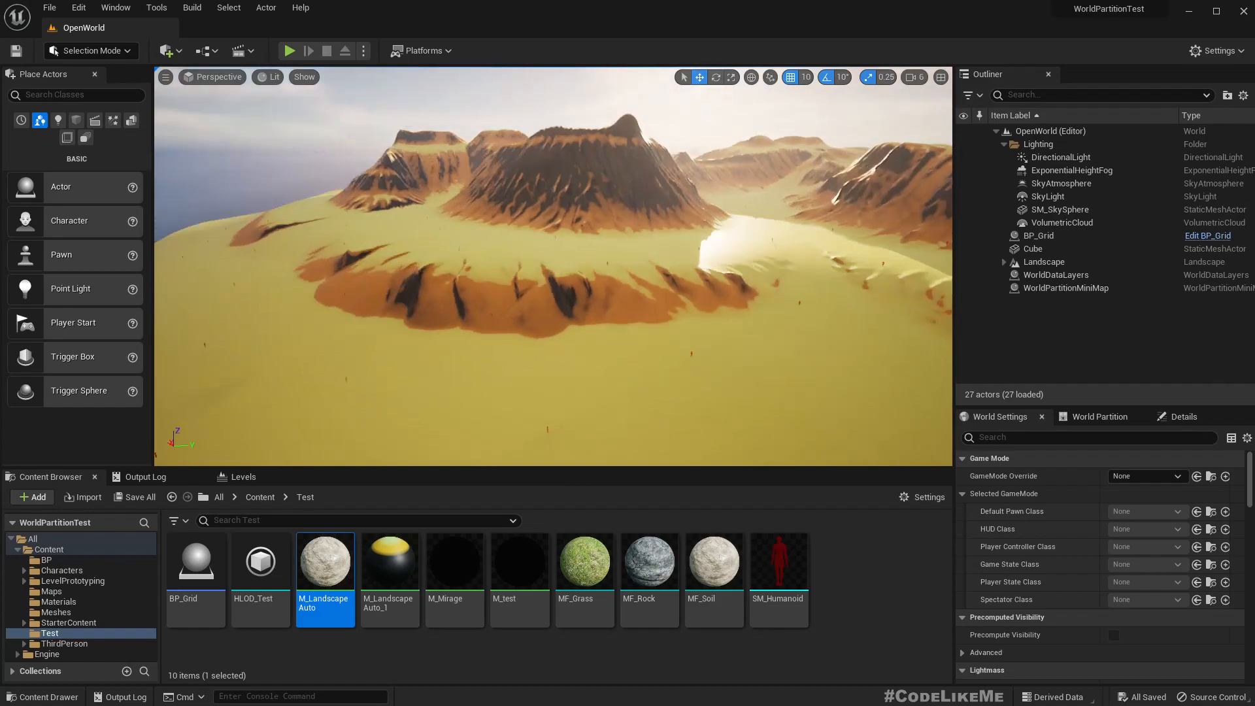
pyautogui.press('w')
pyautogui.moveTo(553, 266); pyautogui.dragTo(818, 279, button='right')
pyautogui.press('d')
pyautogui.press('w')
pyautogui.press('s')
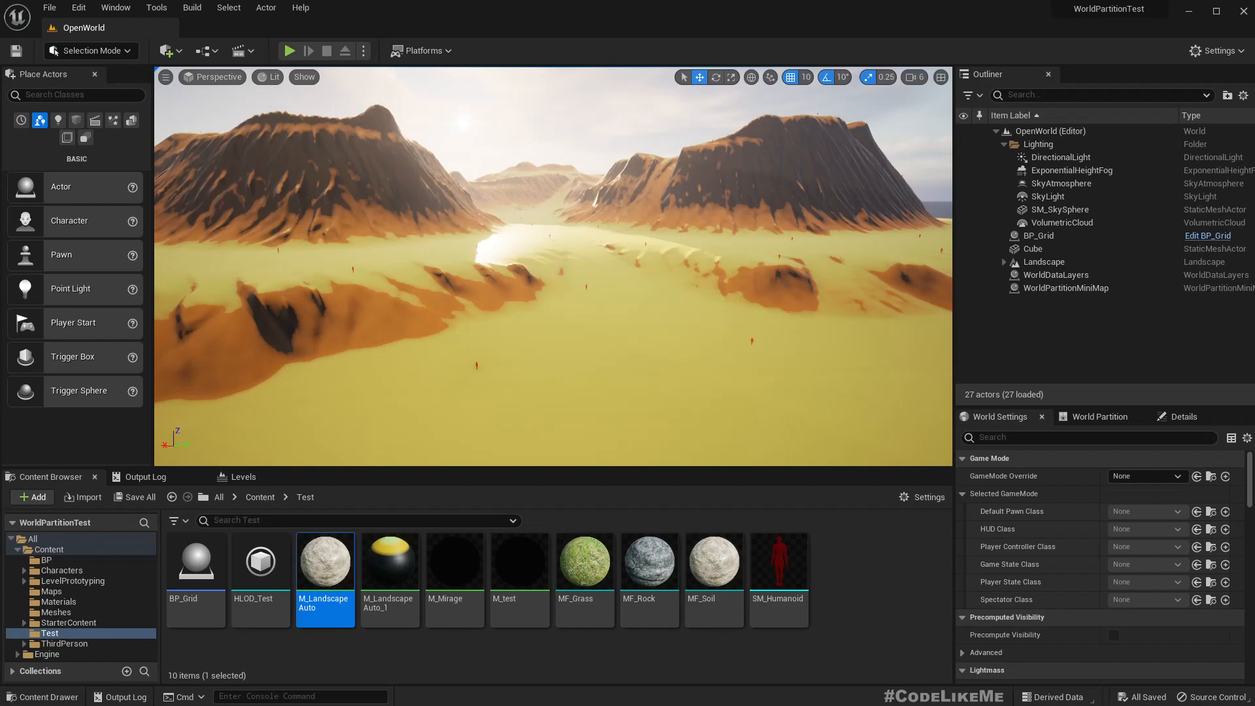
pyautogui.click(735, 301)
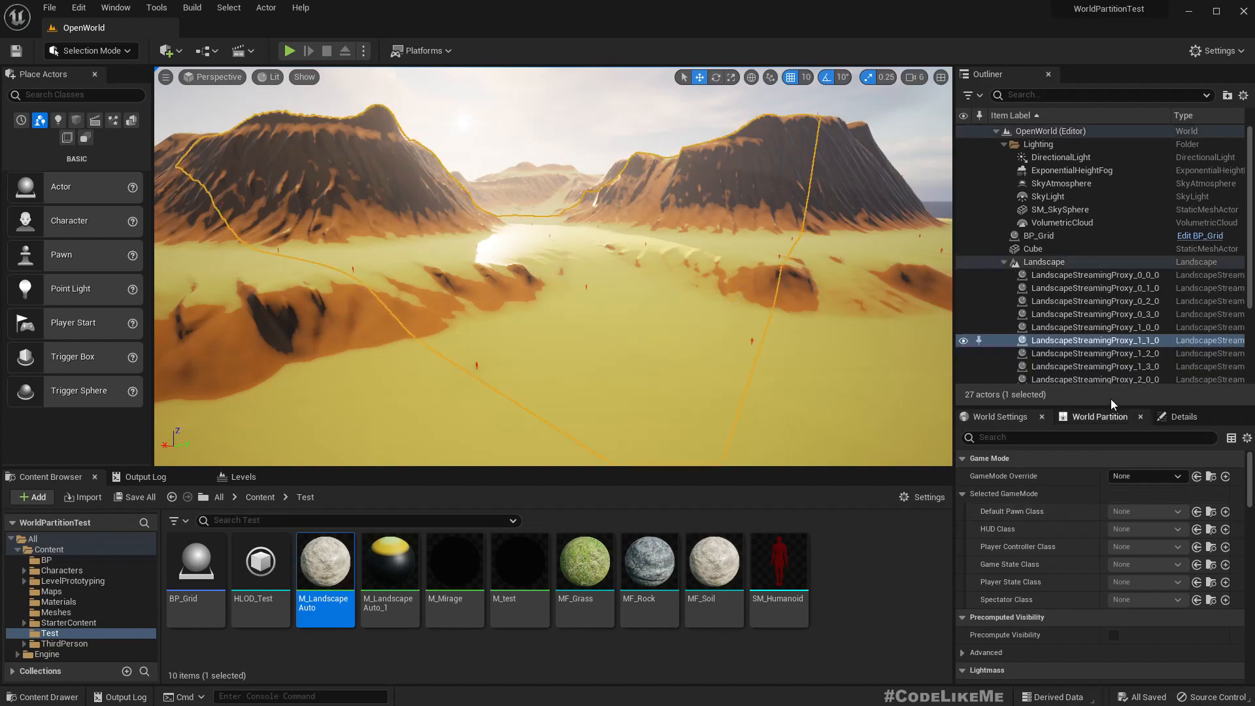
pyautogui.click(1178, 419)
# Open the M_Landscape material from the Materials folder and dock its editor beside the OpenWorld level.
pyautogui.click(63, 601)
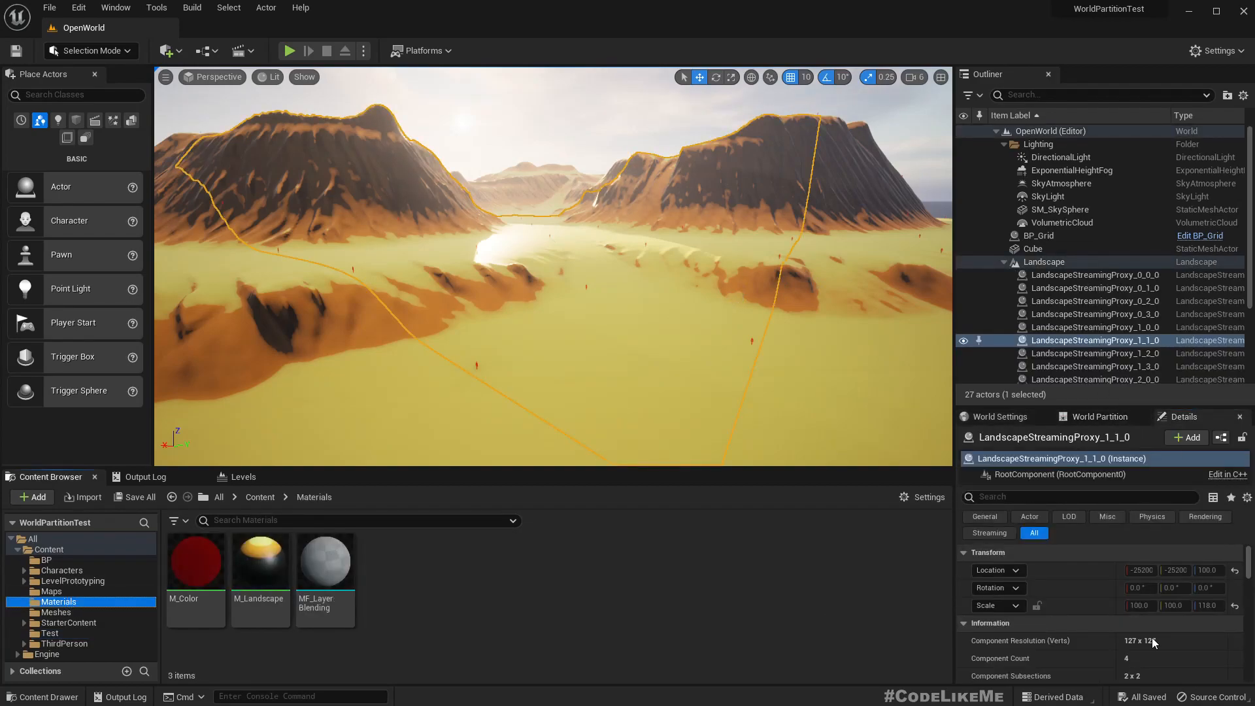
pyautogui.doubleClick(266, 562)
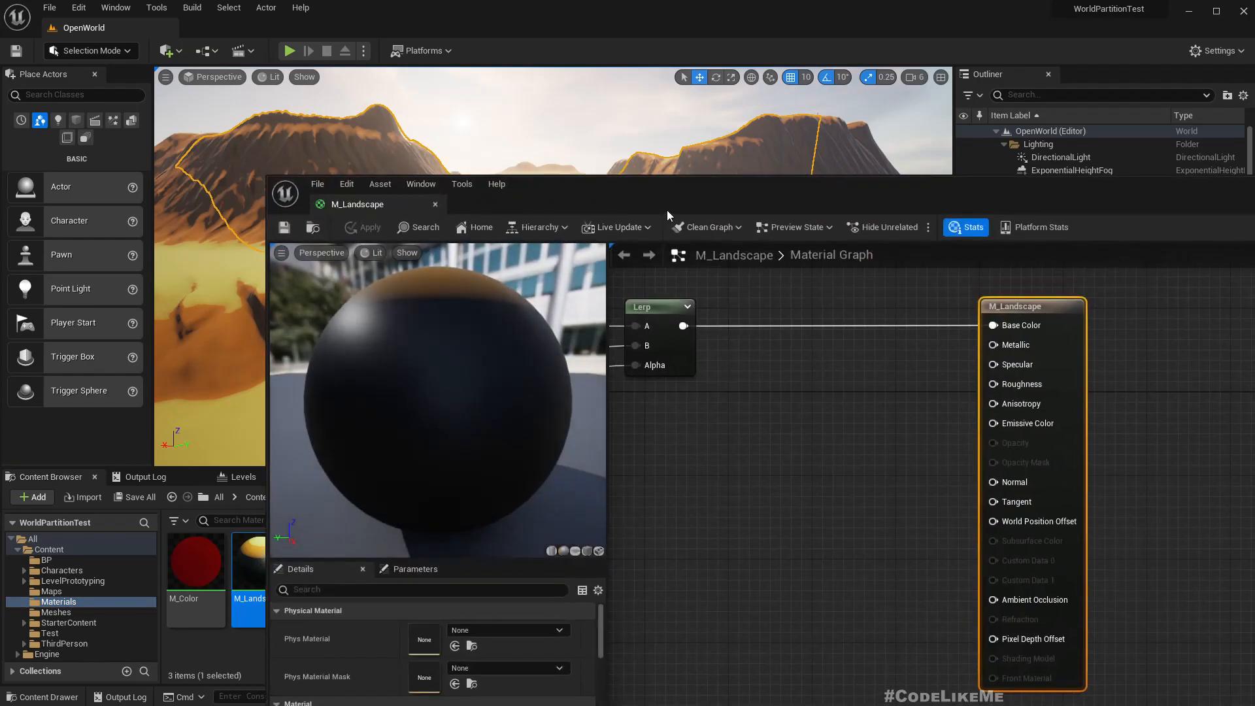
pyautogui.moveTo(379, 205); pyautogui.dragTo(392, 23)
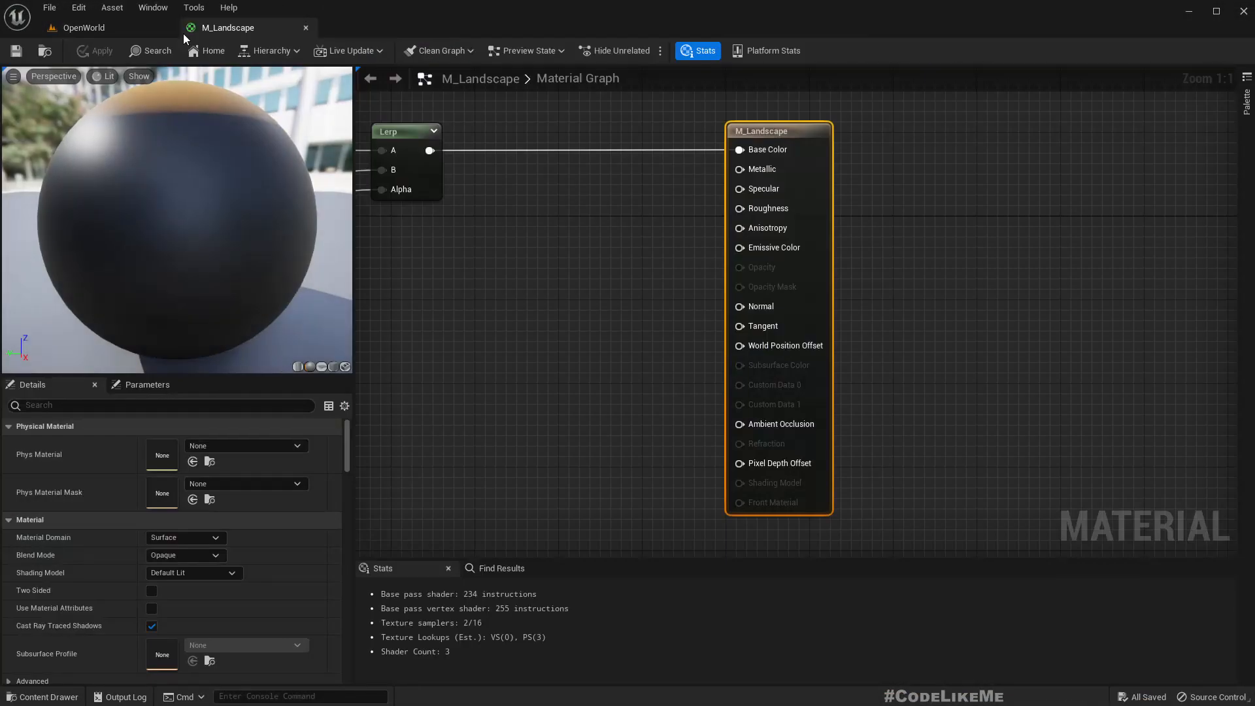
# Review the layer colours, Lerp nodes and MF_LayerBlending inputs in the M_Landscape graph alongside the OpenWorld level.
pyautogui.click(111, 27)
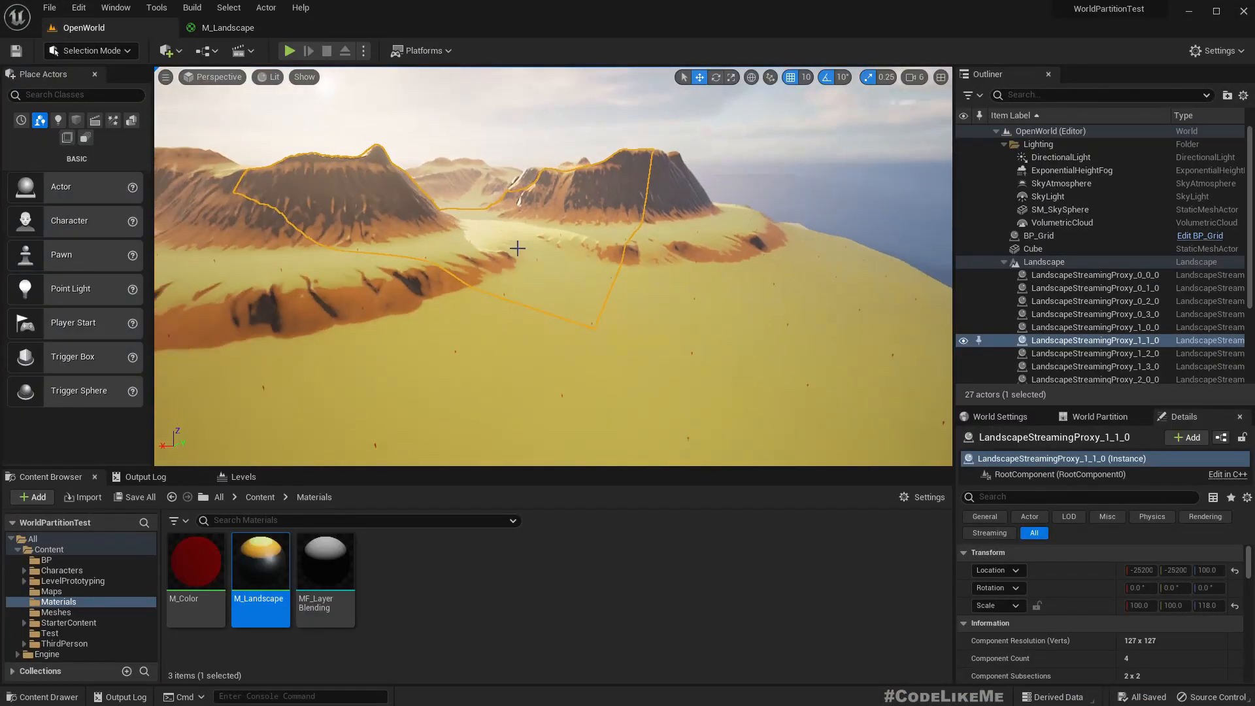
pyautogui.click(204, 29)
pyautogui.moveTo(556, 391); pyautogui.dragTo(739, 321, button='right')
pyautogui.scroll(-5, 746, 367)
pyautogui.scroll(4, 626, 337)
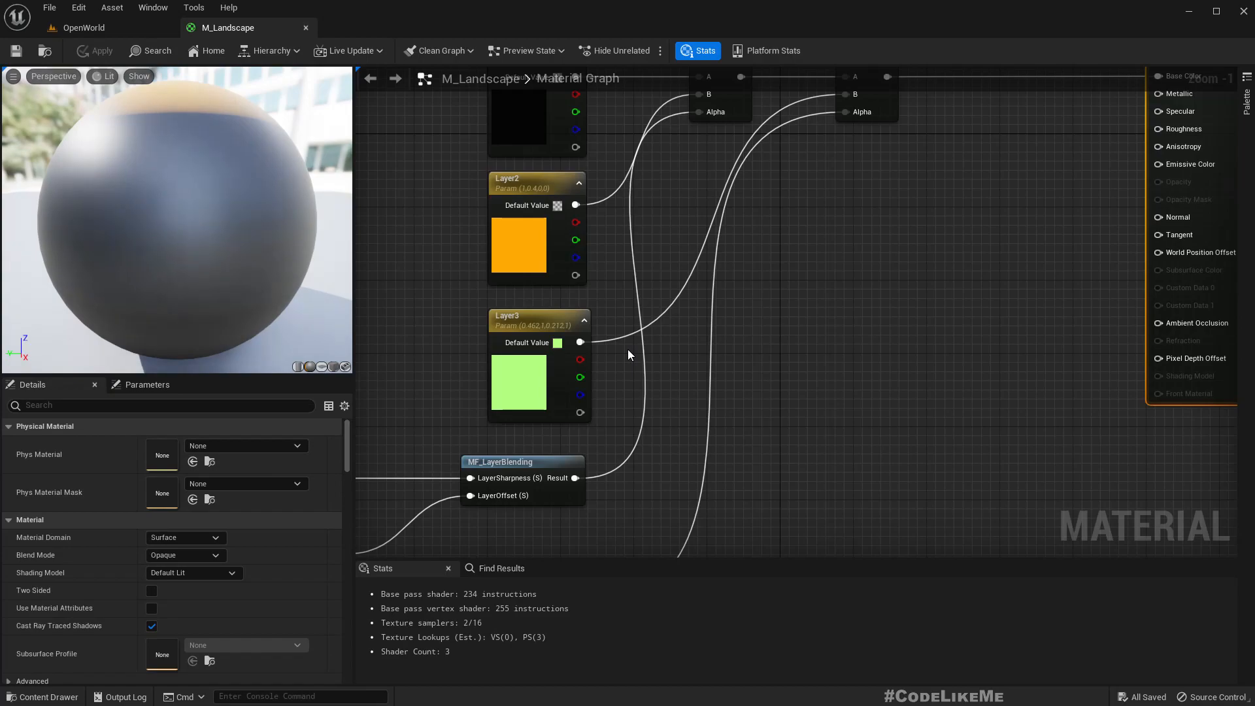
pyautogui.moveTo(456, 258); pyautogui.dragTo(504, 334, button='right')
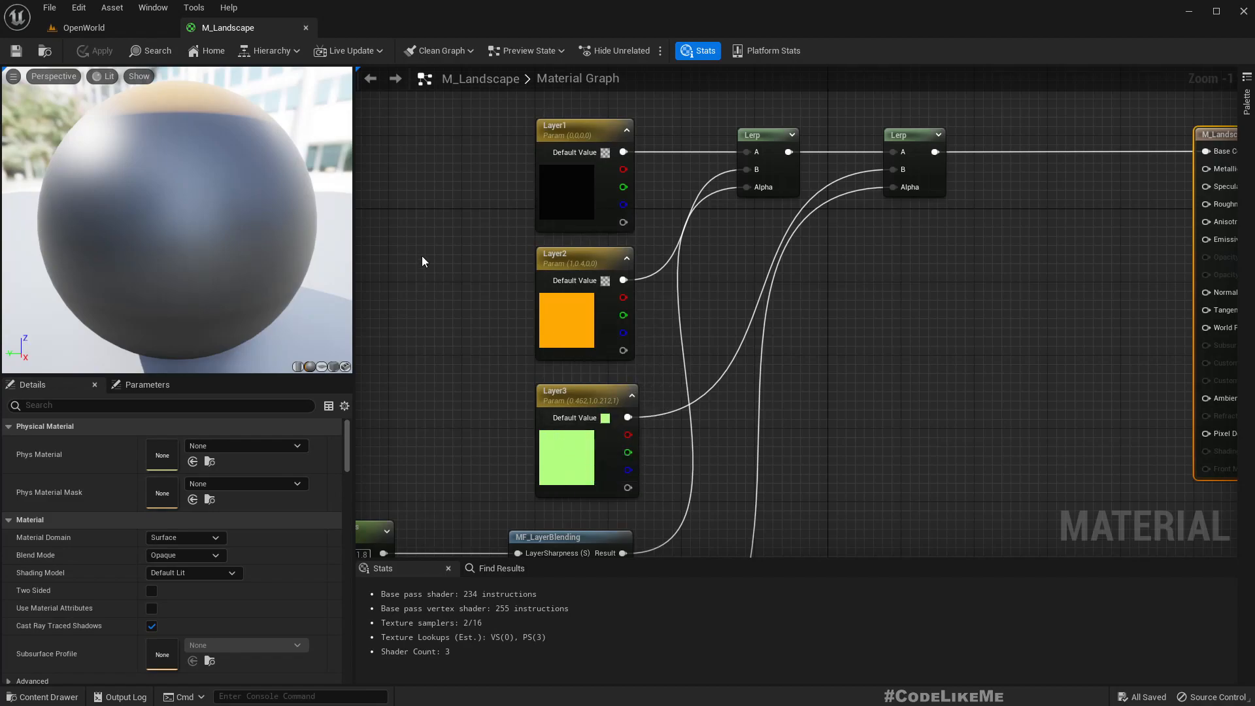
pyautogui.moveTo(424, 370); pyautogui.dragTo(517, 131, button='right')
pyautogui.scroll(-5, 543, 132)
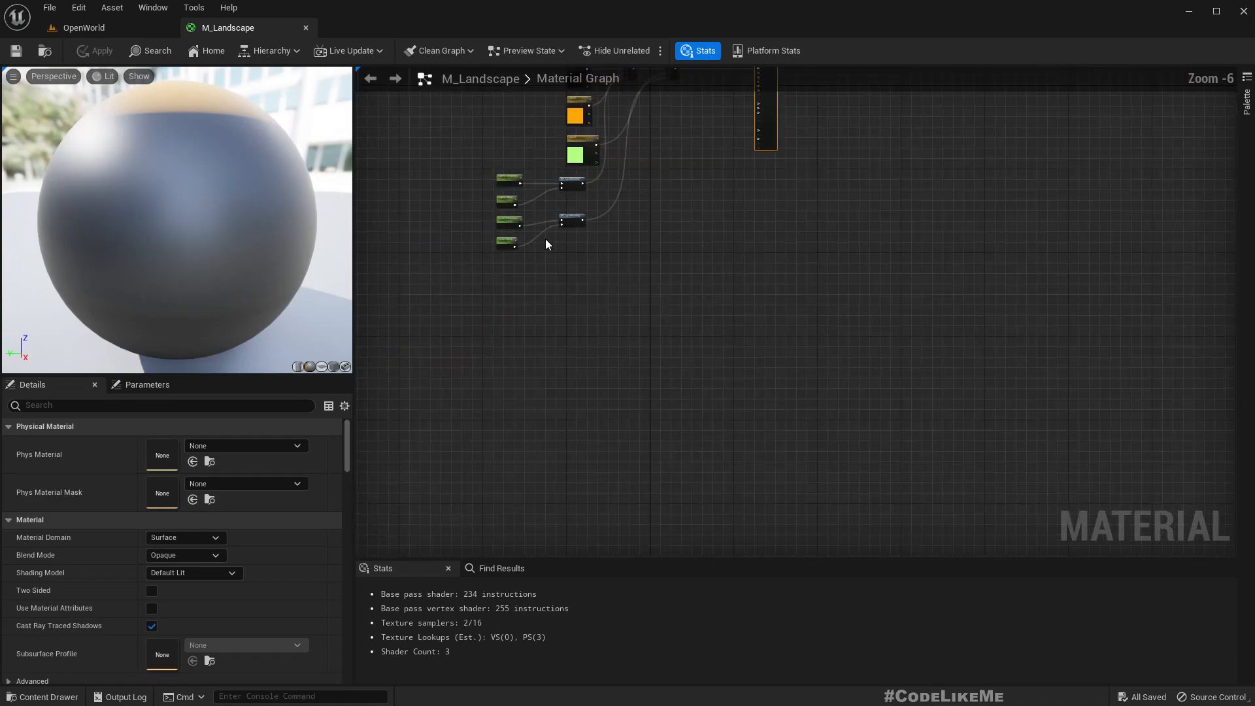
pyautogui.scroll(3, 542, 238)
pyautogui.scroll(-2, 505, 346)
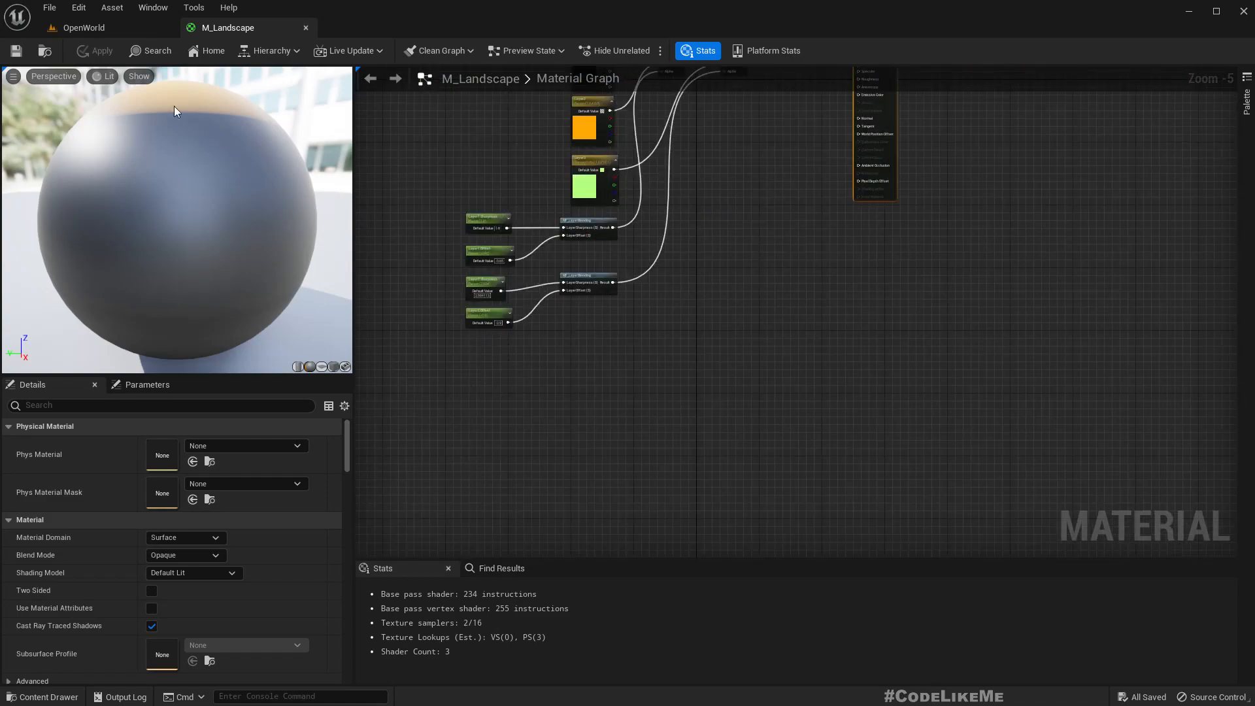
pyautogui.click(89, 29)
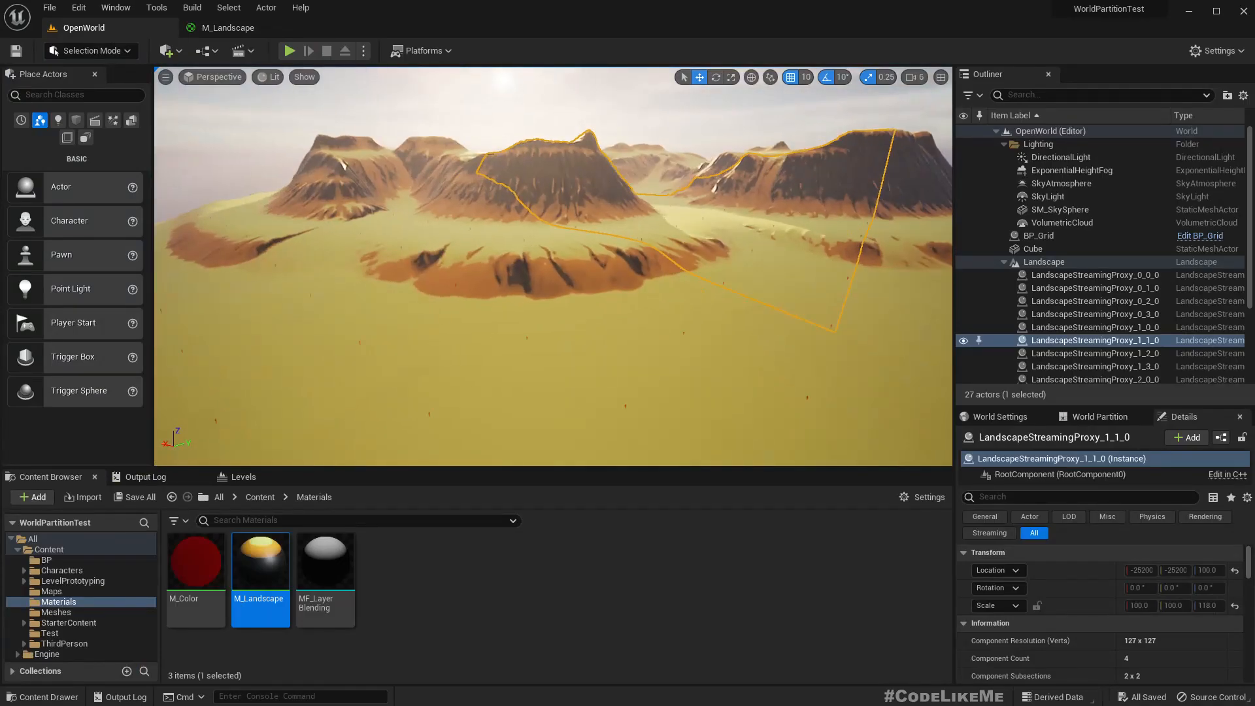
# Fly along the coast and down to the flat ground near the cliffs to examine where the beach should lie.
pyautogui.press('w')
pyautogui.moveTo(553, 266); pyautogui.dragTo(732, 233, button='right')
pyautogui.press('a')
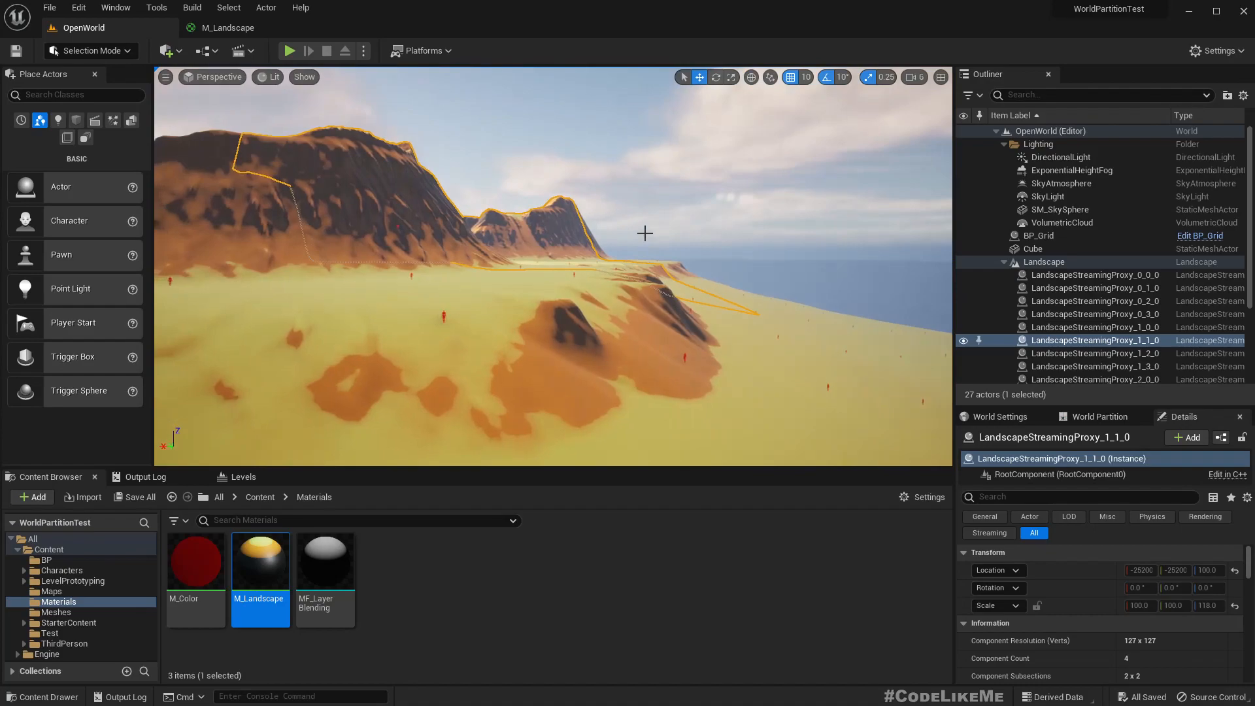
pyautogui.moveTo(645, 232)
pyautogui.mouseDown(button='right')
pyautogui.moveTo(660, 242)
pyautogui.moveTo(598, 245)
pyautogui.moveTo(675, 204)
pyautogui.moveTo(543, 206)
pyautogui.moveTo(533, 219)
pyautogui.moveTo(538, 228)
pyautogui.moveTo(621, 220)
pyautogui.moveTo(706, 199)
pyautogui.moveTo(621, 216)
pyautogui.moveTo(633, 236)
pyautogui.mouseUp(button='right')
pyautogui.press('s')
pyautogui.press('w')
pyautogui.press('w')
pyautogui.press('w')
pyautogui.press('w')
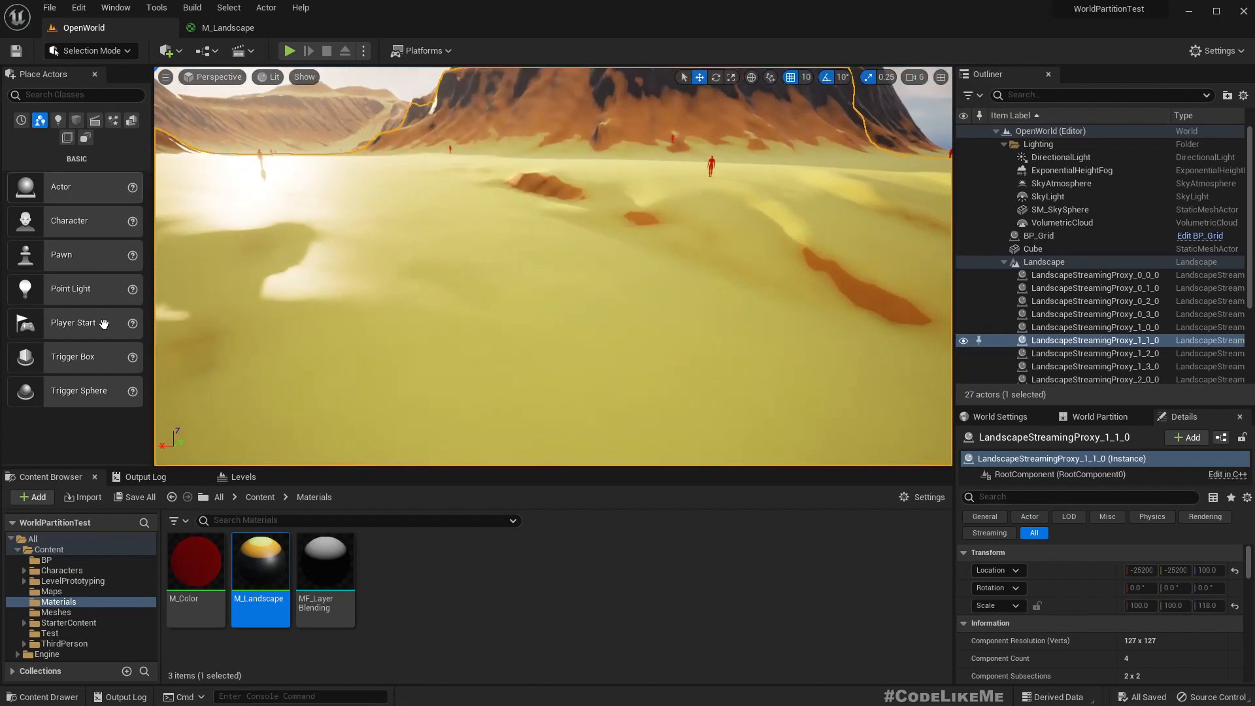
# Place a temporary cube on the flat ground, check its Z location against the surrounding terrain, and delete it.
pyautogui.click(77, 124)
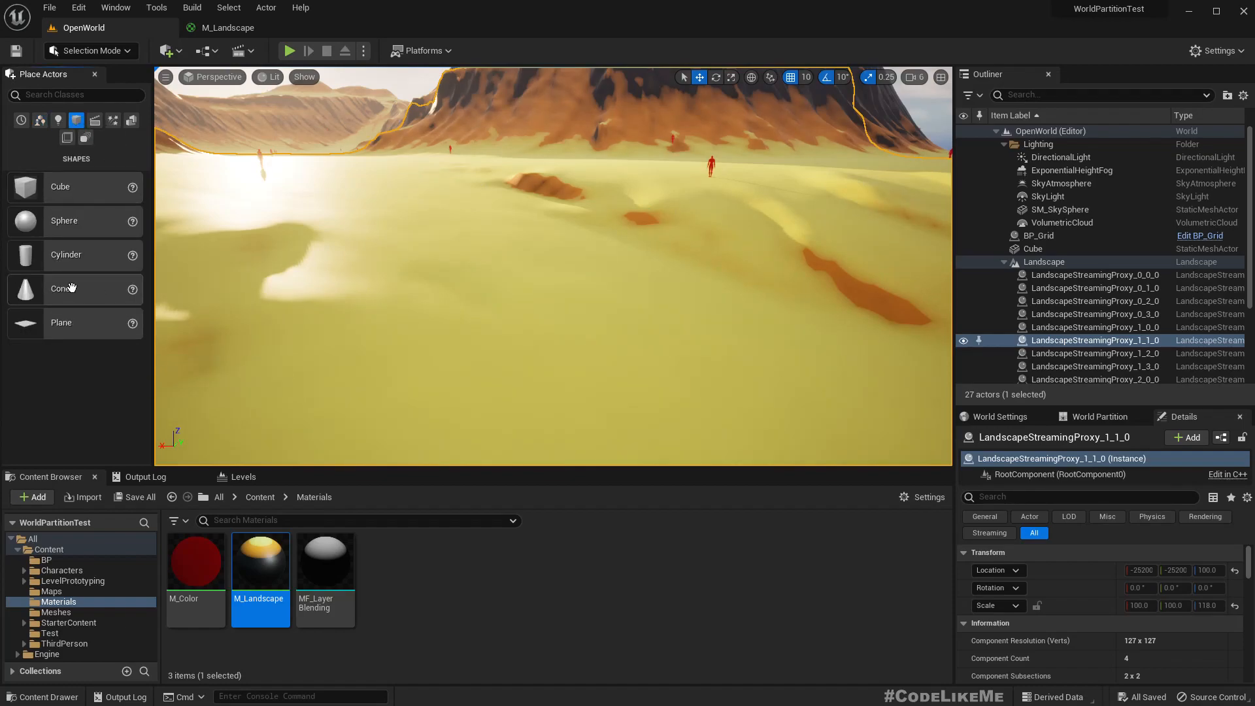
pyautogui.moveTo(26, 187); pyautogui.dragTo(455, 263)
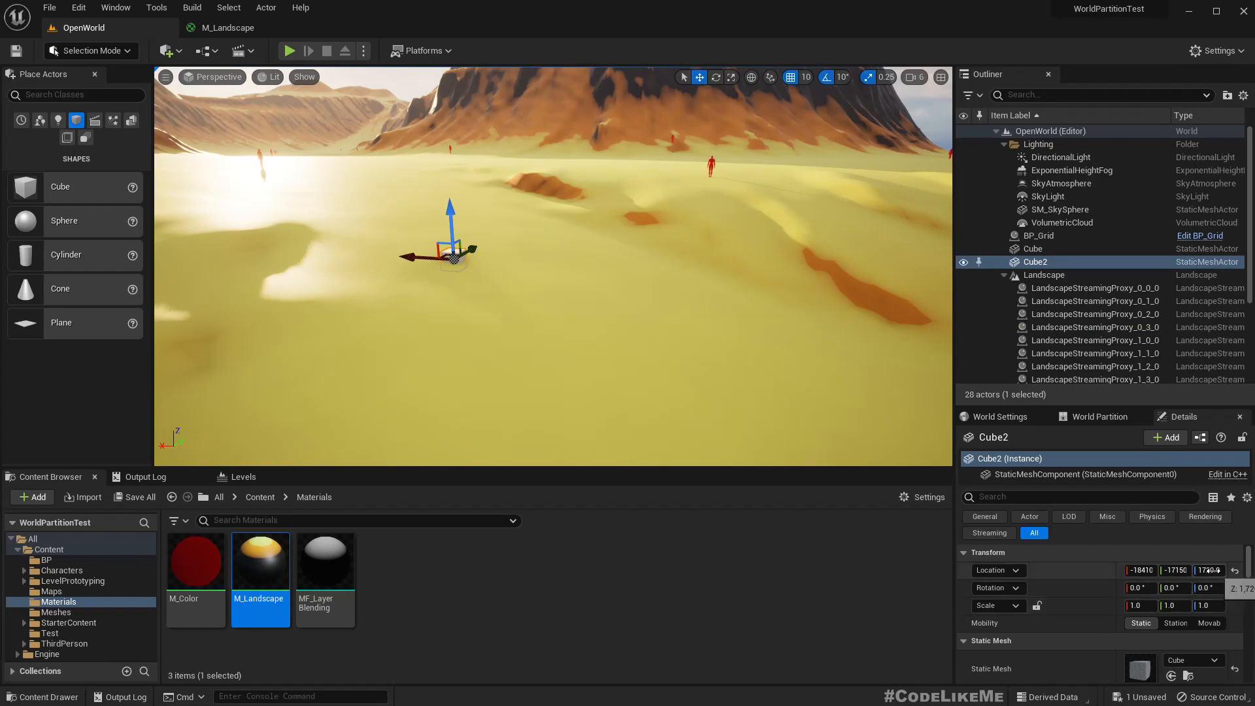
pyautogui.moveTo(653, 281); pyautogui.dragTo(818, 281, button='right')
pyautogui.press('d')
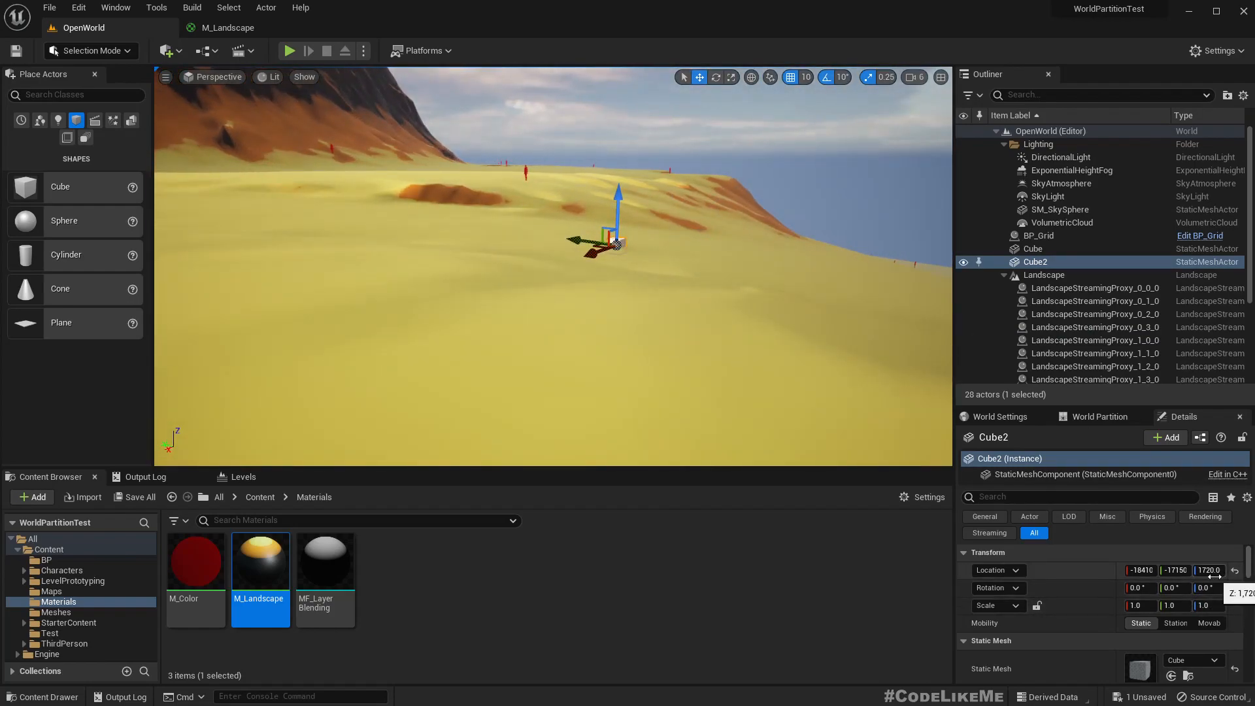
pyautogui.moveTo(690, 327); pyautogui.dragTo(671, 304, button='right')
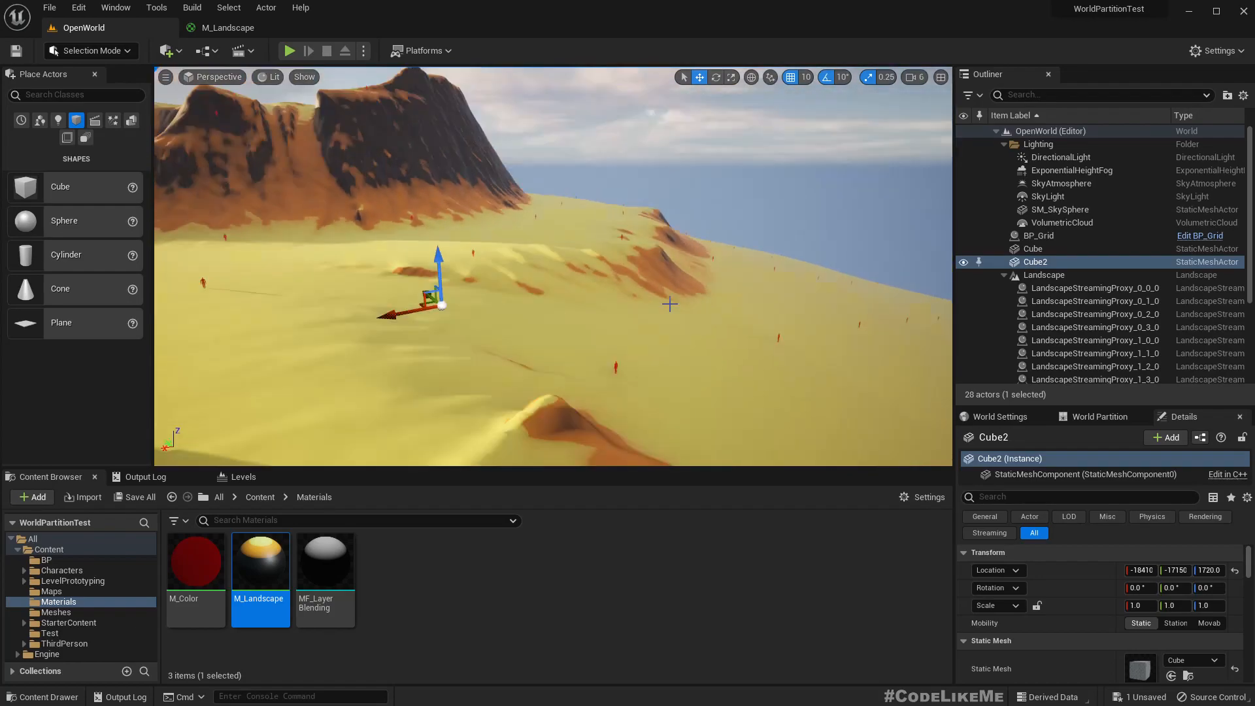
pyautogui.press('Delete')
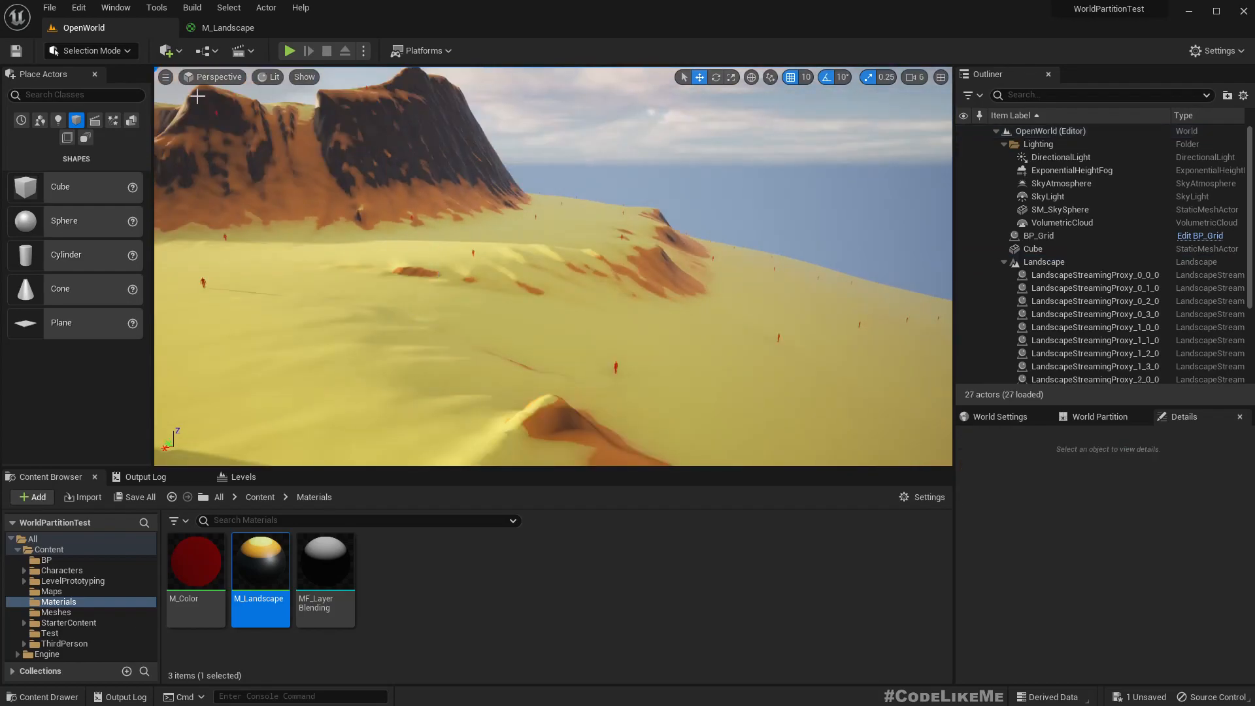
# Return to the M_Landscape graph and add an Absolute World Position node below the Layer2 Offset parameter.
pyautogui.click(260, 28)
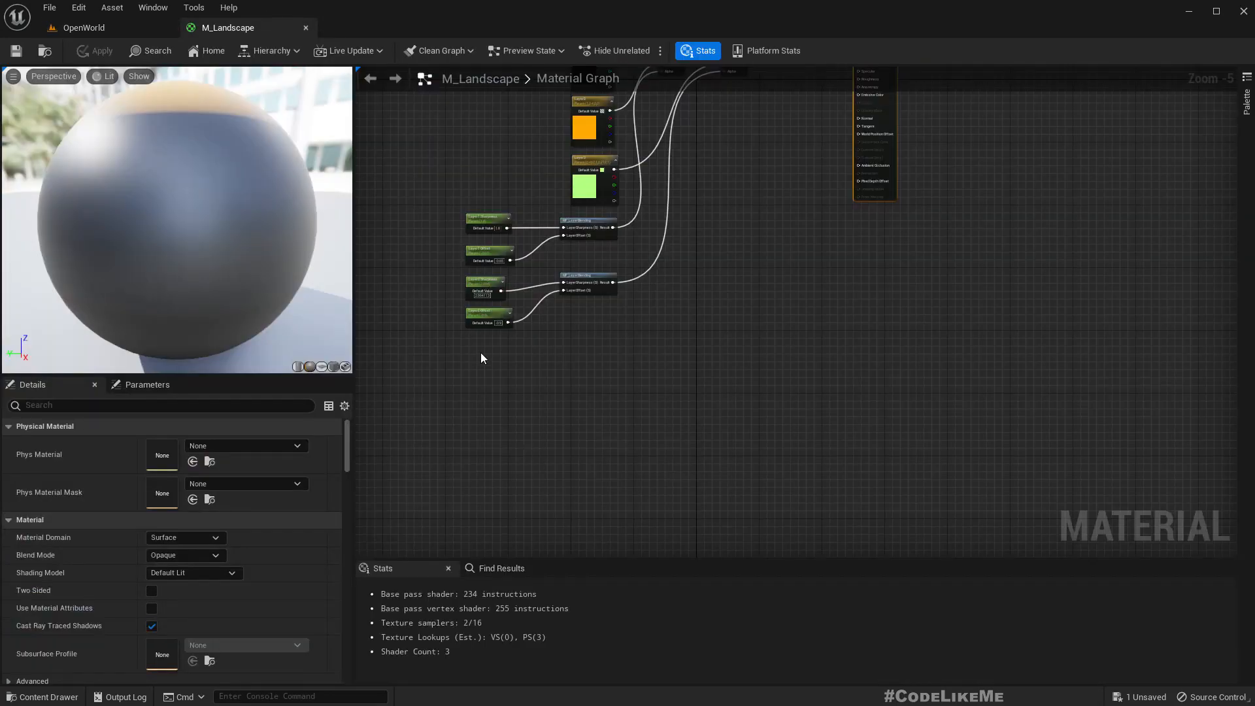
pyautogui.scroll(3, 480, 358)
pyautogui.moveTo(497, 323); pyautogui.dragTo(529, 371, button='right')
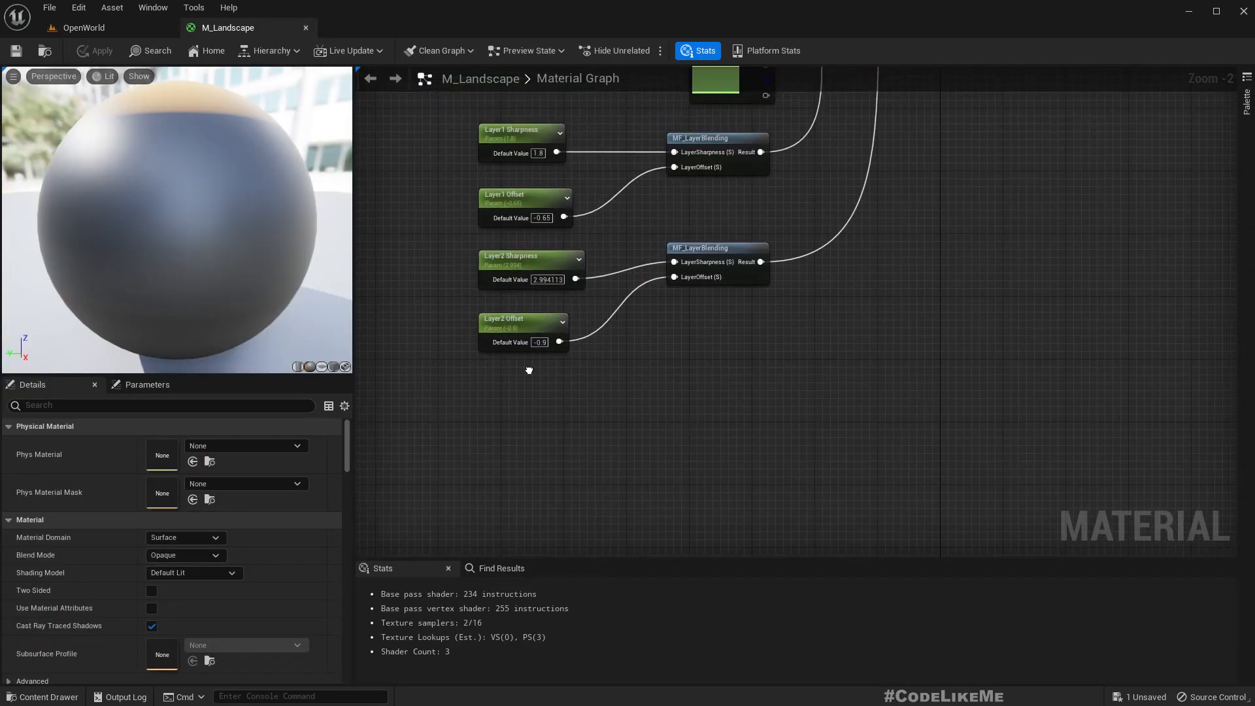
pyautogui.rightClick(486, 412)
pyautogui.write('worldpos')
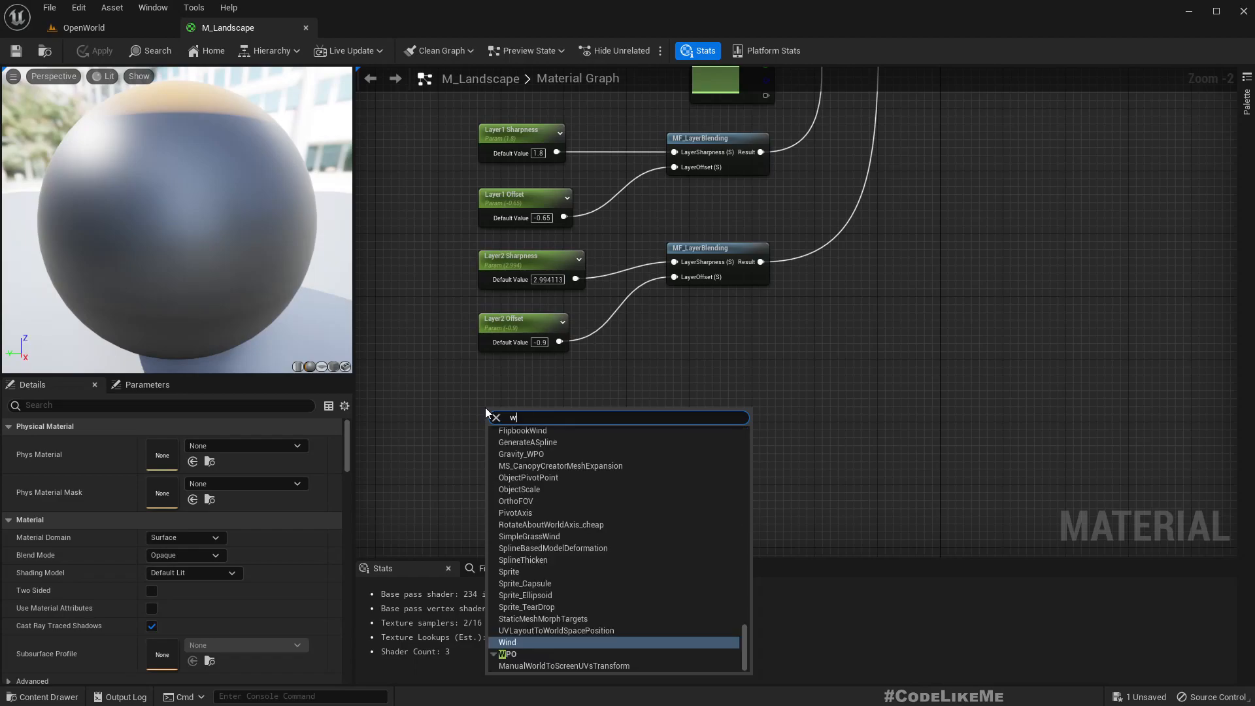
pyautogui.press('Return')
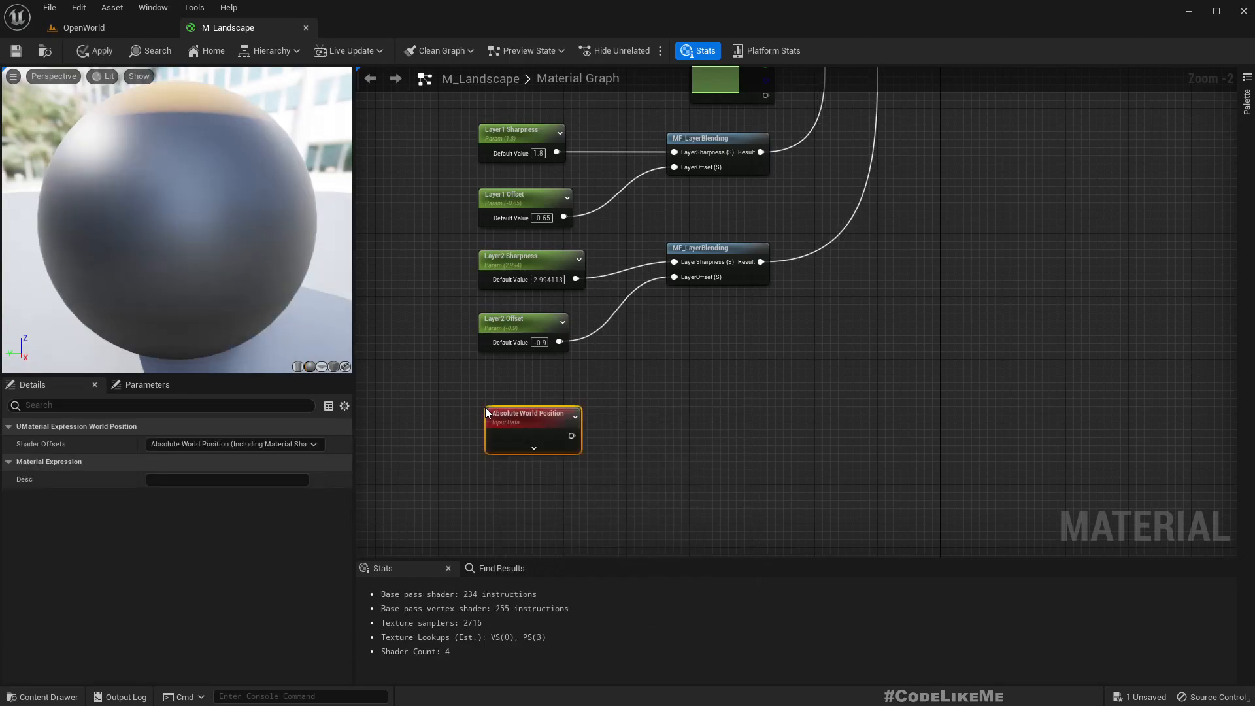
# Connect a Component Mask to the Absolute World Position output, aligned beside it, with only the B channel enabled.
pyautogui.moveTo(572, 435); pyautogui.dragTo(629, 438)
pyautogui.write('compo')
pyautogui.press('Return')
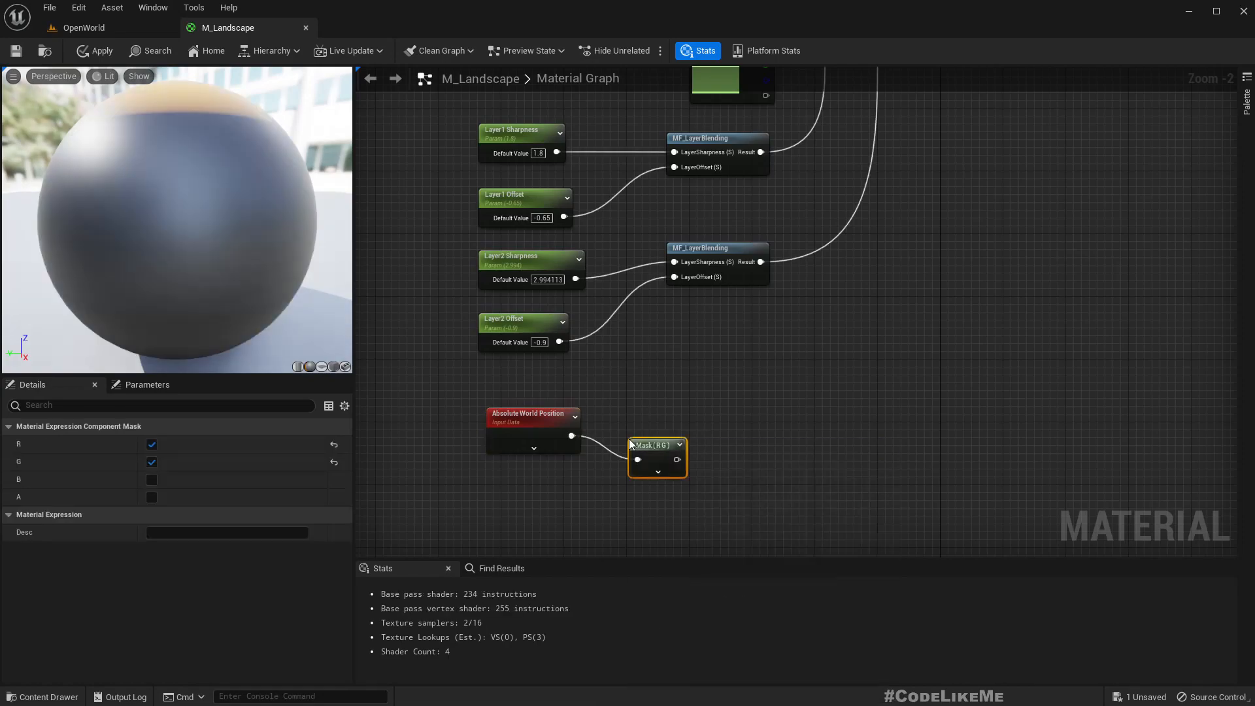
pyautogui.moveTo(657, 451); pyautogui.dragTo(654, 426)
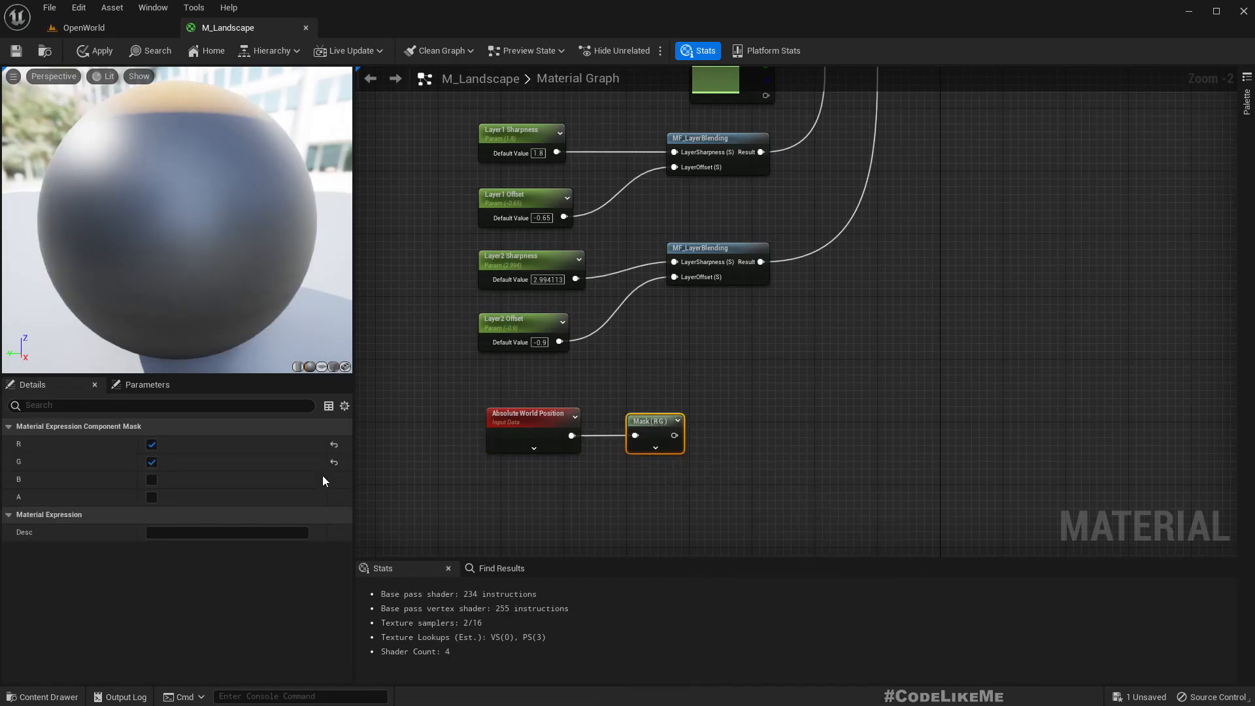
pyautogui.click(151, 444)
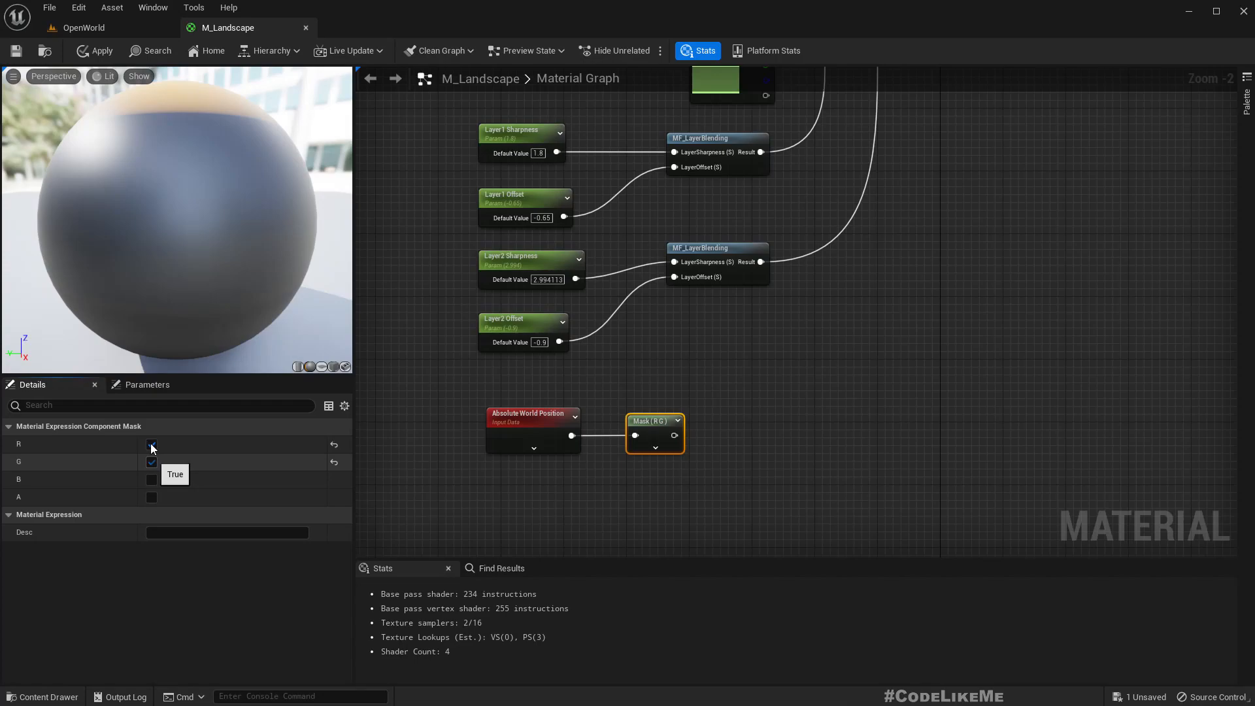
pyautogui.click(151, 463)
pyautogui.click(152, 480)
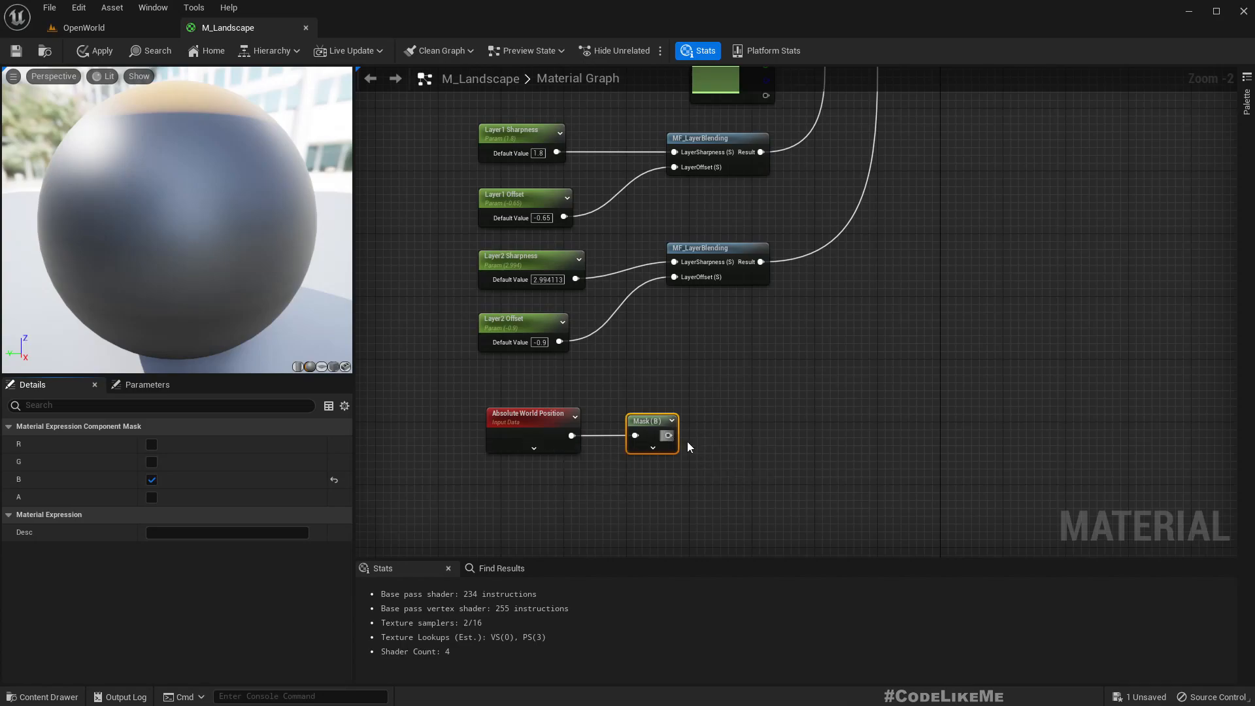
# Subtract a new SeaLevel parameter from the masked height, placing the parameter below the mask node.
pyautogui.moveTo(668, 435); pyautogui.dragTo(798, 436)
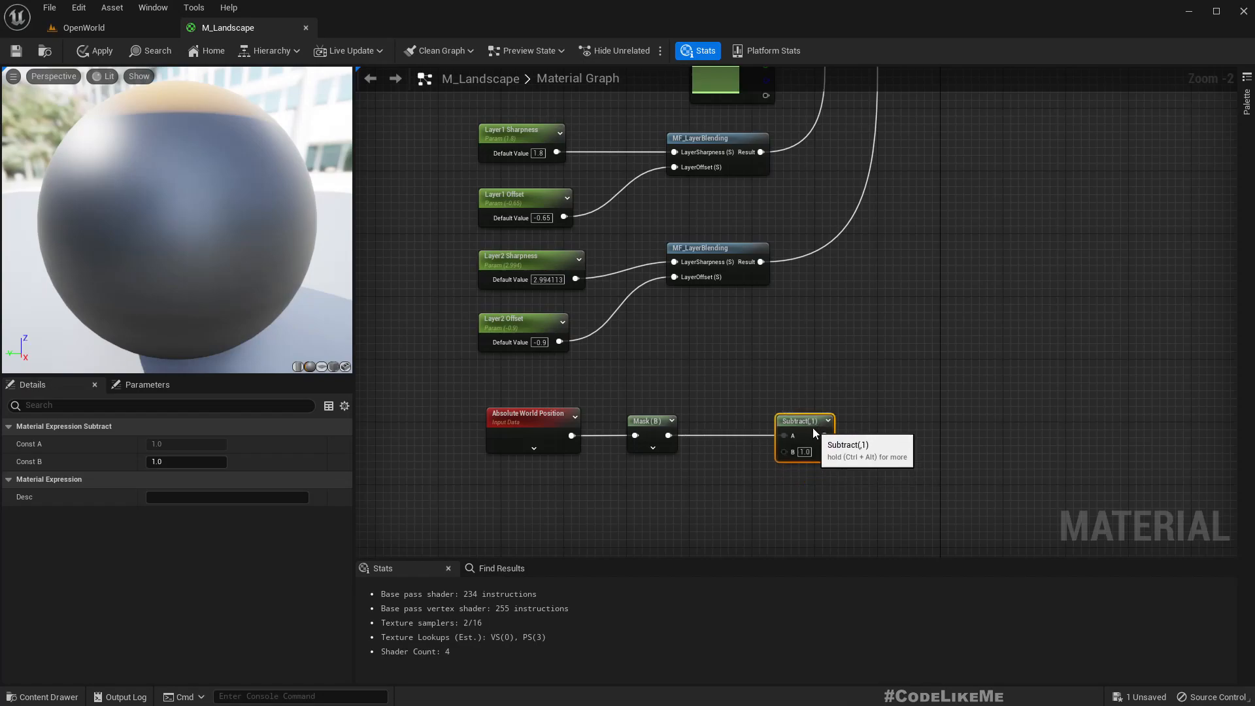
pyautogui.rightClick(794, 448)
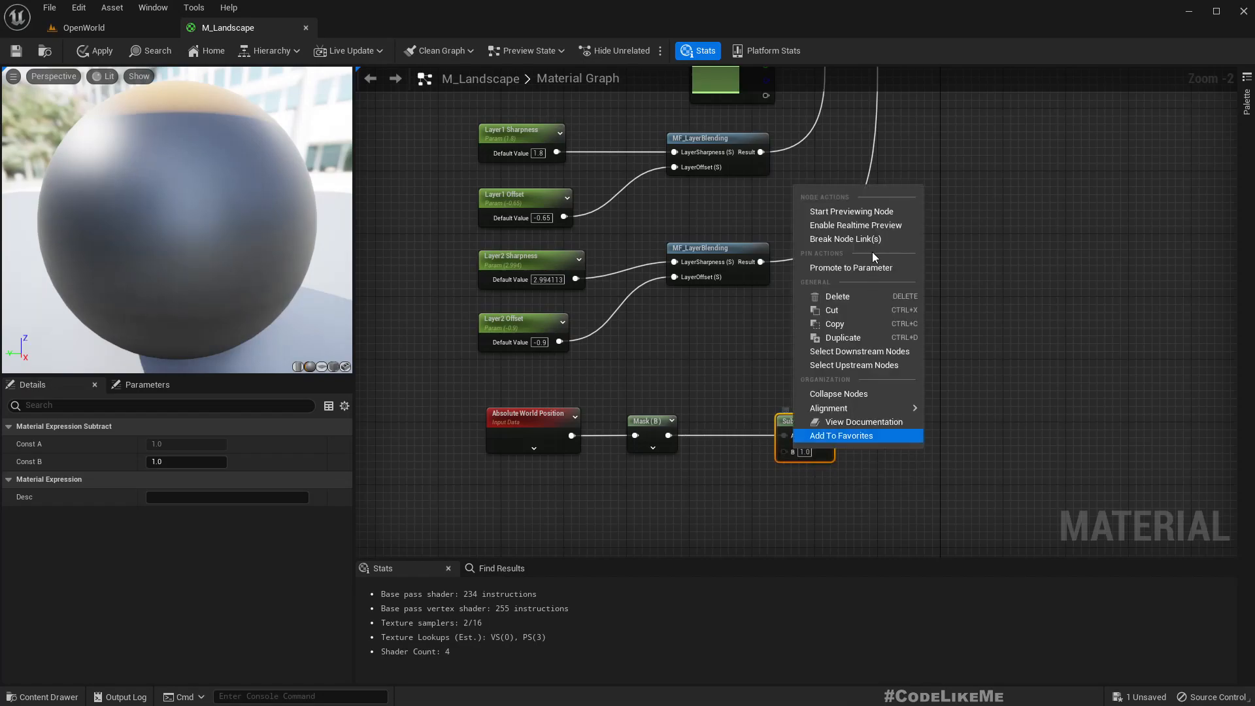
pyautogui.click(854, 268)
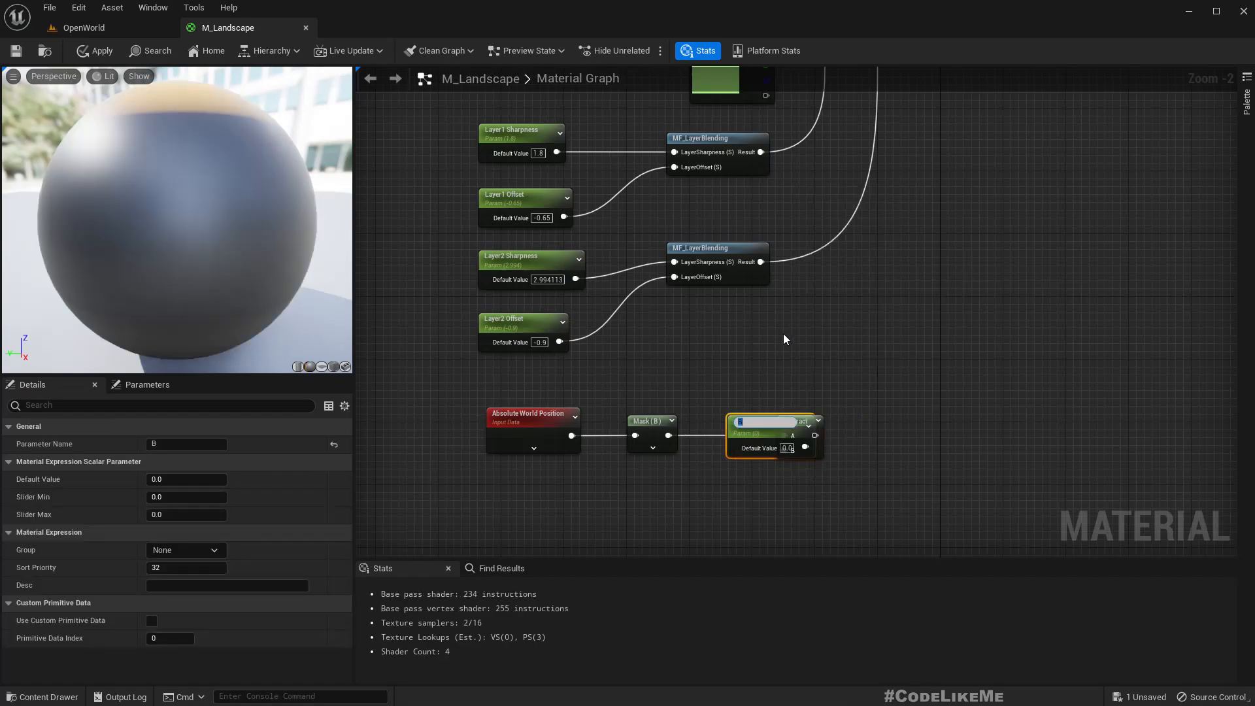
pyautogui.write('SeaLevel')
pyautogui.press('Return')
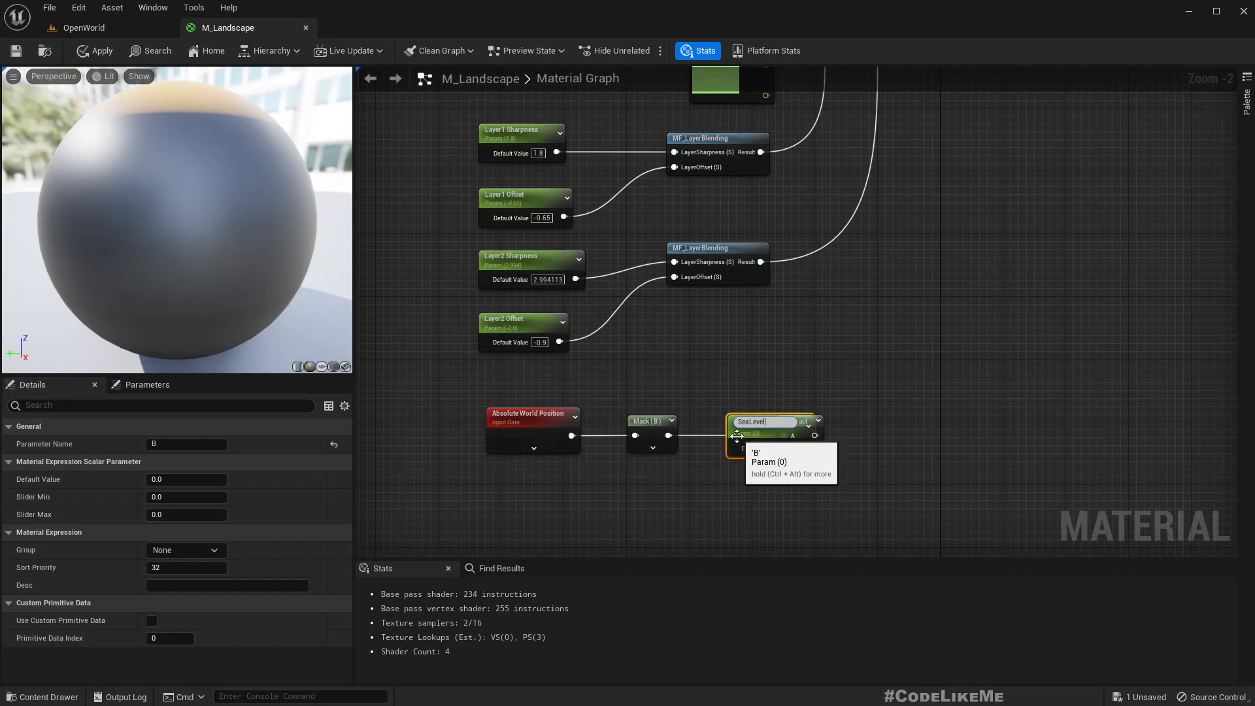
pyautogui.moveTo(734, 435); pyautogui.dragTo(634, 497)
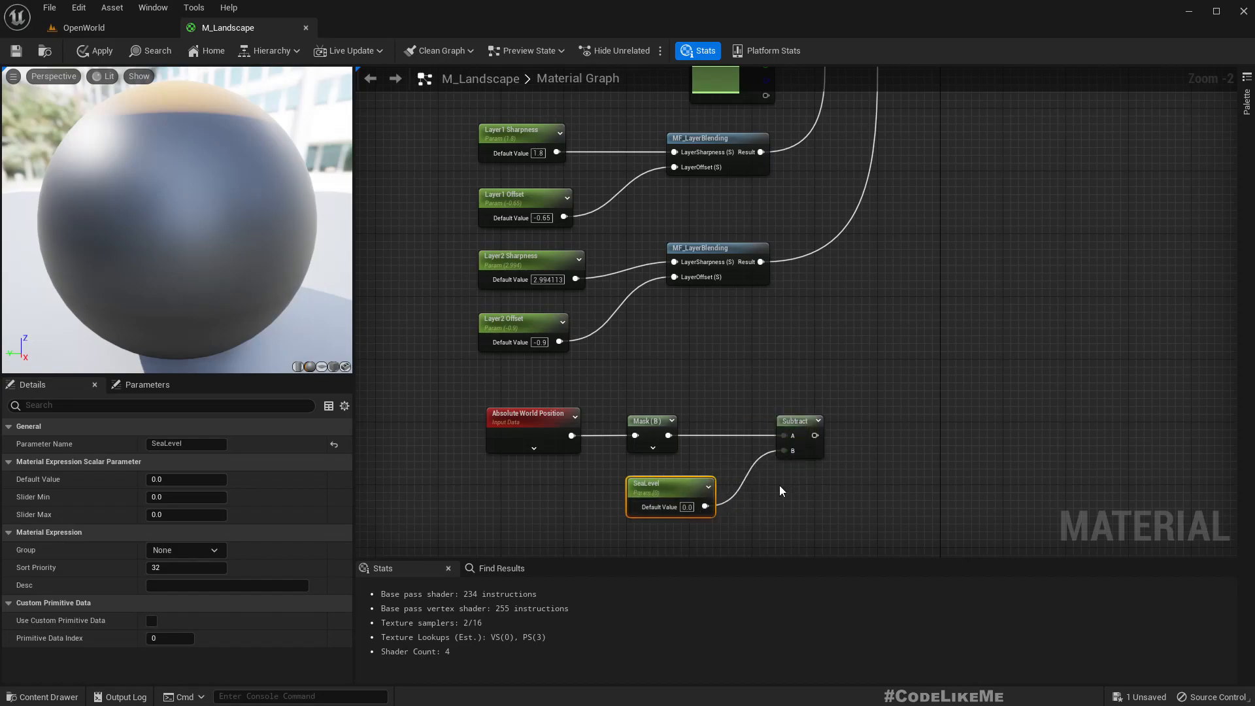
# Set the SeaLevel parameter's default value to 1500.
pyautogui.click(194, 479)
pyautogui.write('1')
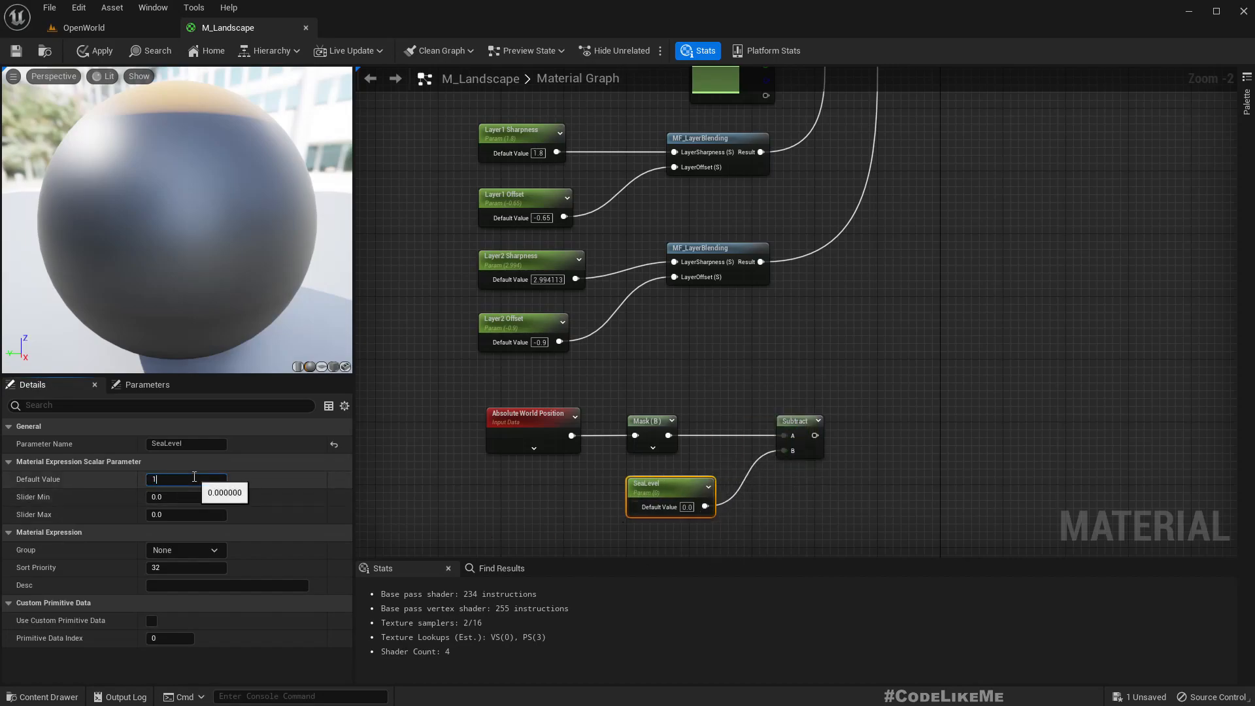
pyautogui.write('500')
pyautogui.press('Return')
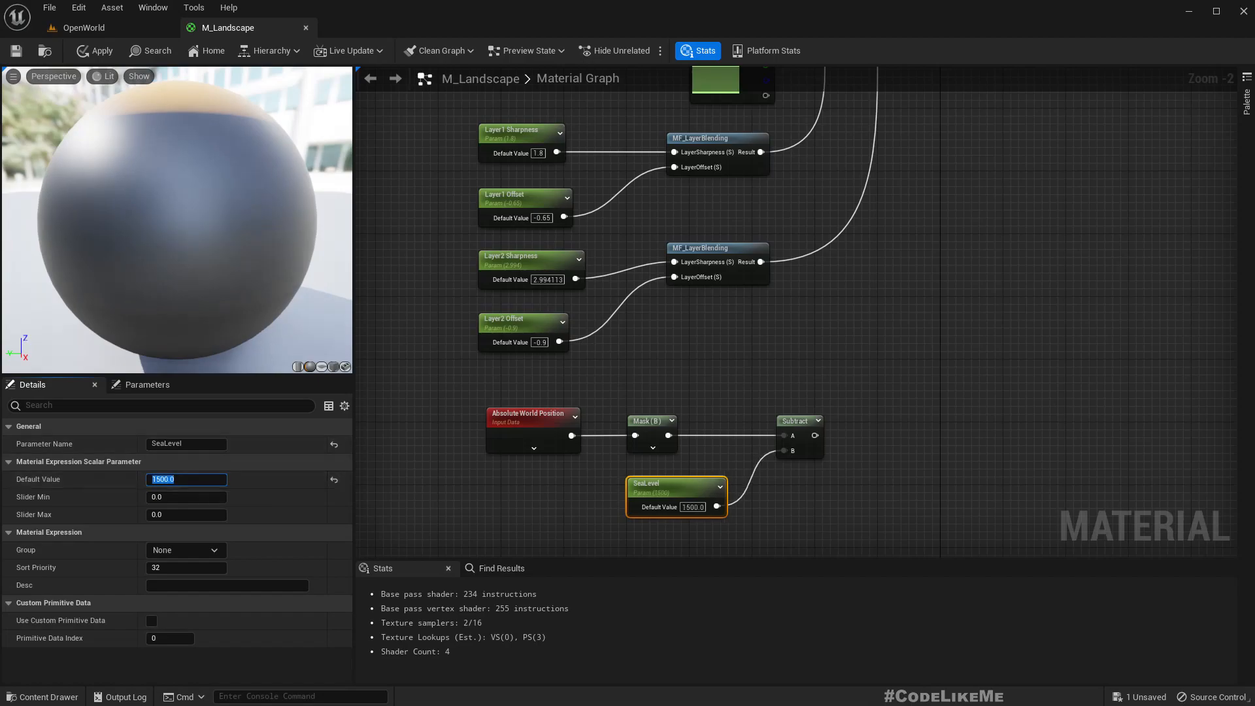
# Add a Clamp node fed by the Subtract result, leaving space between the two nodes.
pyautogui.scroll(-4, 809, 336)
pyautogui.moveTo(935, 333); pyautogui.dragTo(805, 386, button='right')
pyautogui.scroll(4, 715, 442)
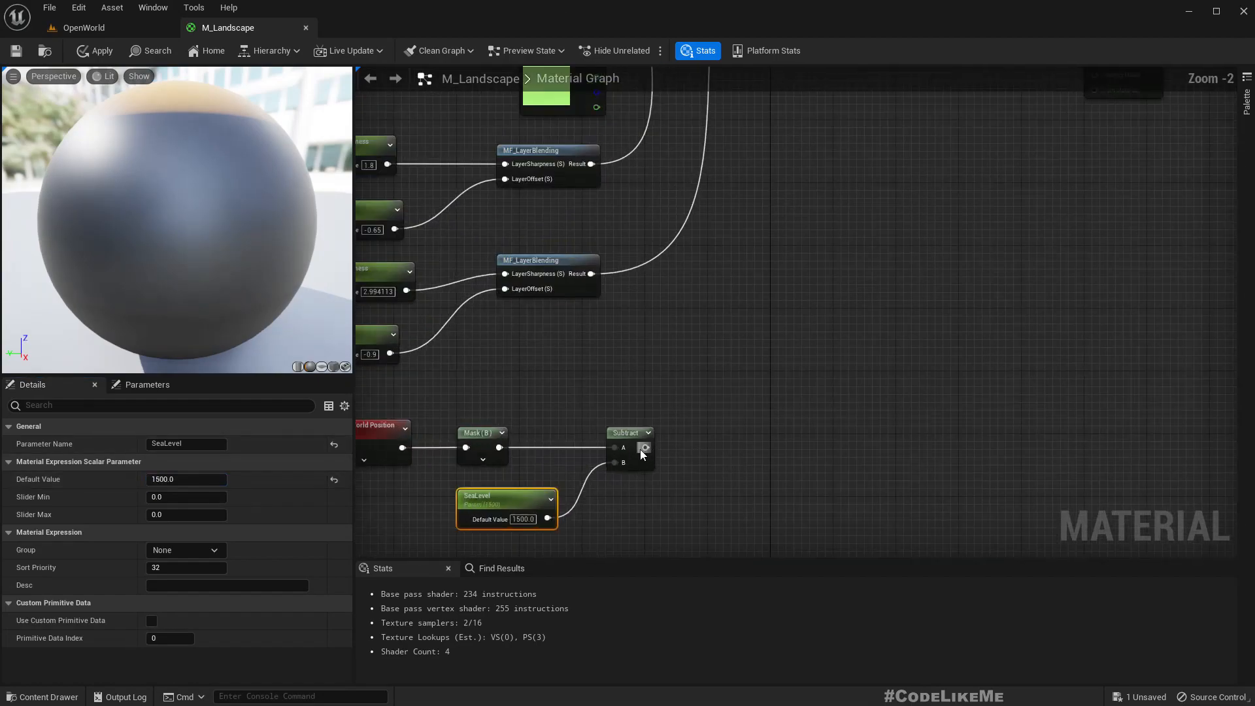
pyautogui.moveTo(639, 448); pyautogui.dragTo(770, 446)
pyautogui.write('clamp')
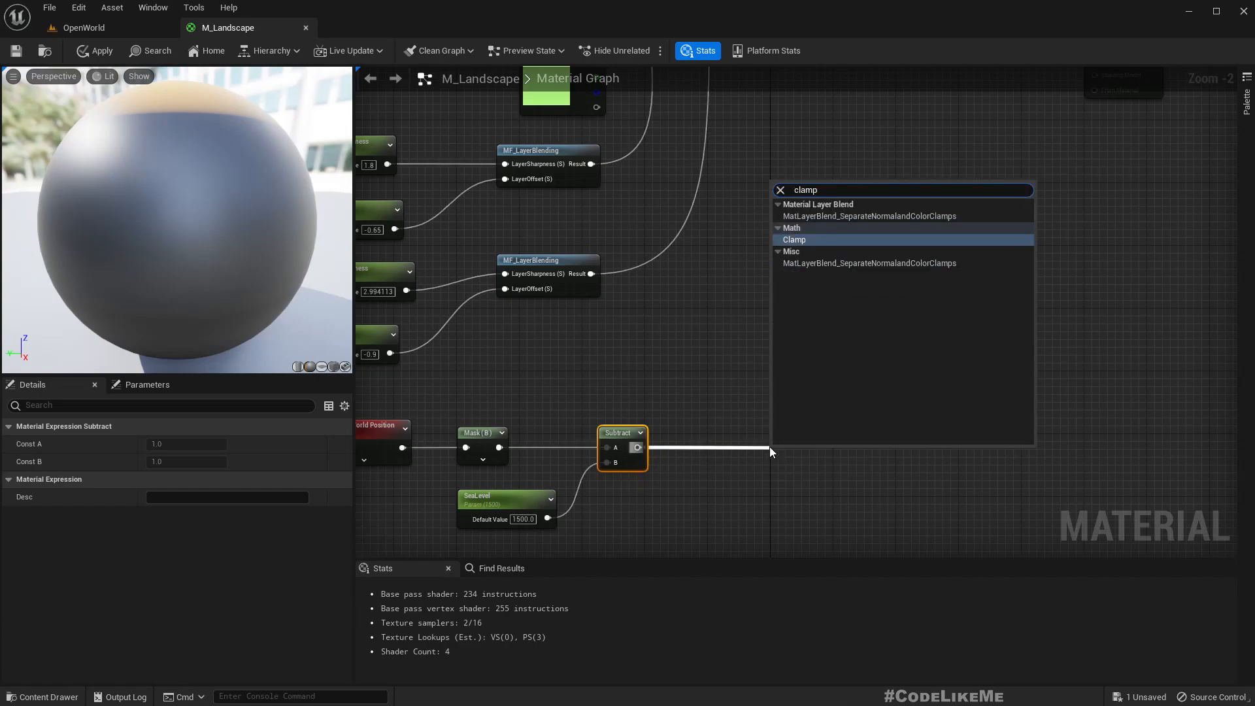
pyautogui.press('Return')
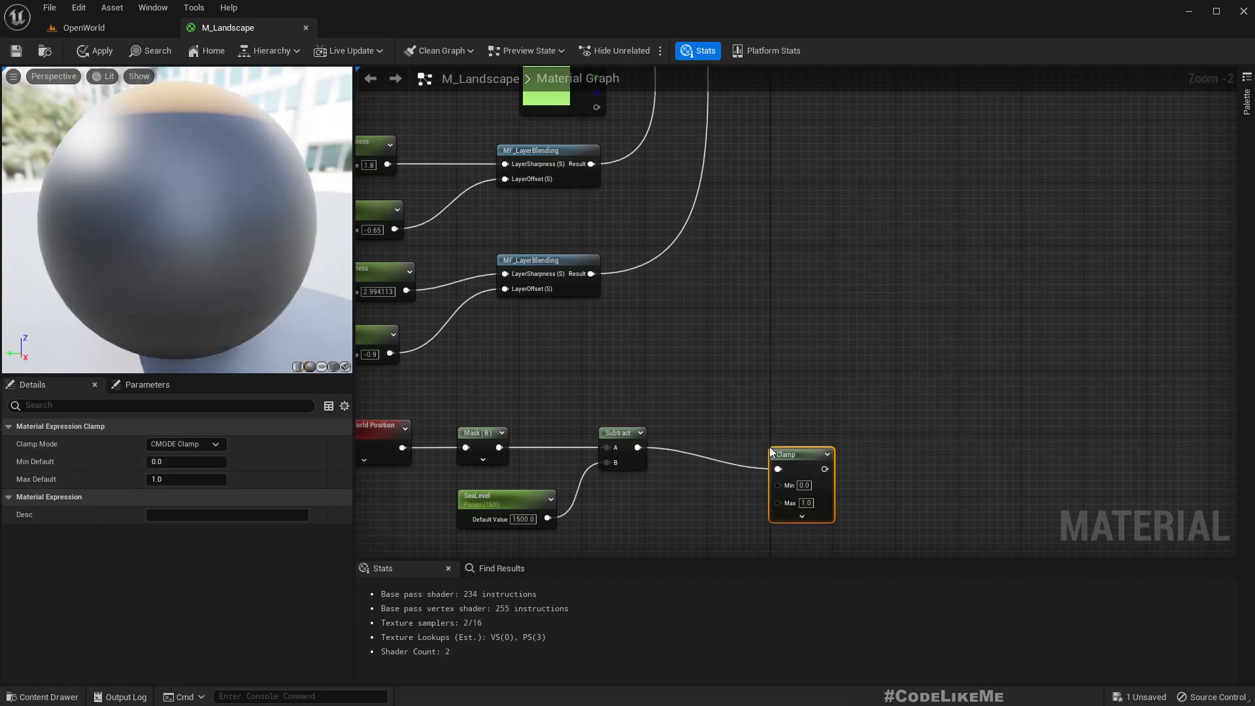
# Insert a third Lerp between the second Lerp and the material's Base Color, using the existing blend as input A.
pyautogui.scroll(-3, 732, 491)
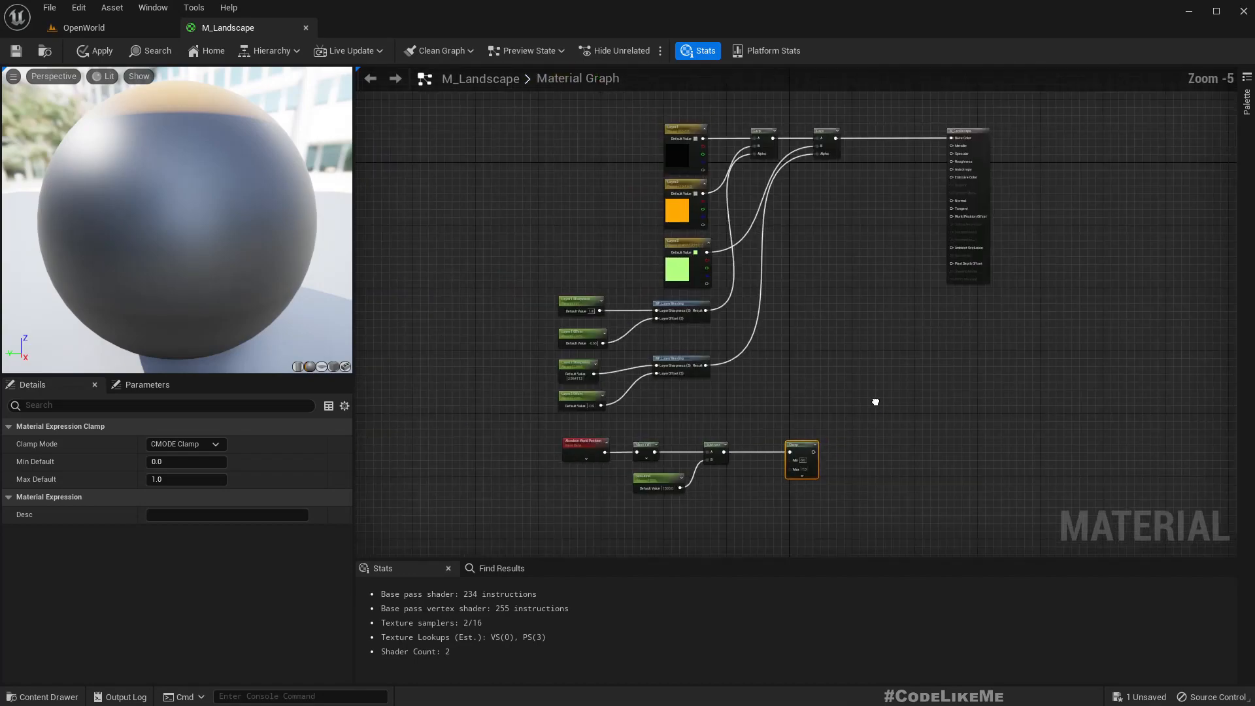
pyautogui.scroll(3, 758, 160)
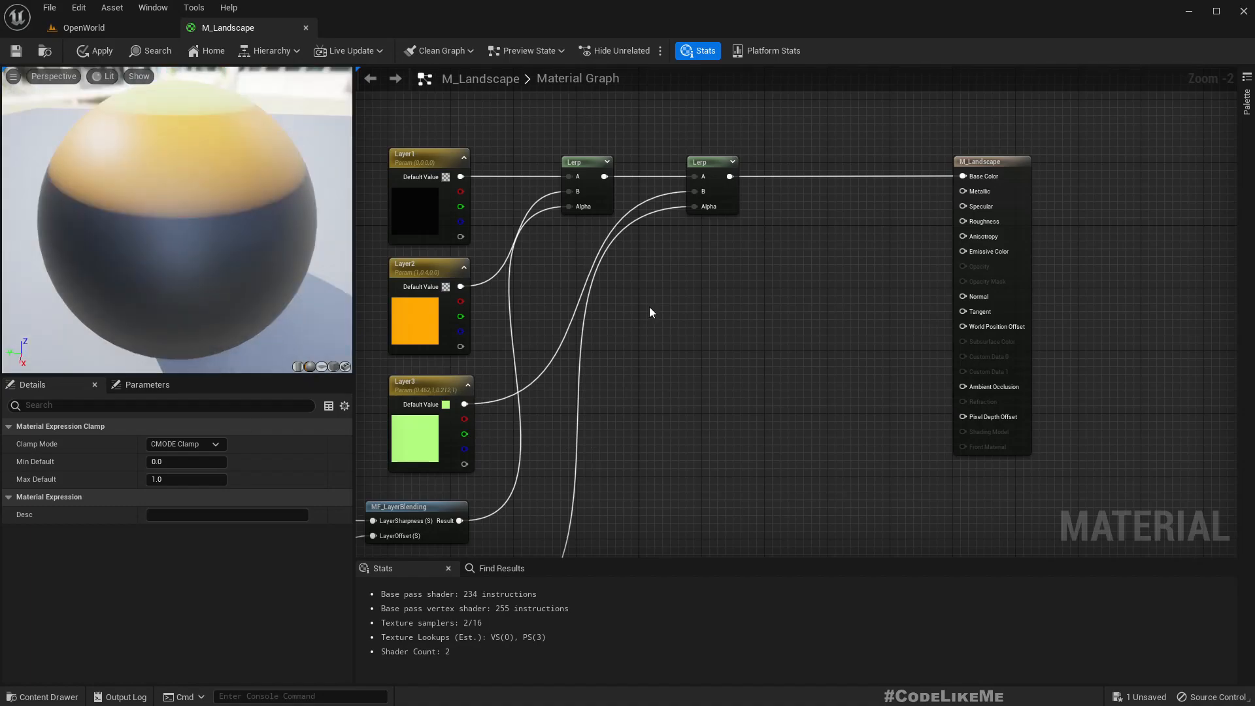
pyautogui.moveTo(731, 177); pyautogui.dragTo(794, 175)
pyautogui.write('lerp')
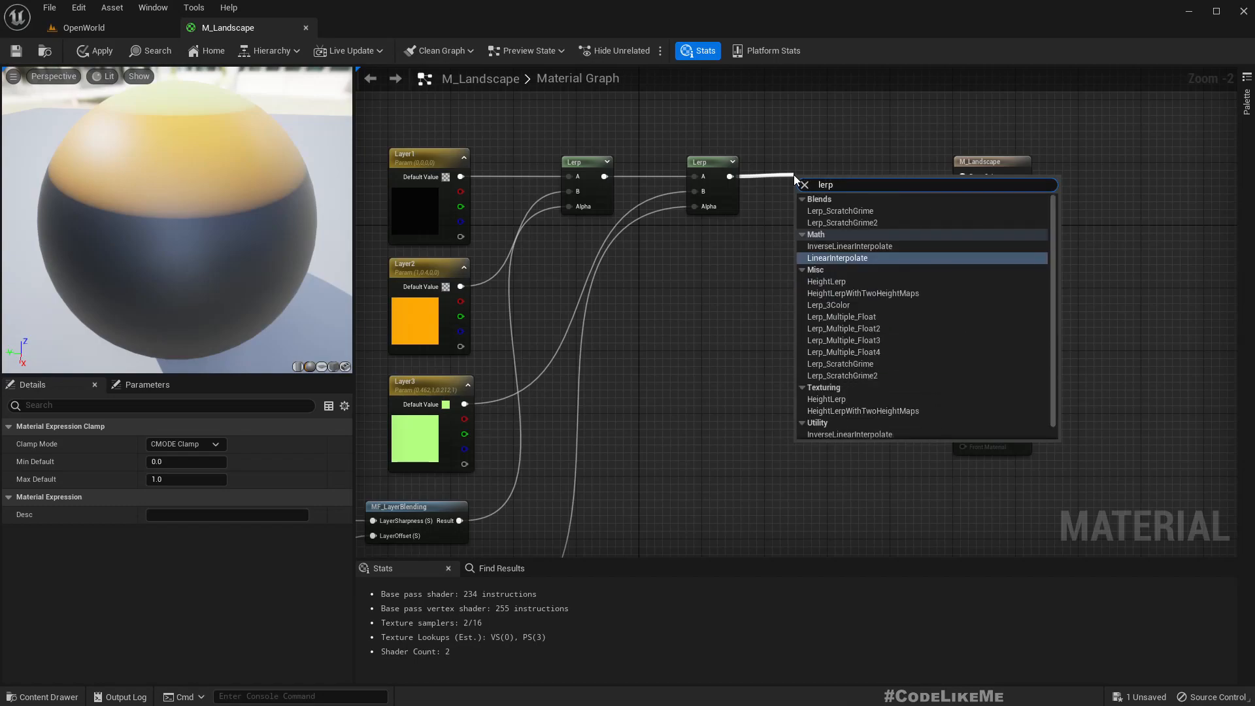
pyautogui.press('Return')
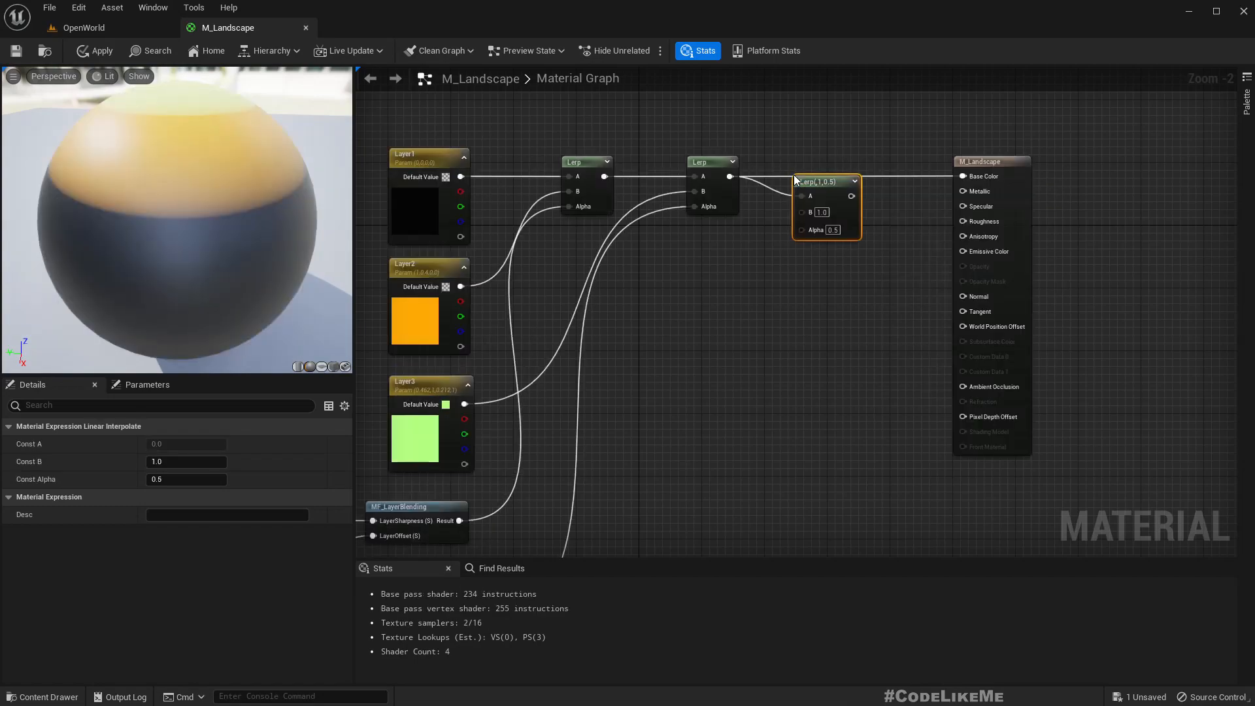
pyautogui.click(735, 268)
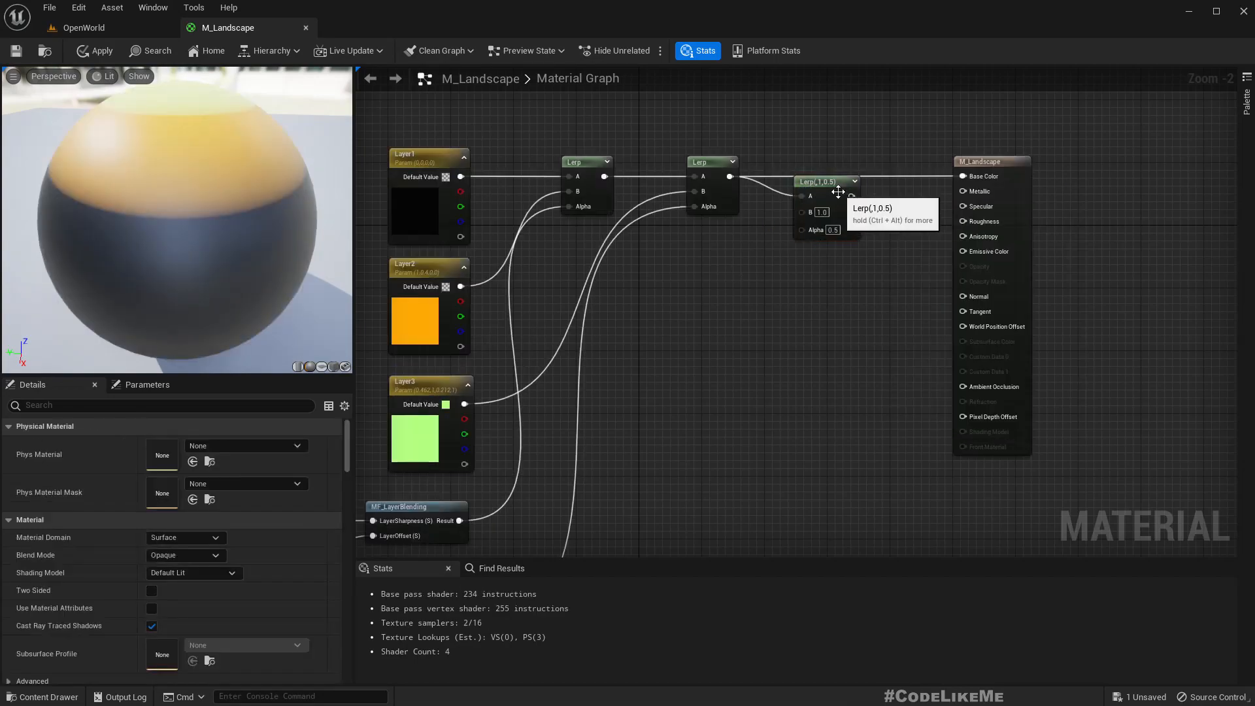
pyautogui.moveTo(834, 191); pyautogui.dragTo(970, 175)
pyautogui.moveTo(813, 194); pyautogui.dragTo(871, 159, button='right')
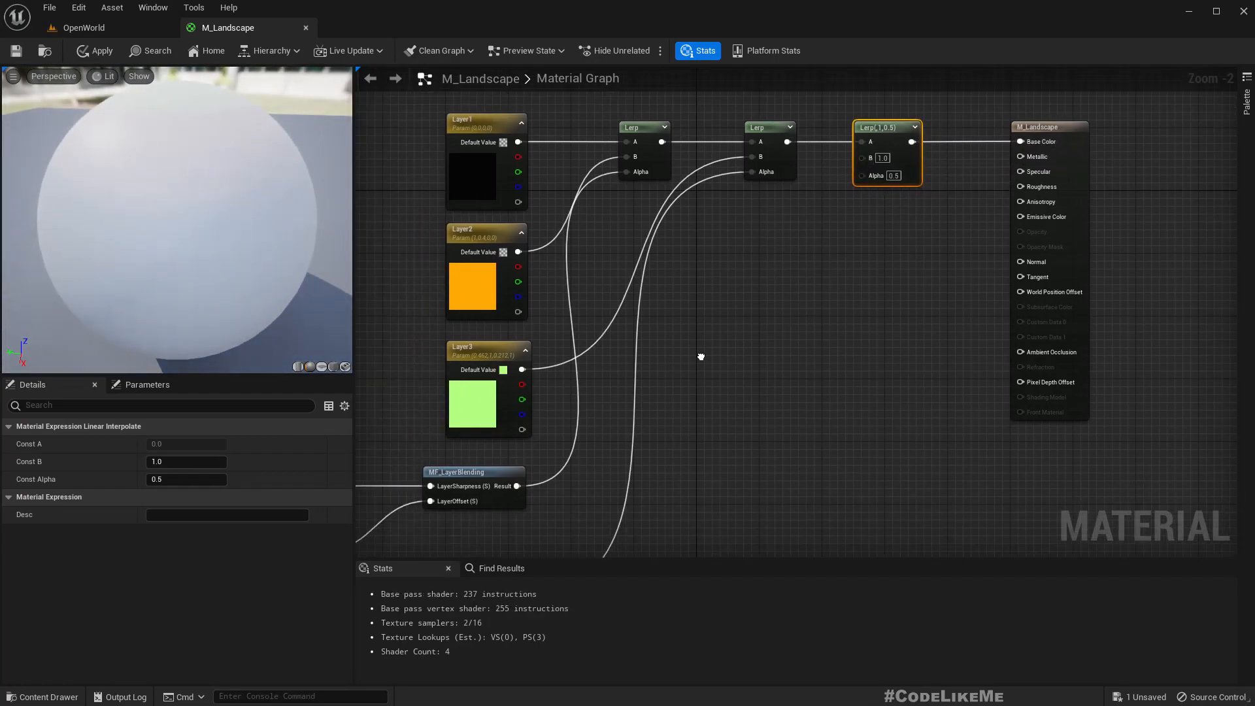
# Move the layer blending and height mask nodes down to make room below the Layer3 colour, and select Layer3.
pyautogui.click(485, 351)
pyautogui.scroll(-4, 730, 422)
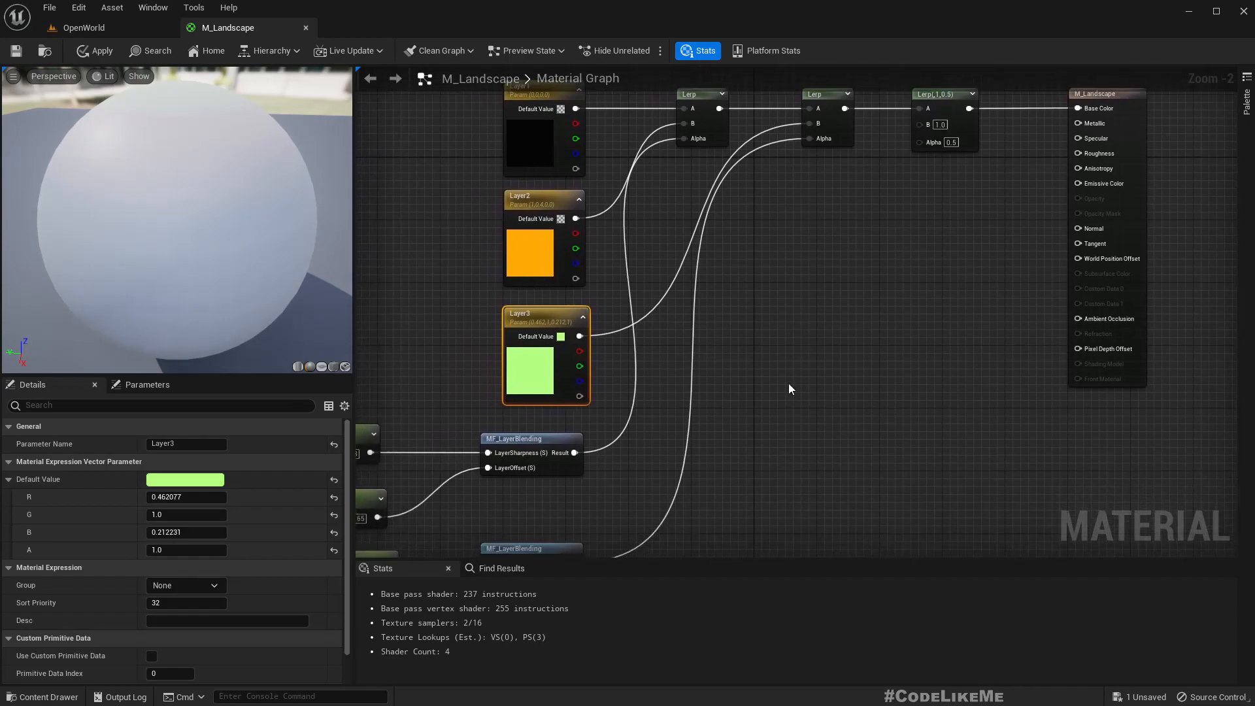
pyautogui.moveTo(625, 364); pyautogui.dragTo(615, 321, button='right')
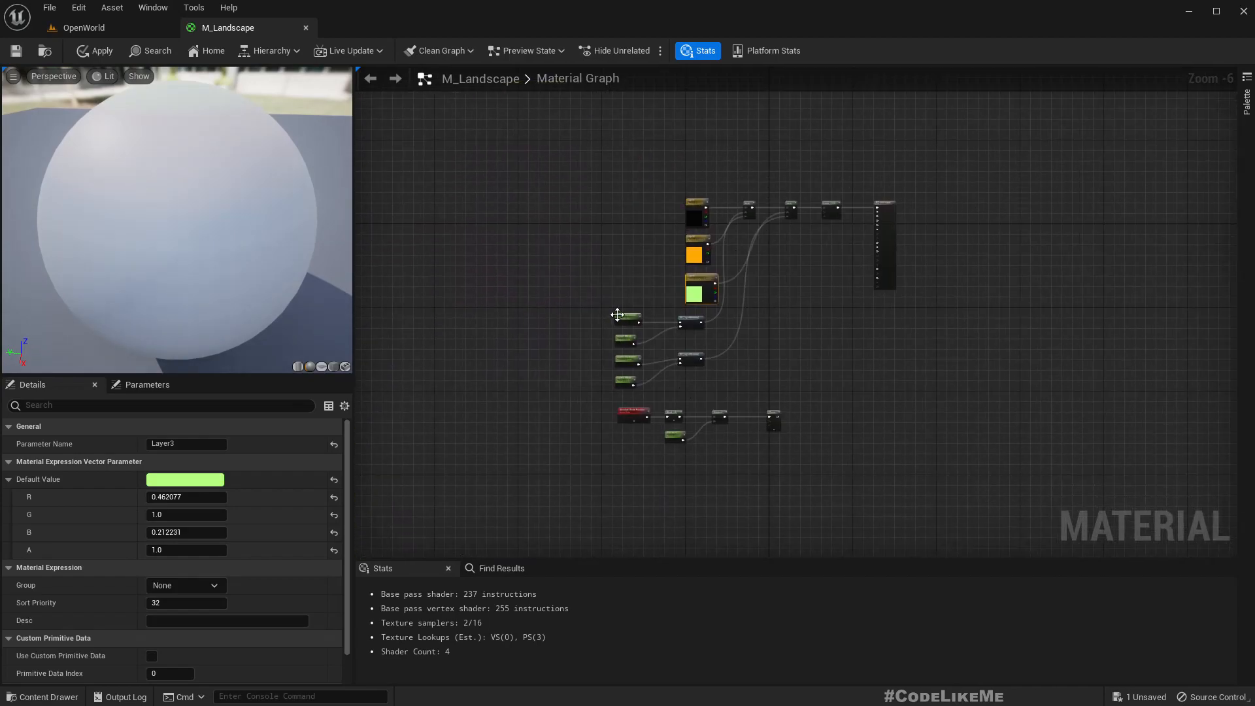
pyautogui.moveTo(610, 332); pyautogui.dragTo(549, 316)
pyautogui.moveTo(688, 318); pyautogui.dragTo(694, 356)
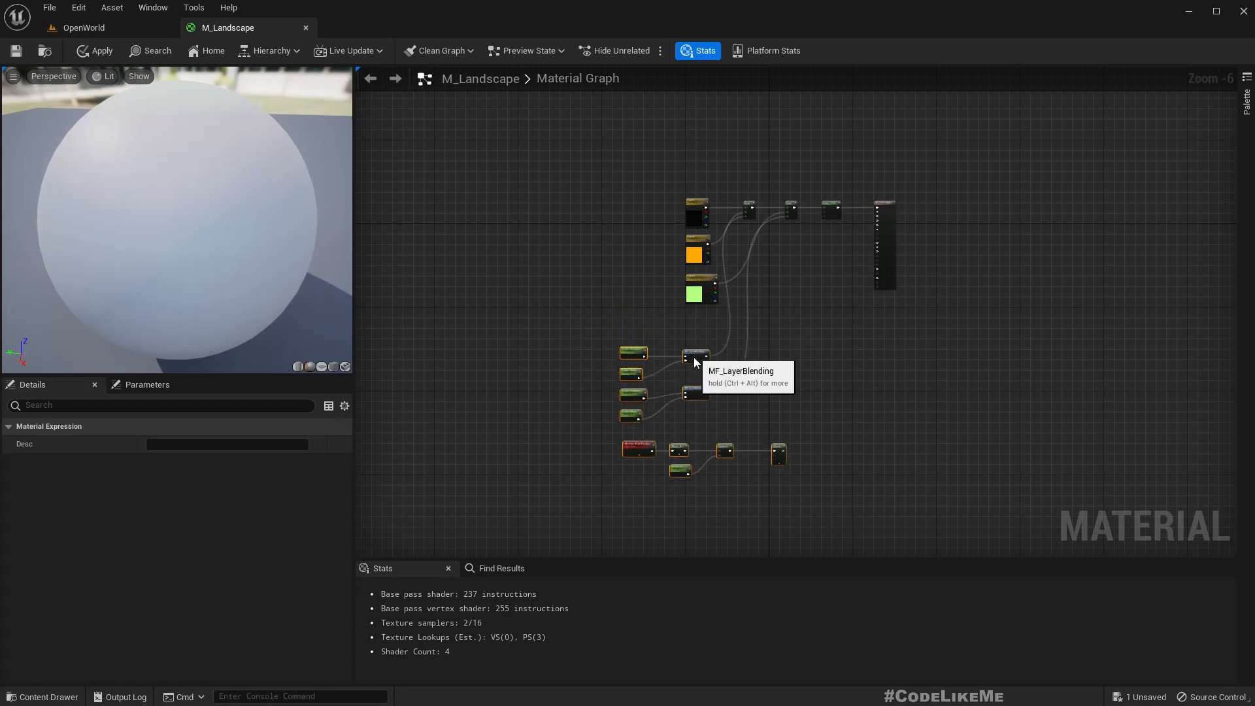
pyautogui.scroll(3, 686, 313)
pyautogui.click(661, 218)
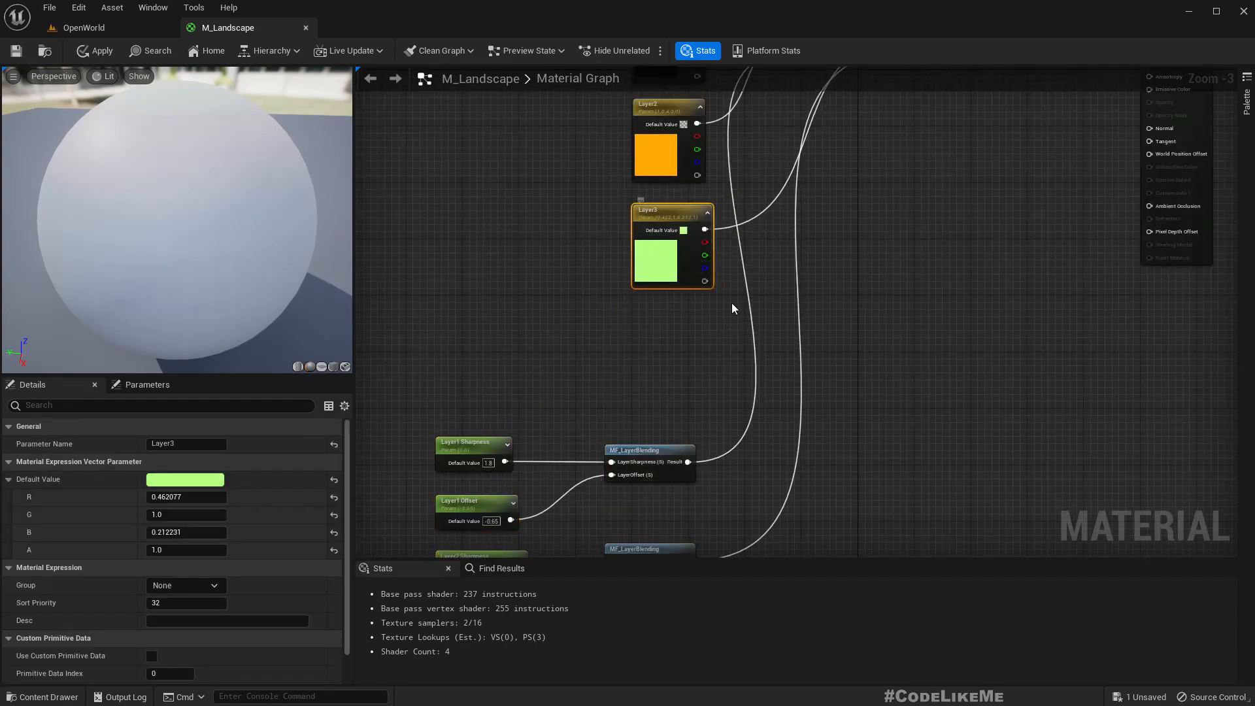
# Duplicate the Layer3 colour parameter, place the copy directly below it and rename it Layer5.
pyautogui.hotkey('ctrl', 'd')
pyautogui.moveTo(749, 304); pyautogui.dragTo(682, 314)
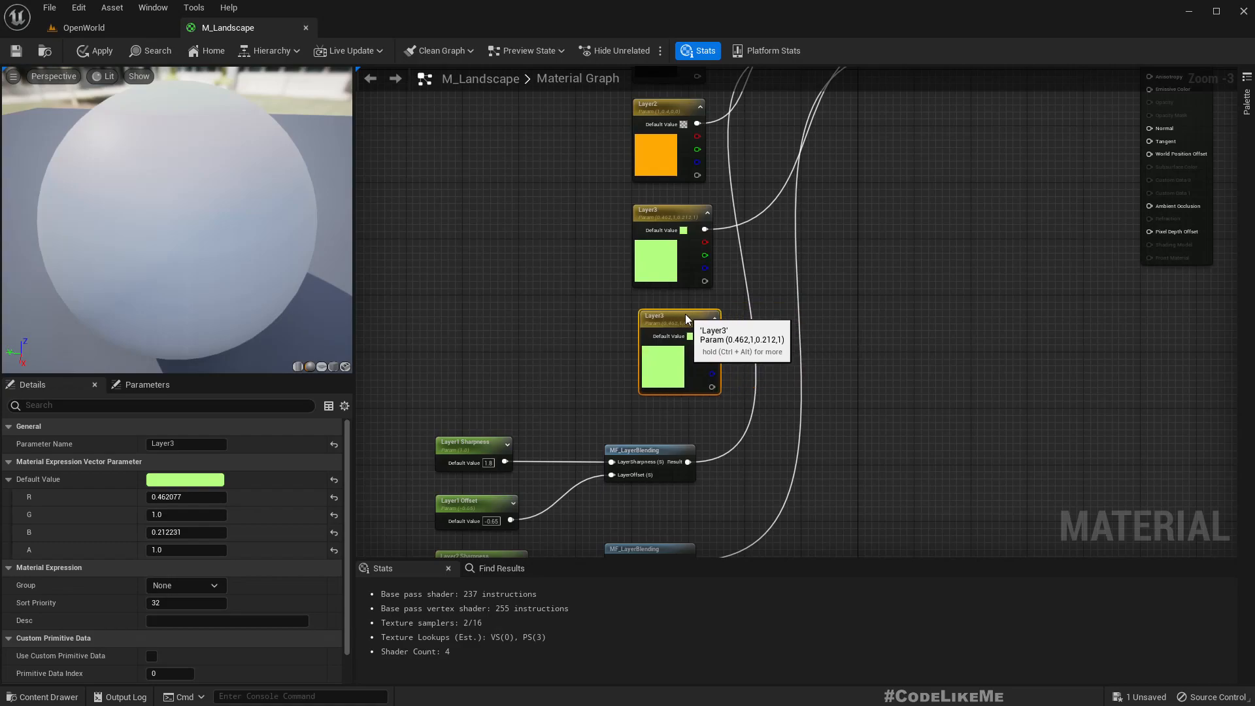
pyautogui.click(188, 444)
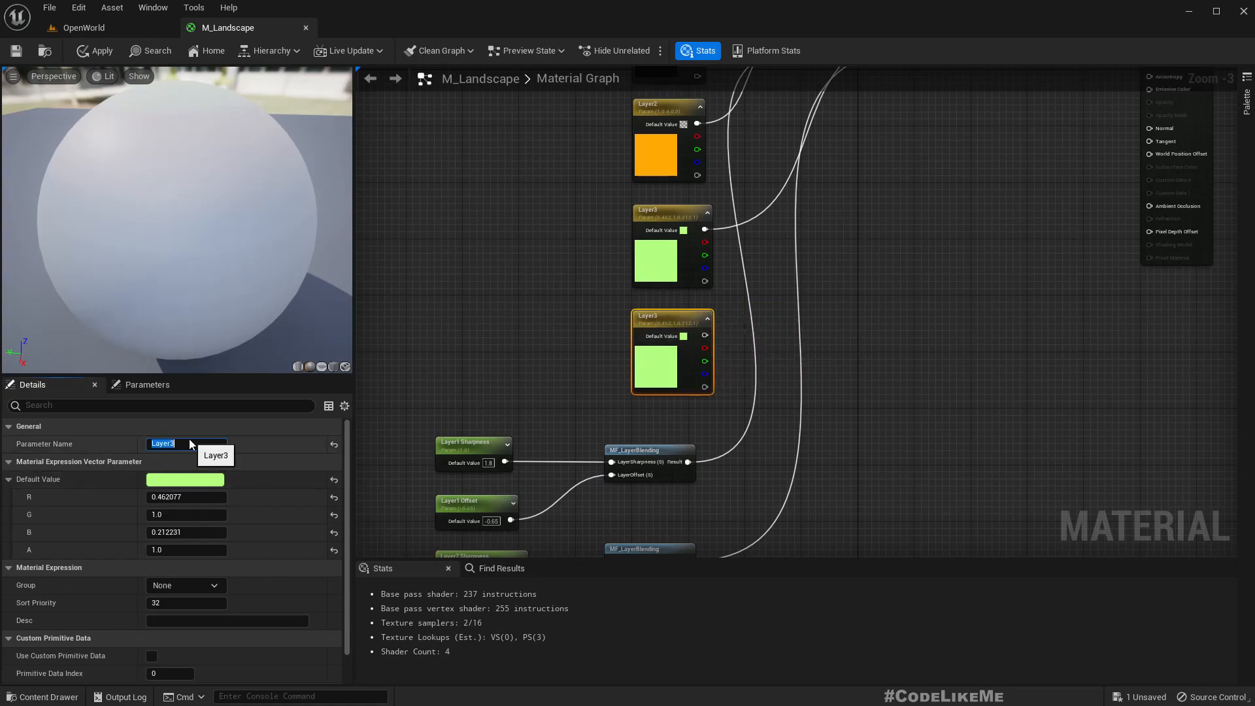
pyautogui.write('Beach')
pyautogui.press('Return')
pyautogui.write('Layer5')
pyautogui.press('Return')
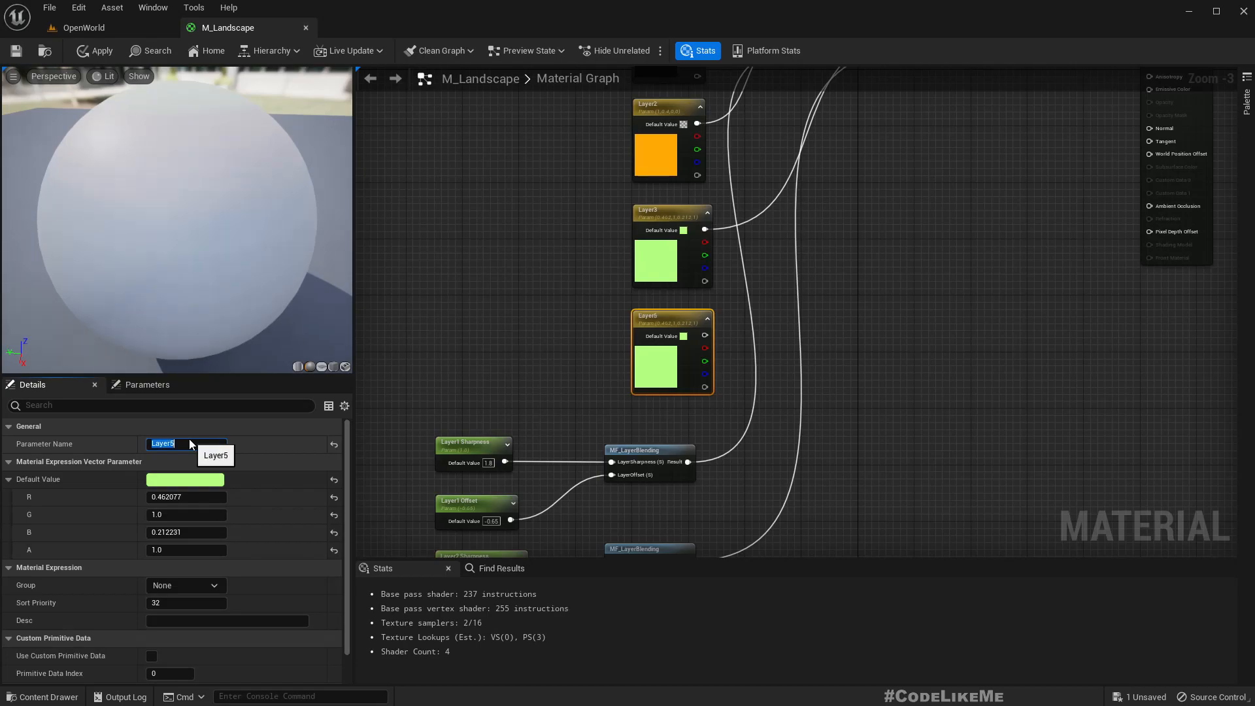
# Set Layer5's colour to a pale sand tone with R 0.885417, G 0.709303 and B 0.405727.
pyautogui.doubleClick(637, 362)
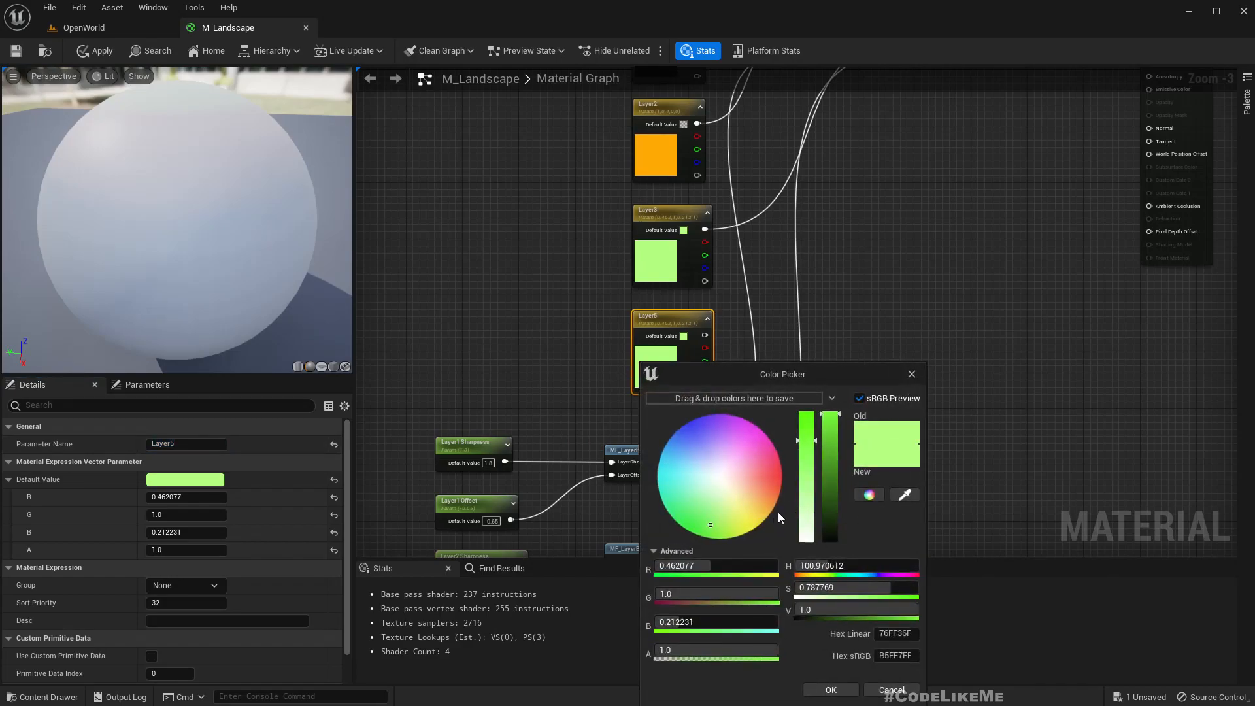
pyautogui.click(751, 514)
pyautogui.click(805, 509)
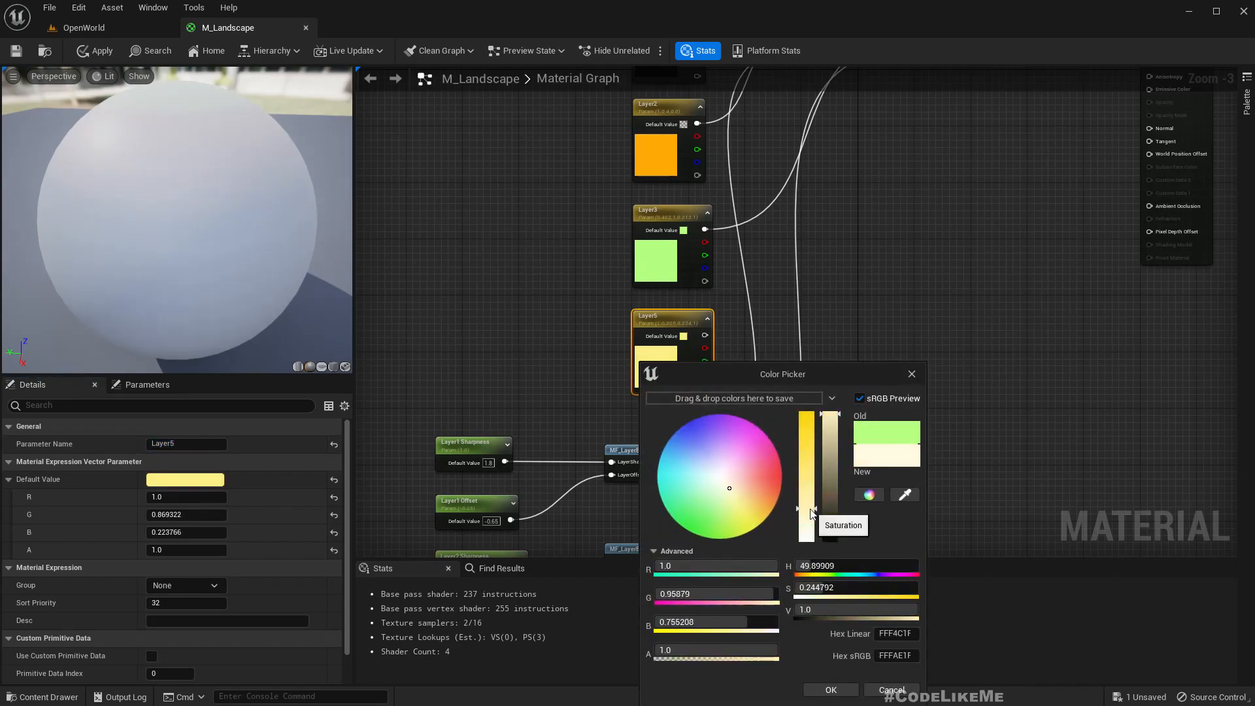
pyautogui.click(729, 493)
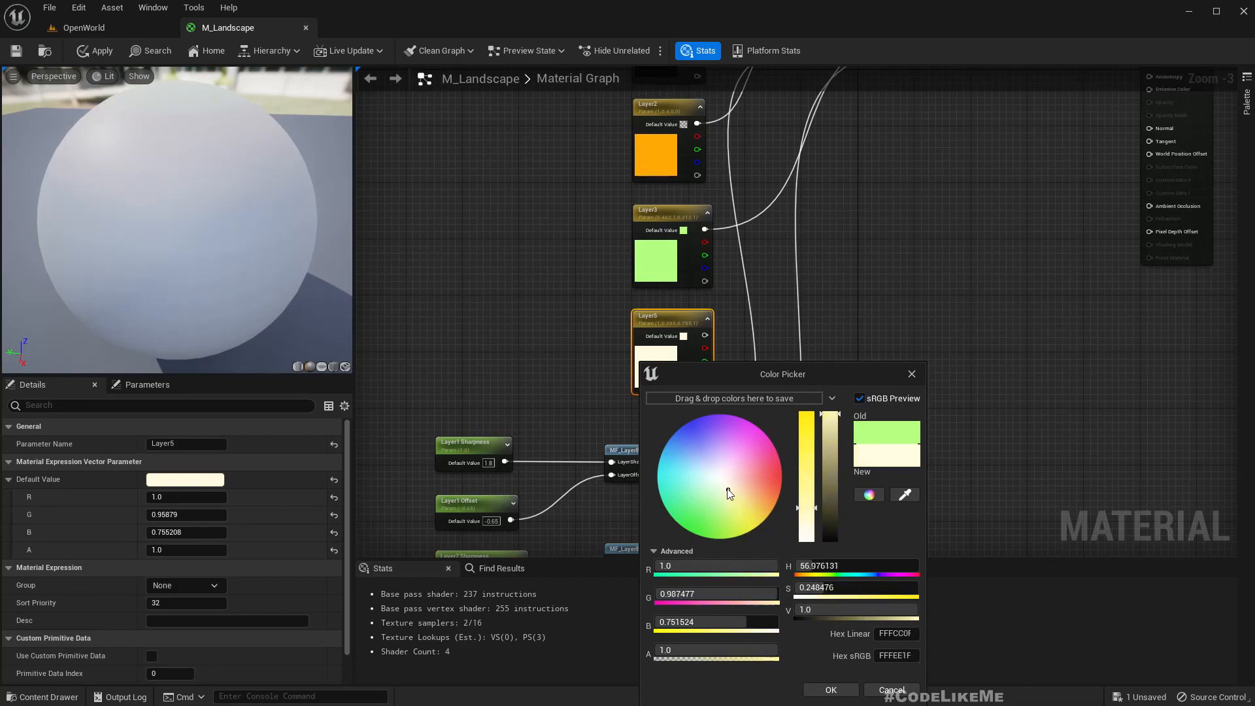
pyautogui.click(746, 511)
pyautogui.click(758, 508)
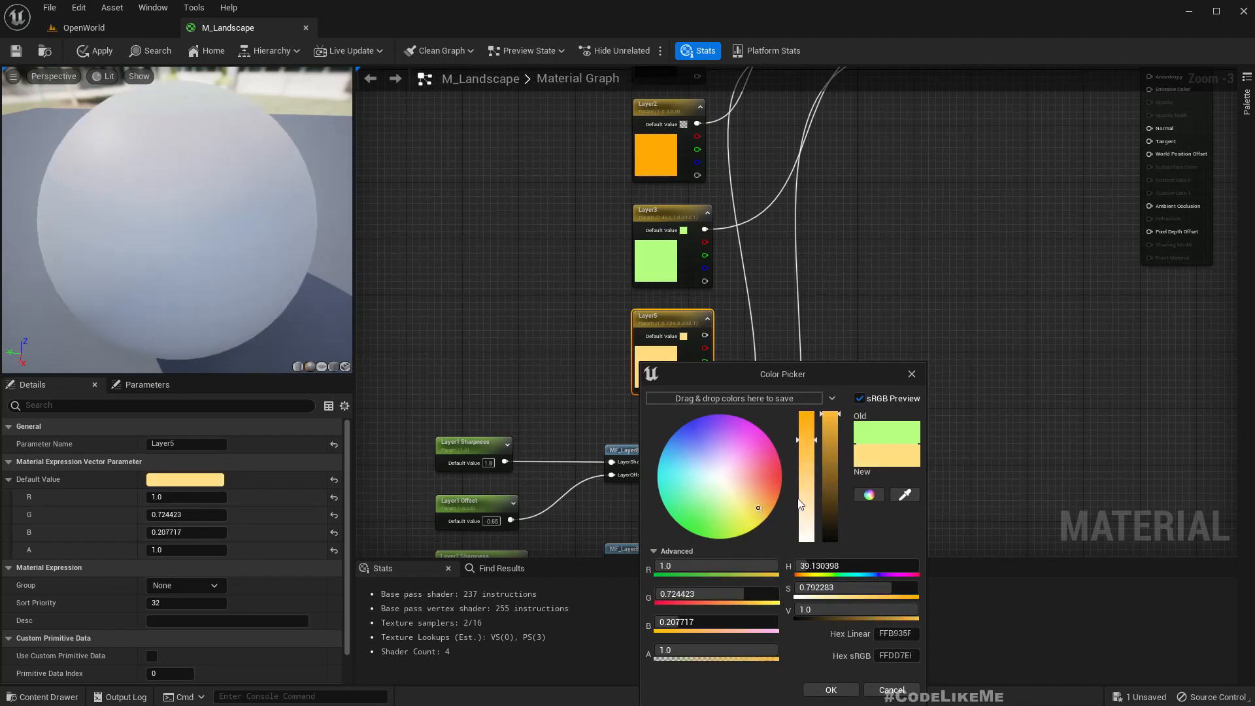
pyautogui.click(830, 439)
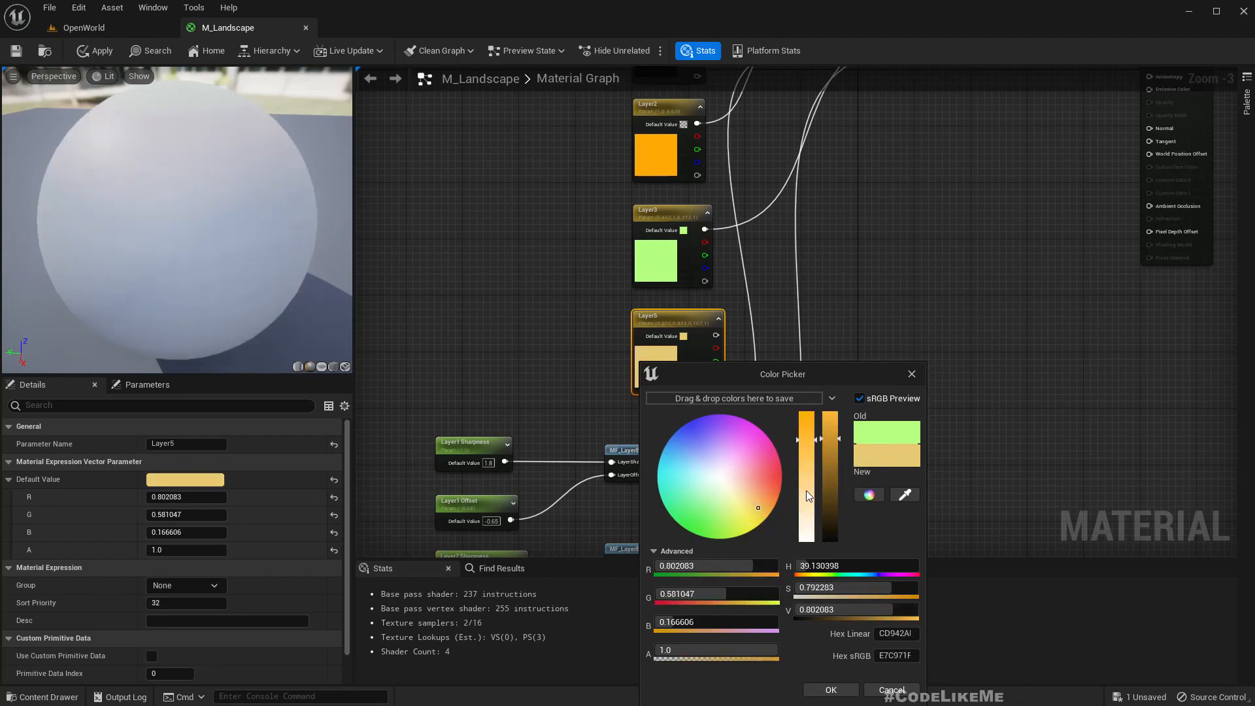
pyautogui.moveTo(804, 466); pyautogui.dragTo(807, 406)
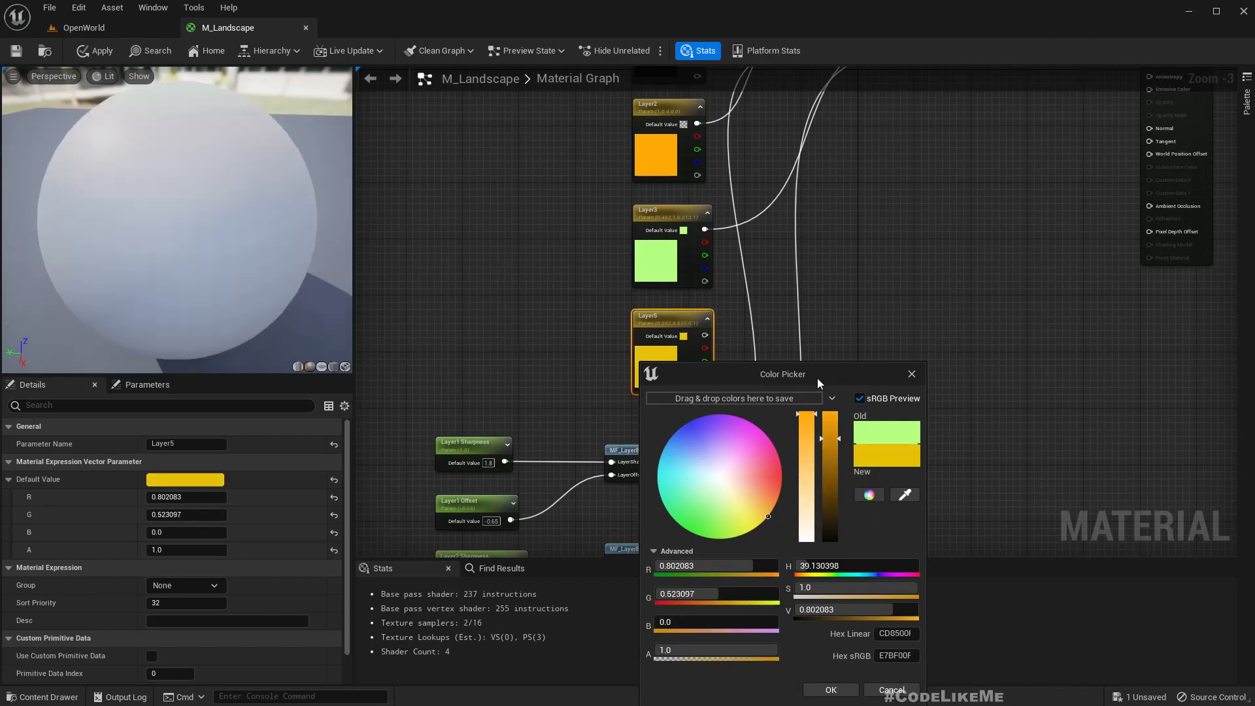
pyautogui.moveTo(827, 476)
pyautogui.mouseDown()
pyautogui.moveTo(830, 520)
pyautogui.moveTo(831, 491)
pyautogui.mouseUp()
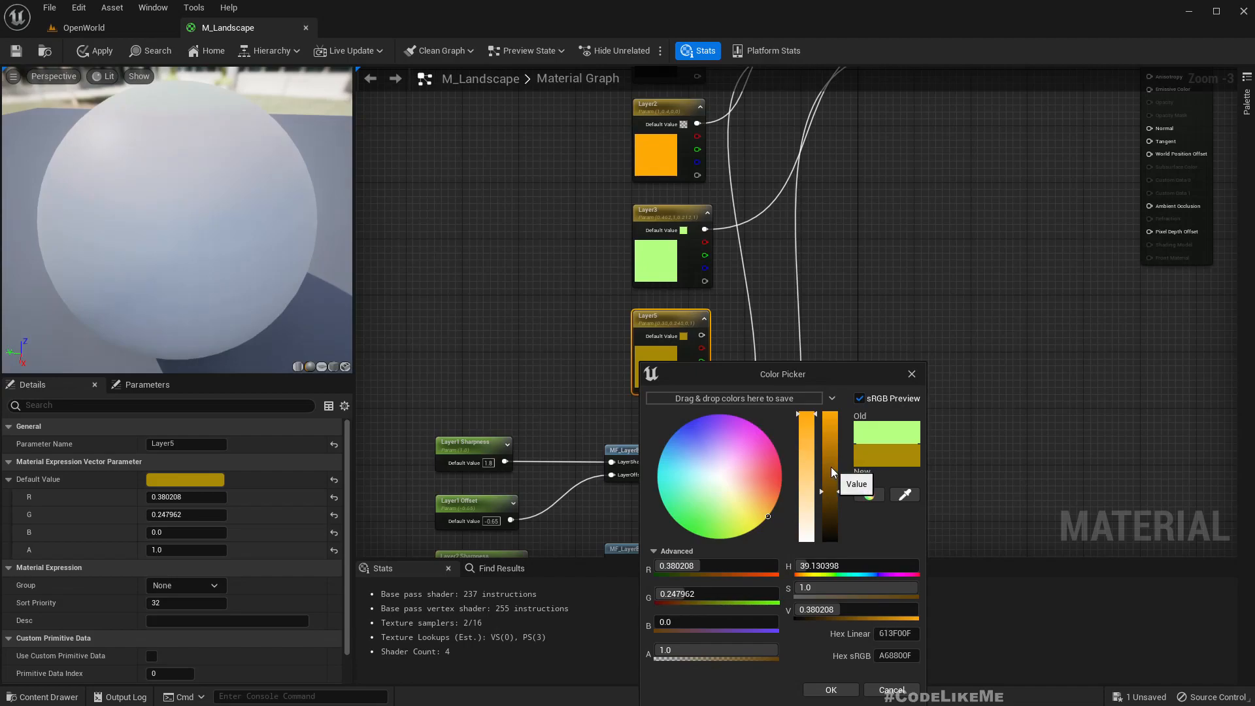
pyautogui.click(831, 466)
pyautogui.click(805, 454)
pyautogui.click(806, 447)
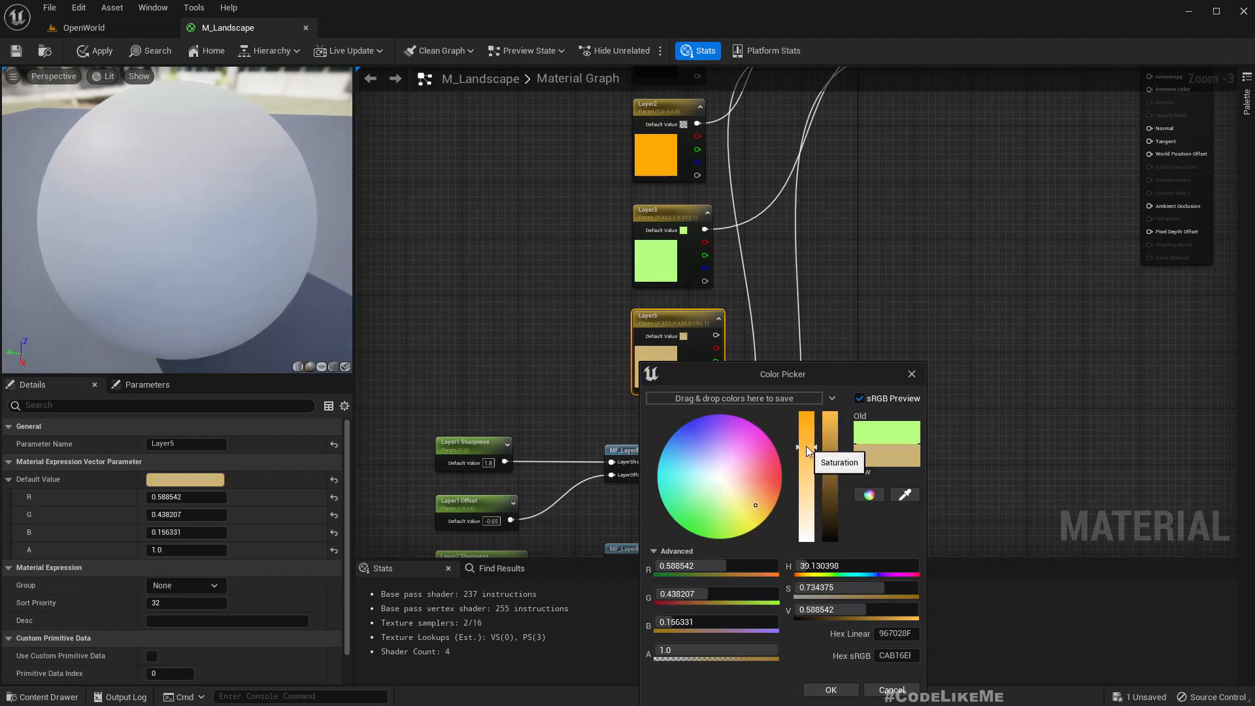
pyautogui.click(829, 429)
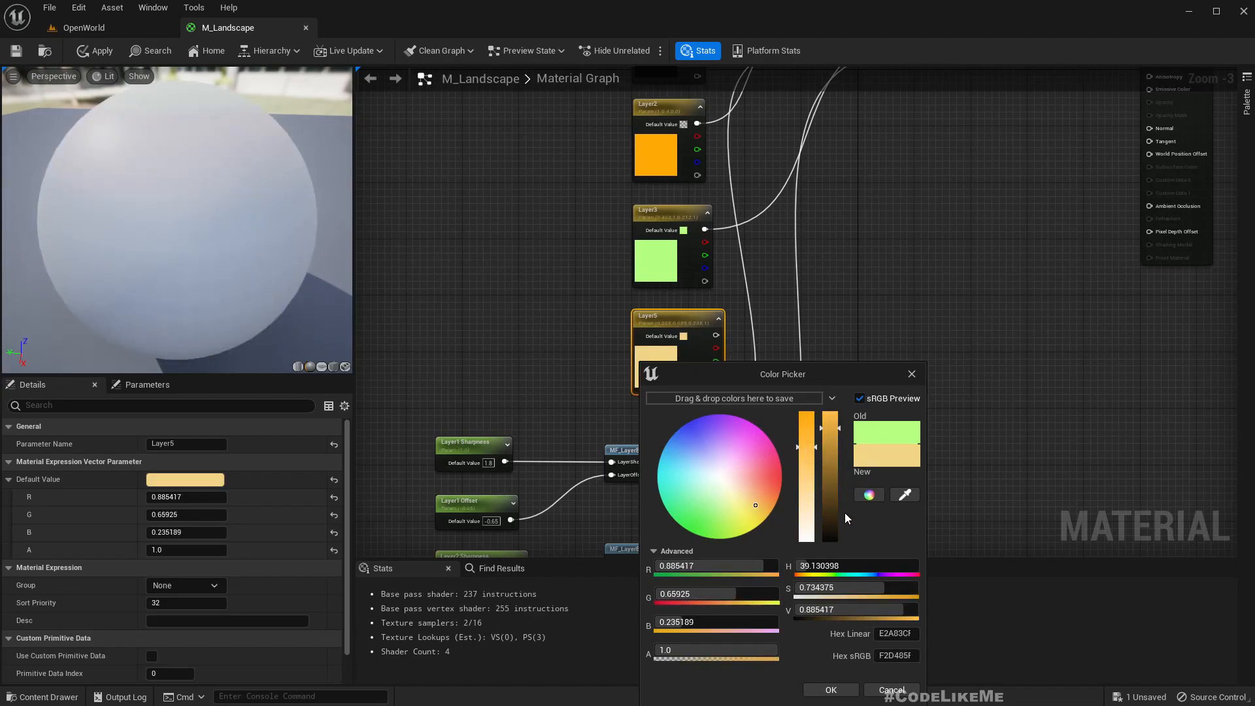
pyautogui.click(746, 497)
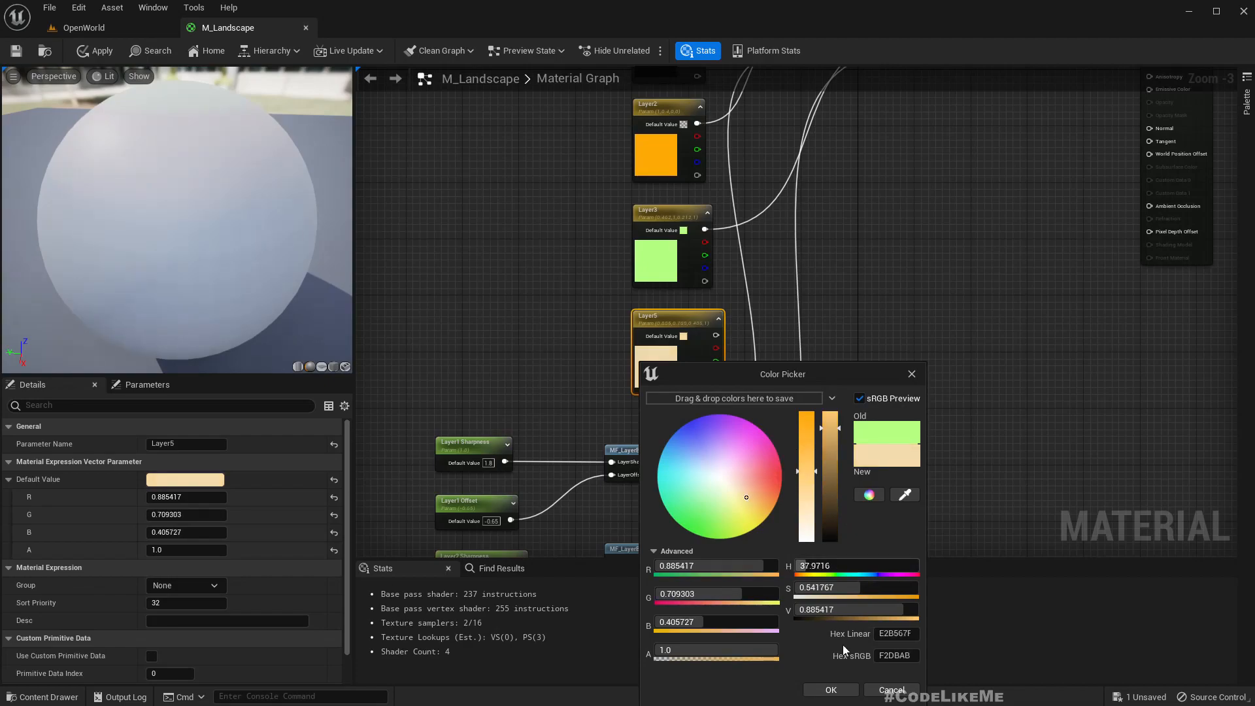
pyautogui.click(829, 691)
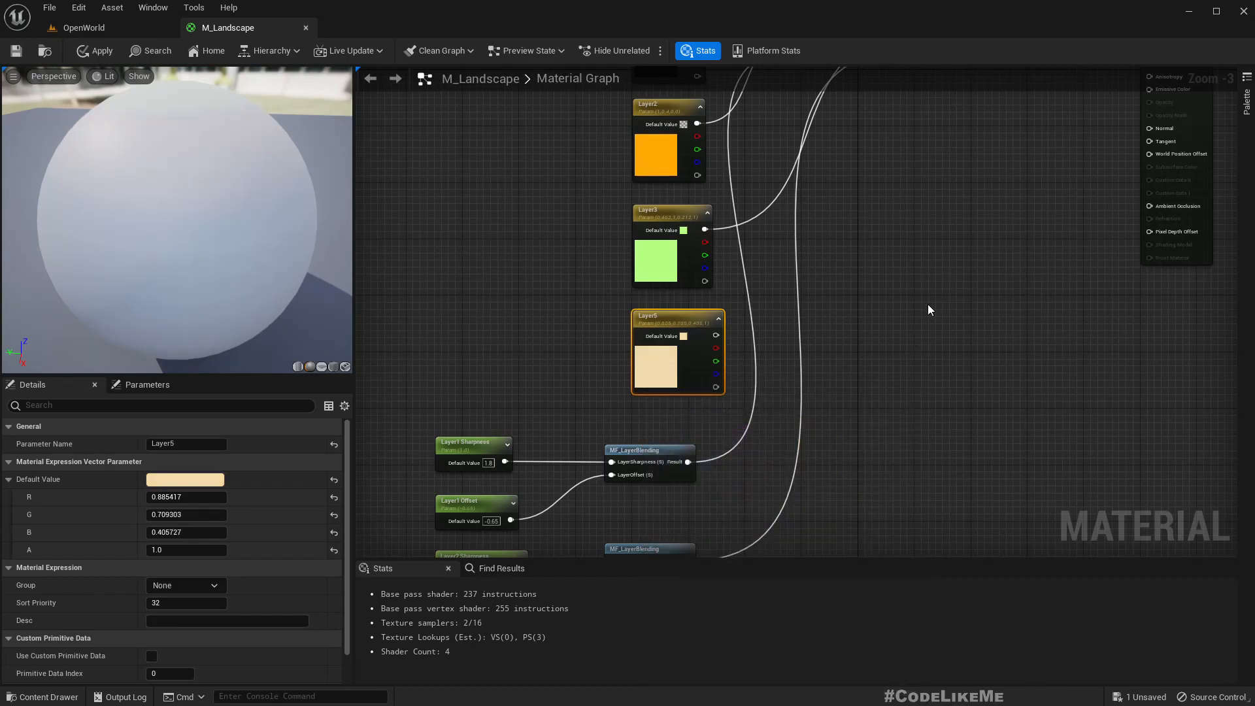
# Connect Layer5's colour output to input B of the third Lerp.
pyautogui.moveTo(930, 310); pyautogui.dragTo(723, 430, button='right')
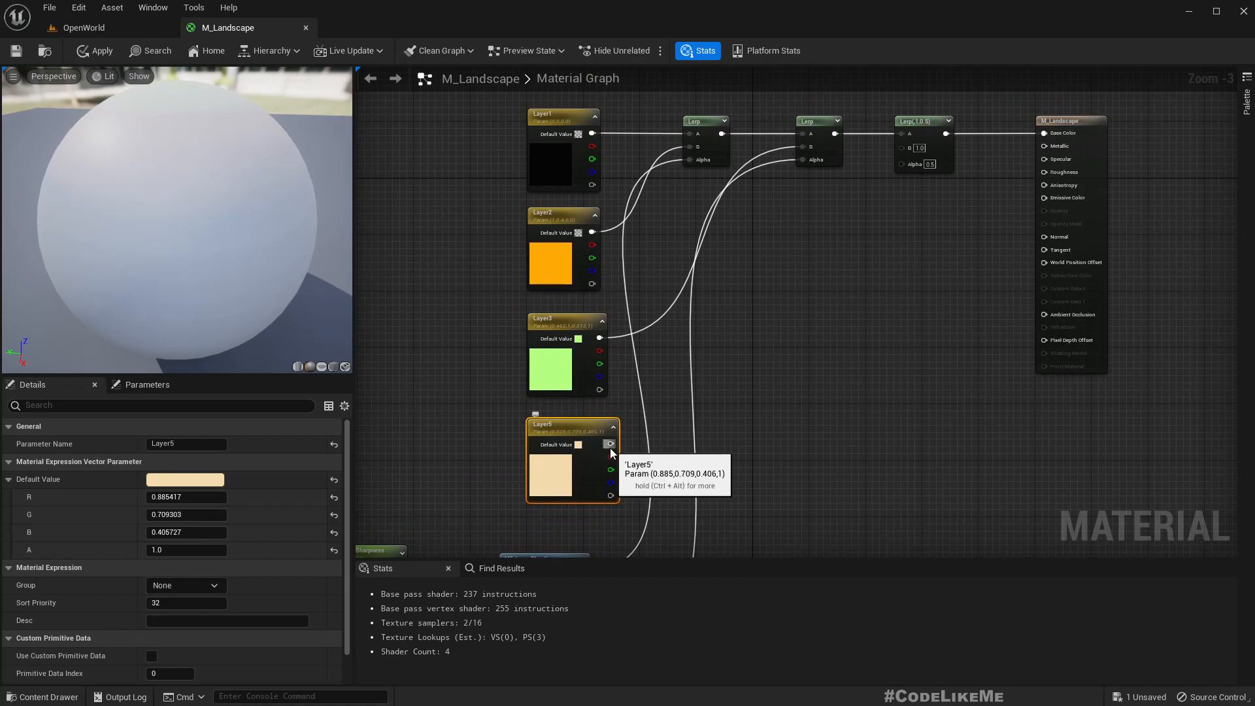
pyautogui.moveTo(611, 445); pyautogui.dragTo(902, 146)
pyautogui.moveTo(907, 367); pyautogui.dragTo(898, 312, button='right')
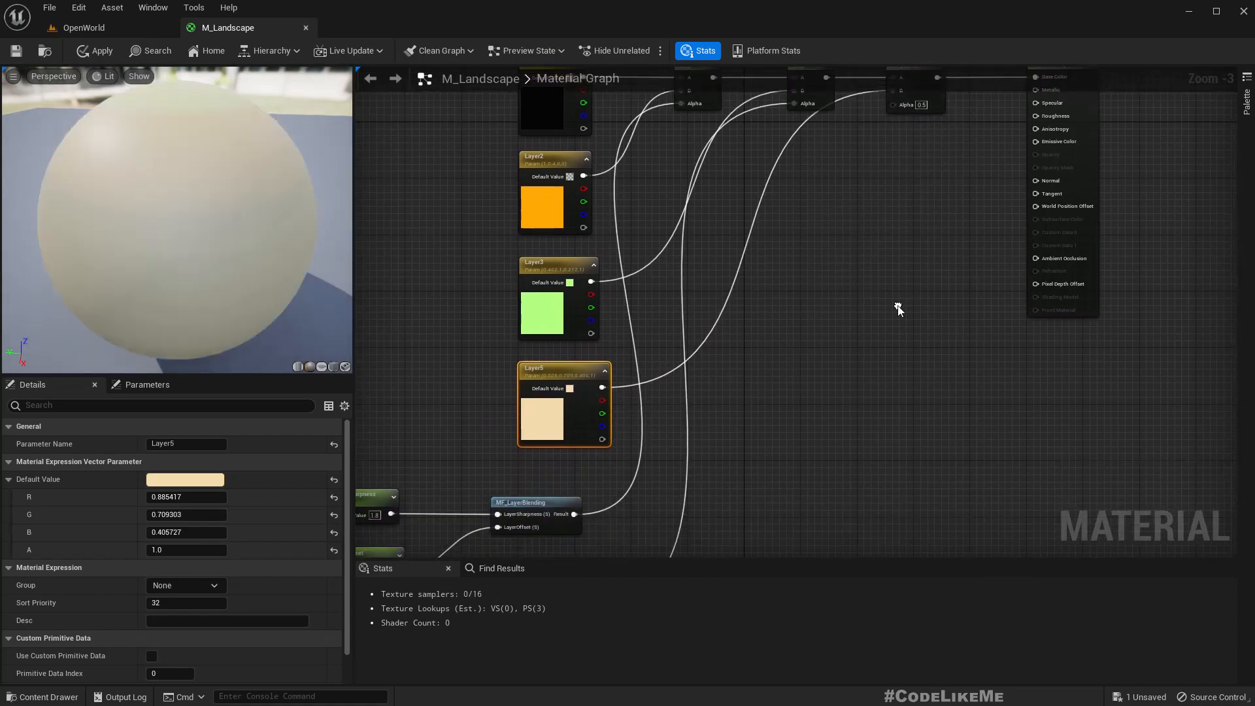
pyautogui.moveTo(173, 240); pyautogui.dragTo(197, 232)
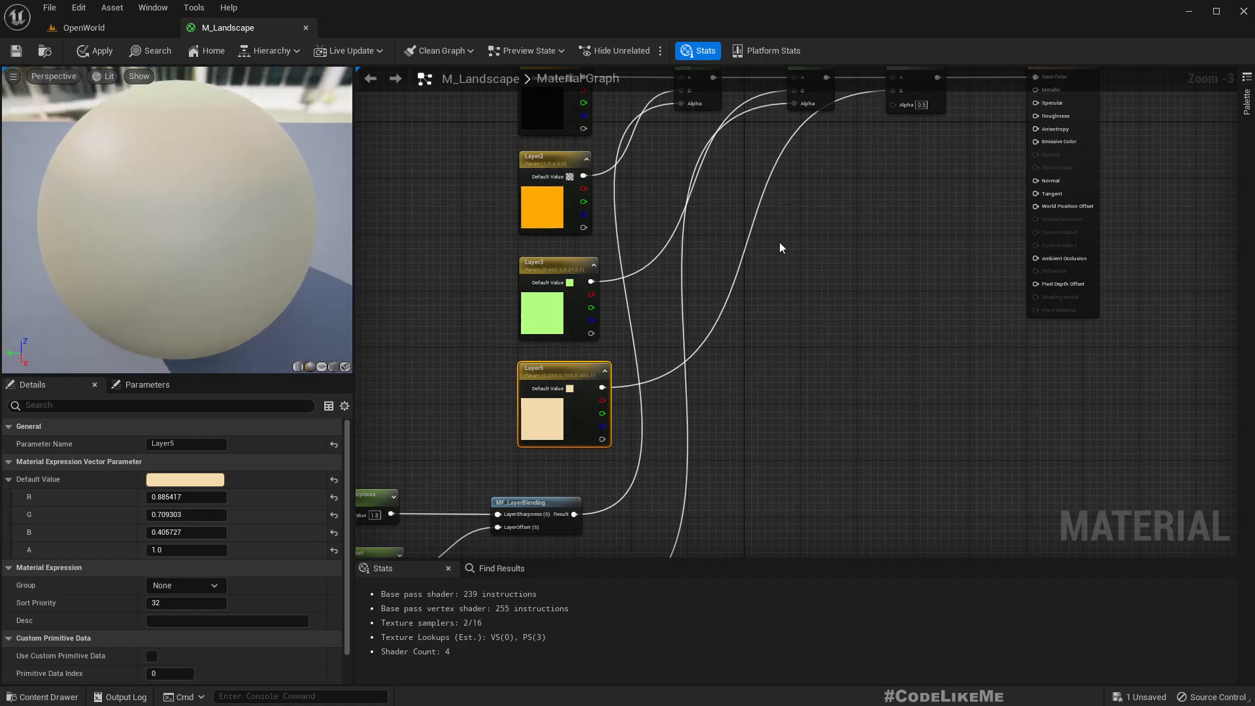
# Connect the height mask's Clamp output to the Alpha input of the third Lerp.
pyautogui.scroll(-5, 817, 328)
pyautogui.scroll(4, 799, 430)
pyautogui.scroll(1, 750, 348)
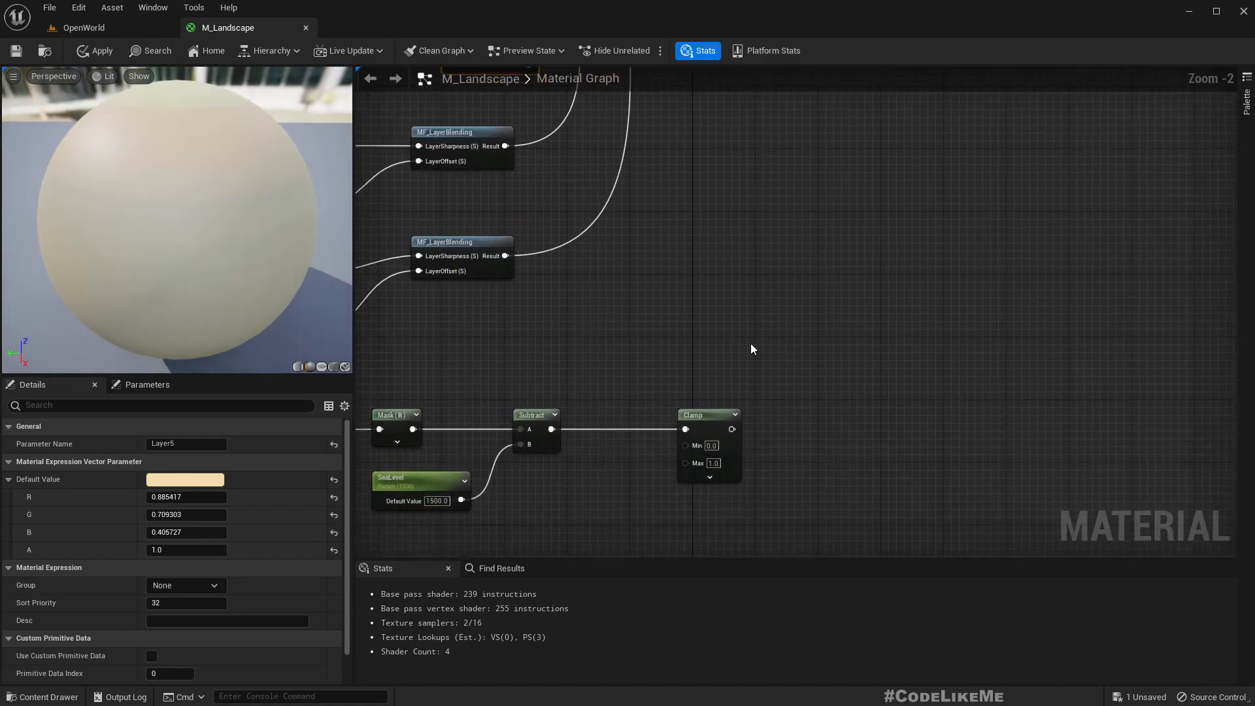
pyautogui.moveTo(731, 431); pyautogui.dragTo(872, 232)
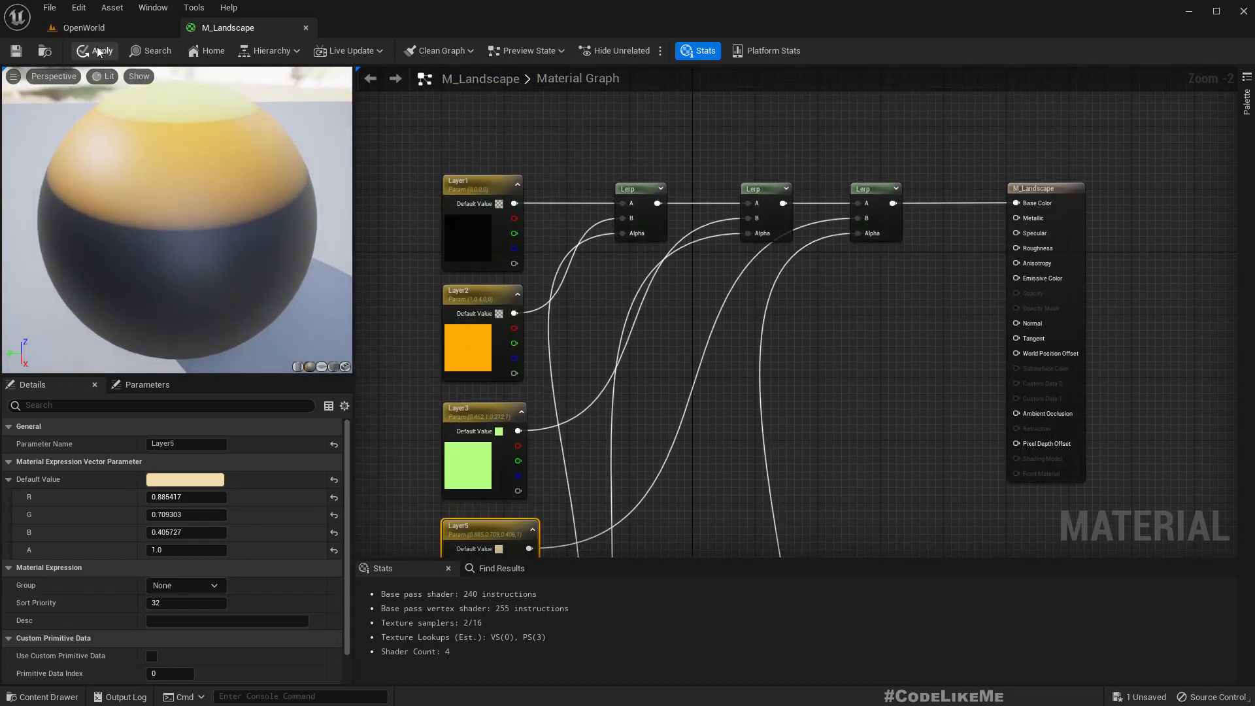
# Apply the material changes and check where the sand colour falls on the landscape in the OpenWorld level.
pyautogui.click(97, 50)
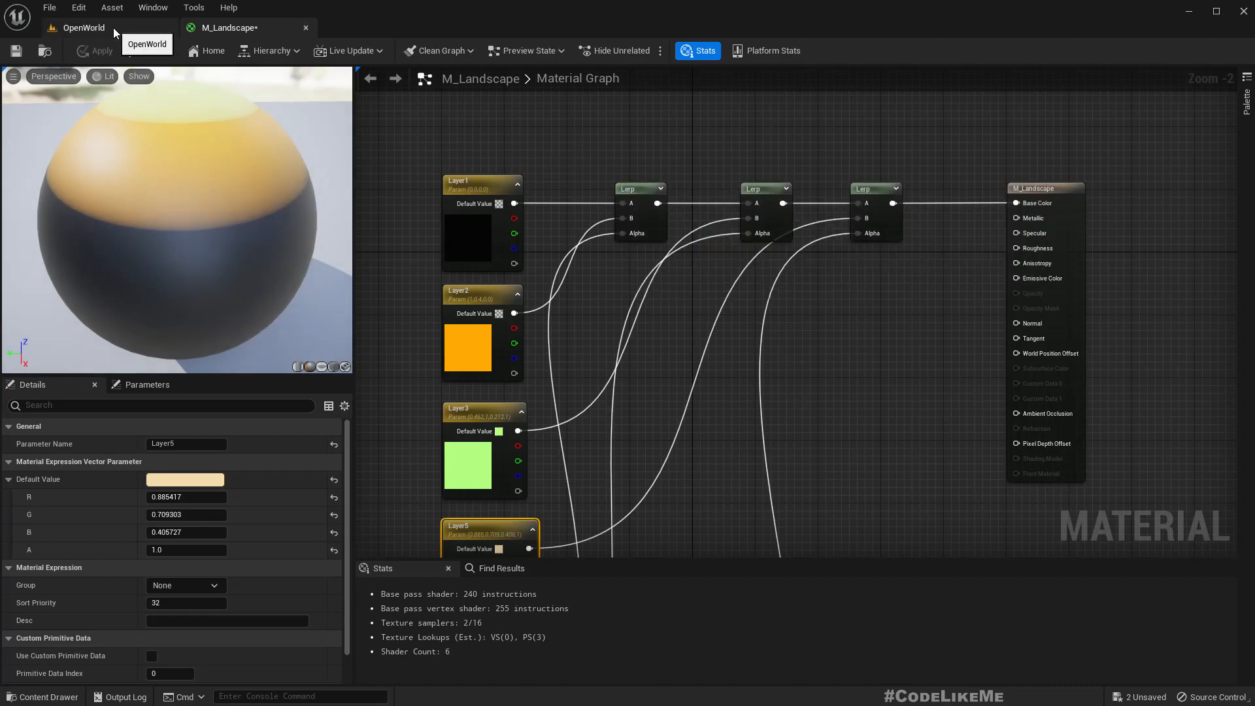
pyautogui.click(113, 27)
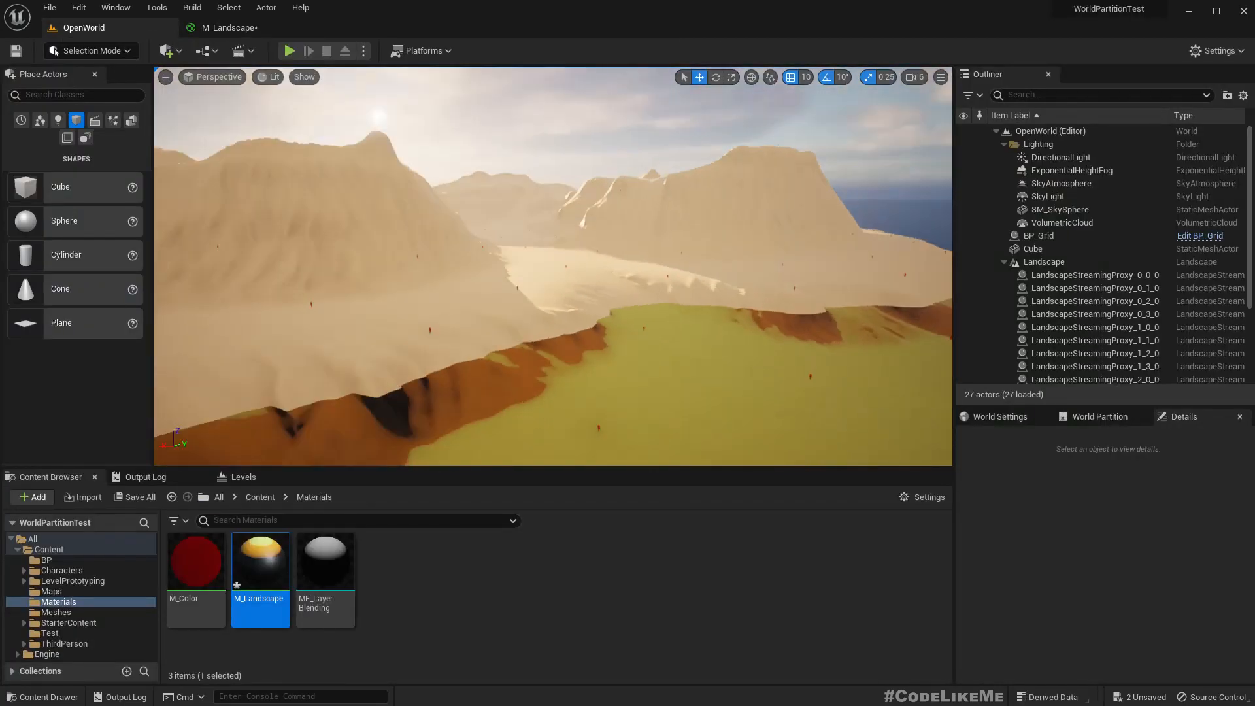
pyautogui.press('s')
pyautogui.moveTo(605, 292)
pyautogui.mouseDown(button='right')
pyautogui.moveTo(547, 293)
pyautogui.moveTo(604, 292)
pyautogui.moveTo(588, 292)
pyautogui.mouseUp(button='right')
pyautogui.press('w')
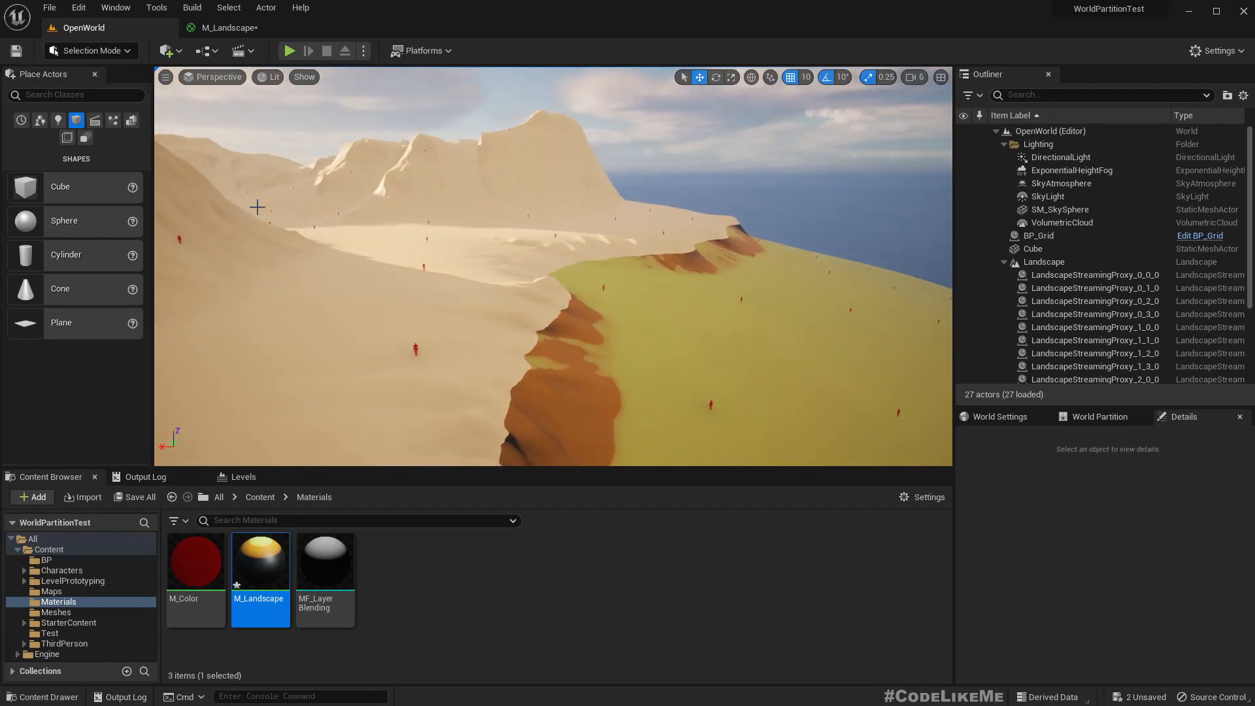
# Swap the third Lerp's colour inputs so Layer5 feeds A and the second Lerp's result feeds B.
pyautogui.click(213, 26)
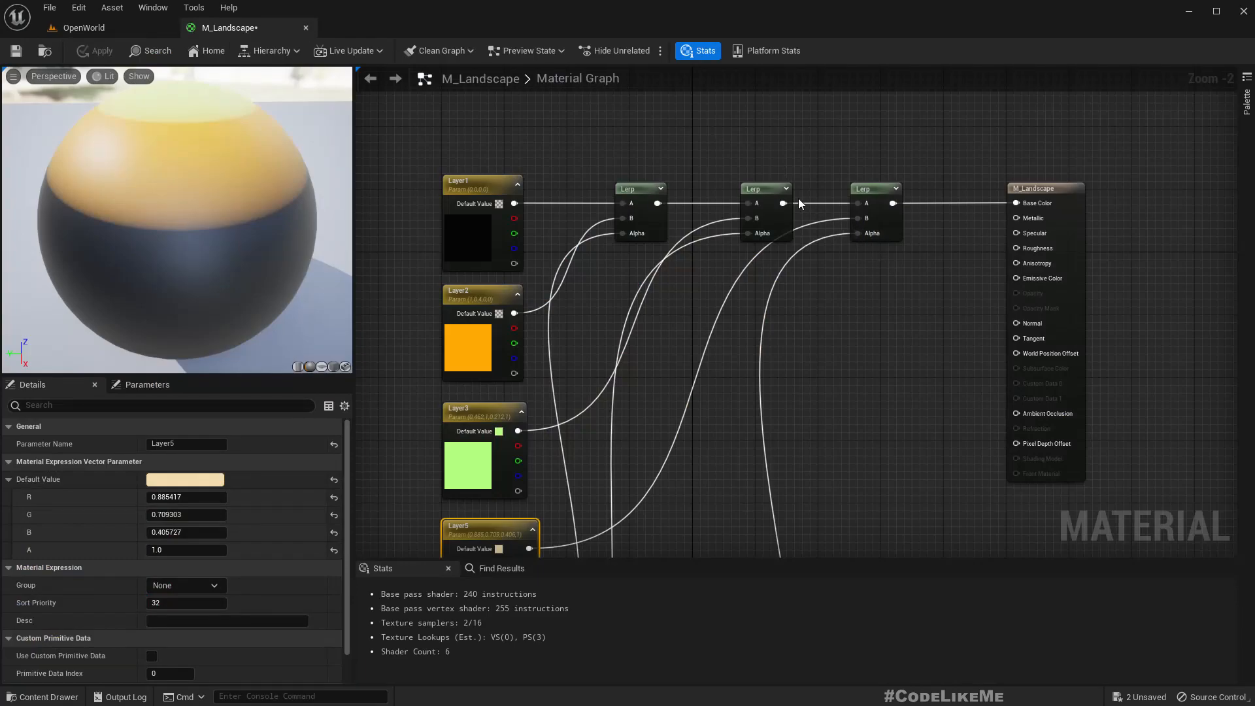
pyautogui.moveTo(780, 202); pyautogui.dragTo(531, 280)
pyautogui.moveTo(854, 180); pyautogui.dragTo(858, 419, button='right')
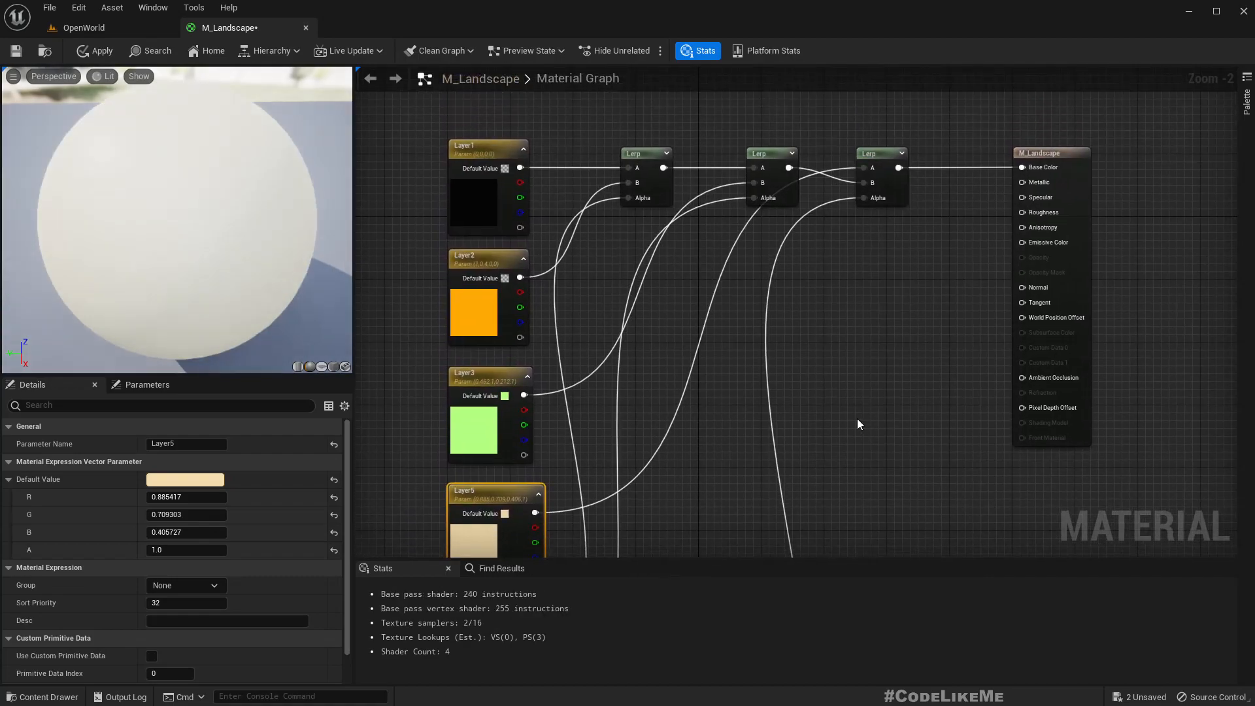
# Apply the swapped blend and check the beach areas on the landscape in the OpenWorld level.
pyautogui.click(98, 51)
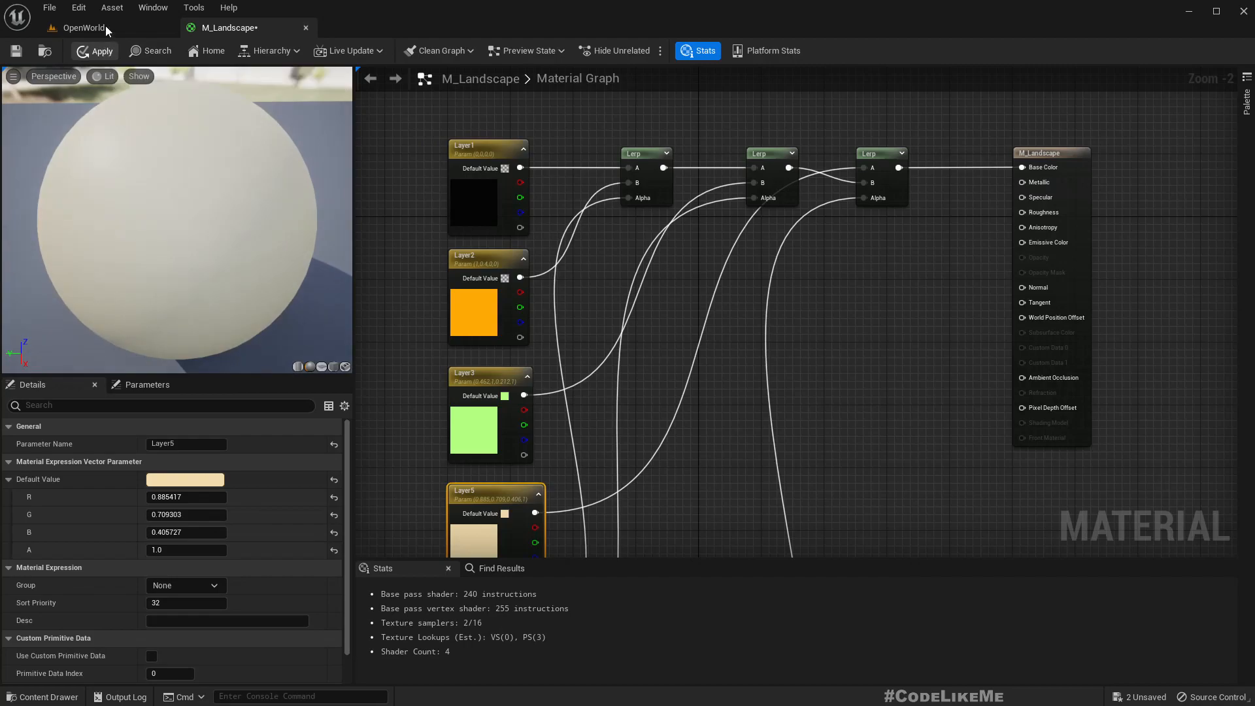
pyautogui.click(104, 26)
pyautogui.moveTo(656, 303); pyautogui.dragTo(380, 112, button='right')
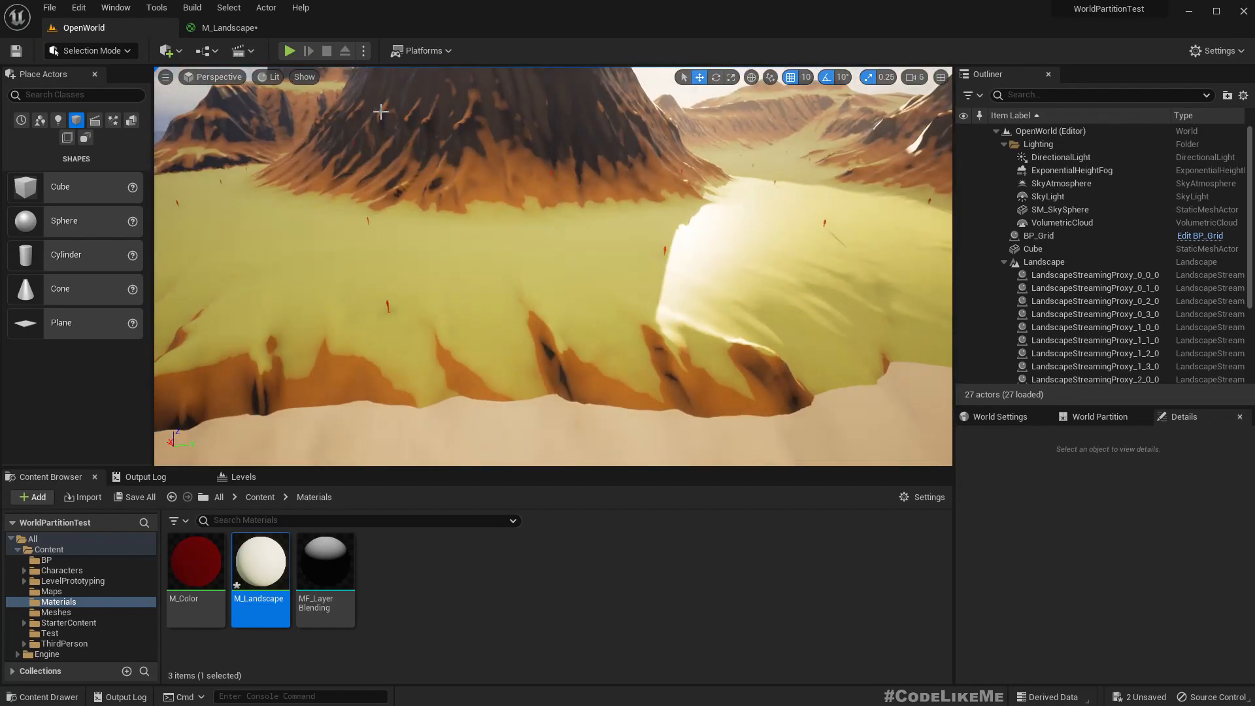
pyautogui.moveTo(495, 216); pyautogui.dragTo(627, 259, button='right')
# Set the SeaLevel parameter's default value to 1800 in the M_Landscape graph.
pyautogui.click(226, 28)
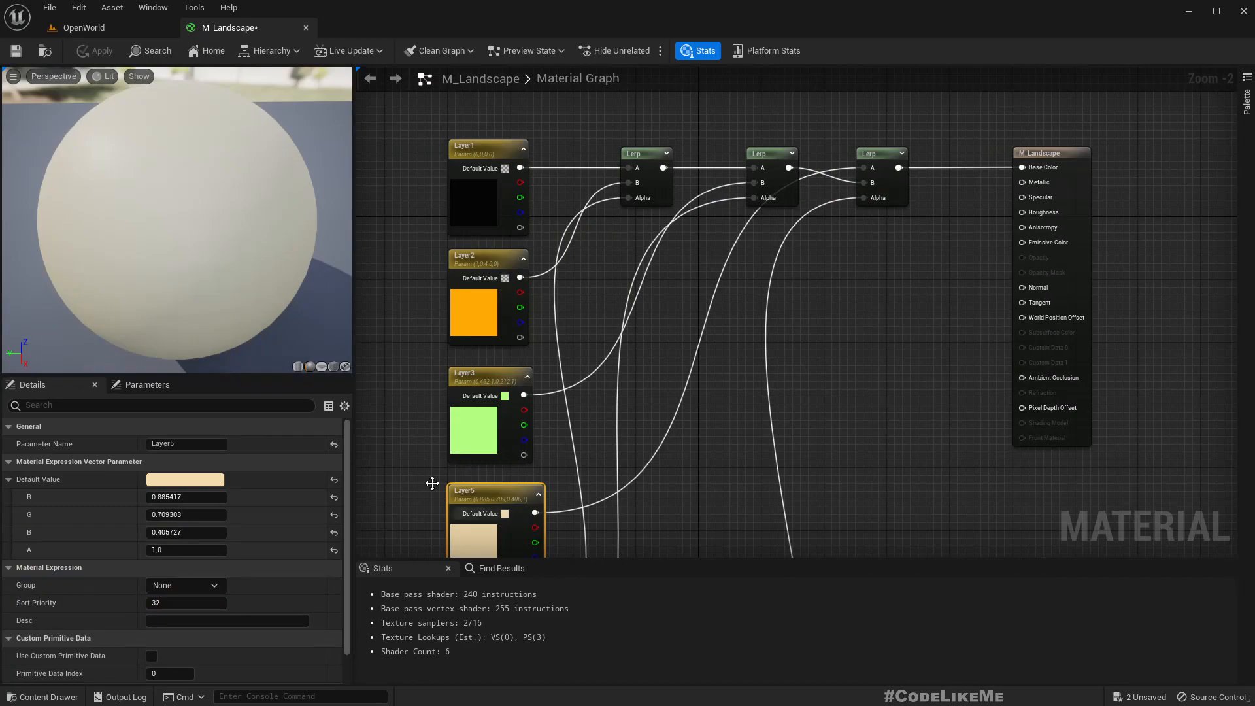
pyautogui.moveTo(434, 482); pyautogui.dragTo(478, 156, button='right')
pyautogui.moveTo(446, 452); pyautogui.dragTo(766, 323, button='right')
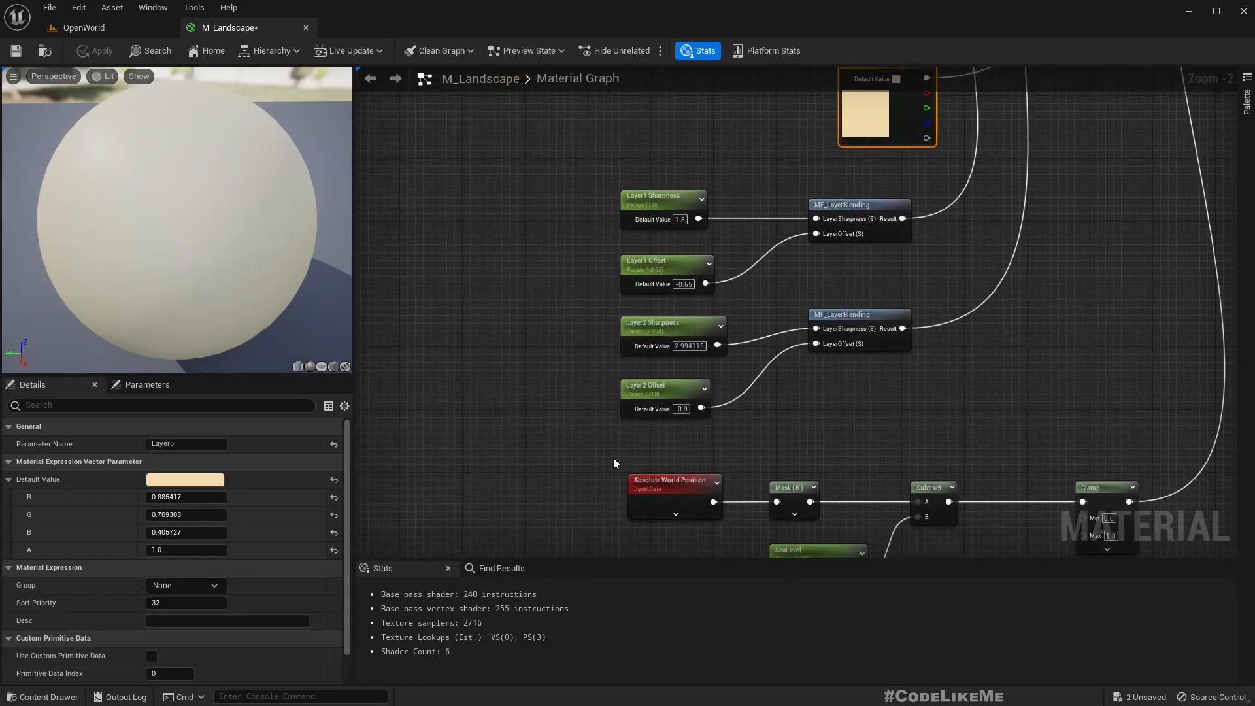
pyautogui.moveTo(681, 458); pyautogui.dragTo(591, 276, button='right')
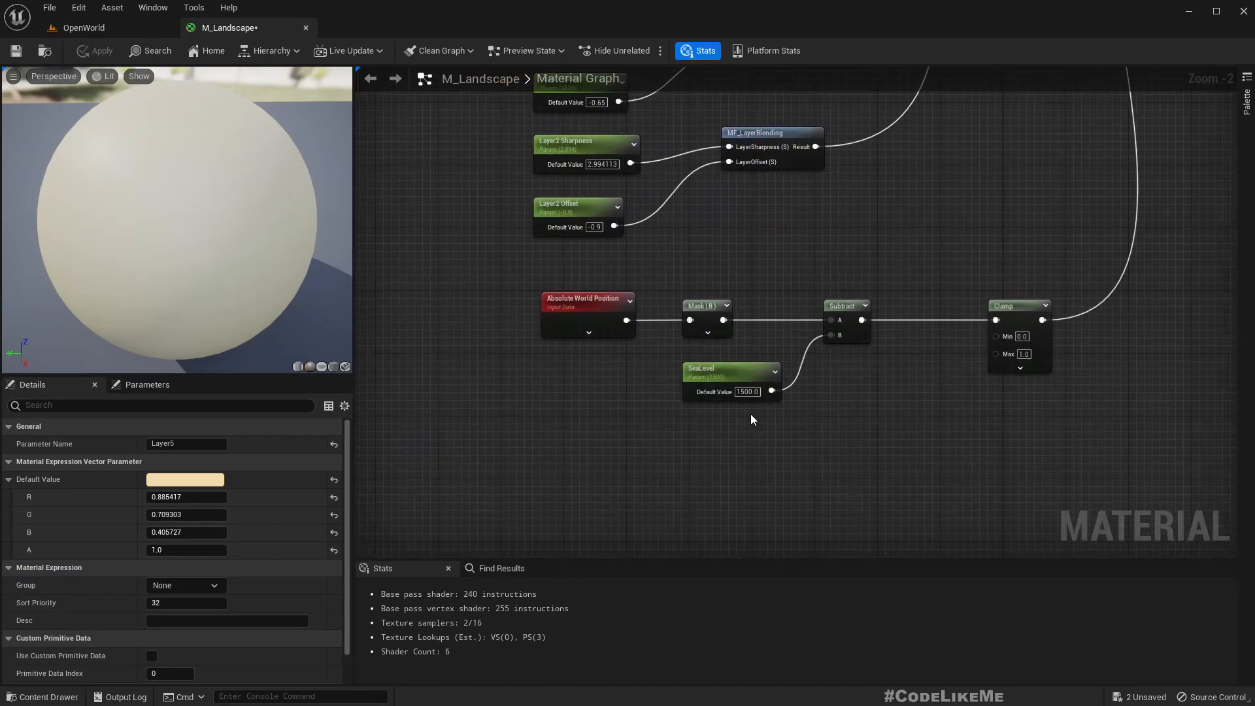
pyautogui.click(747, 391)
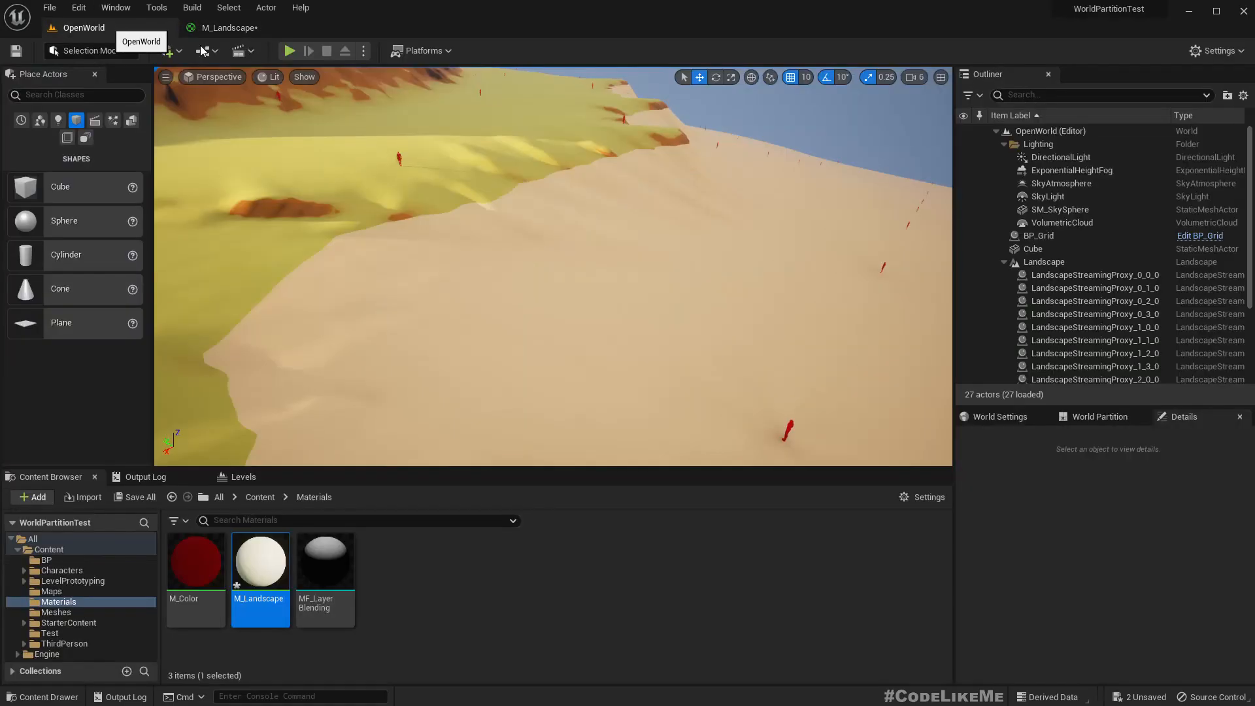
# Examine the edge between beach and grass from several angles in the OpenWorld level, and return to M_Landscape's SeaLevel nodes.
pyautogui.click(84, 28)
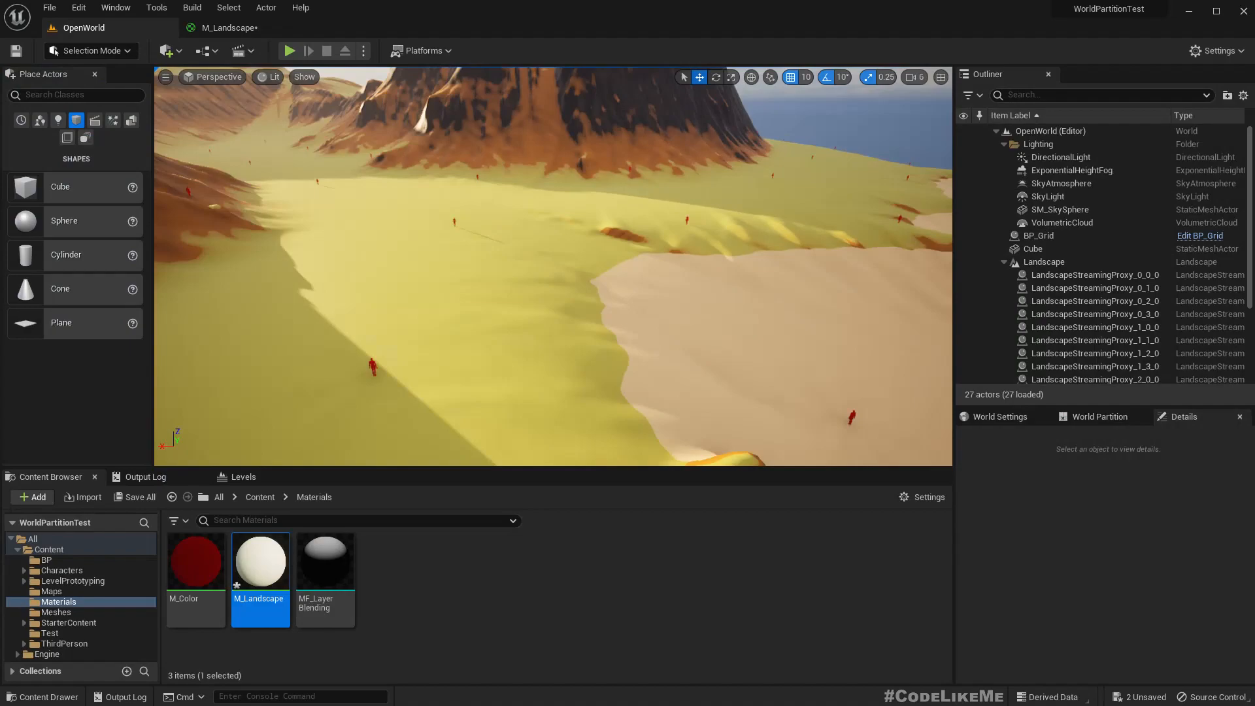
pyautogui.moveTo(553, 266); pyautogui.dragTo(645, 289, button='right')
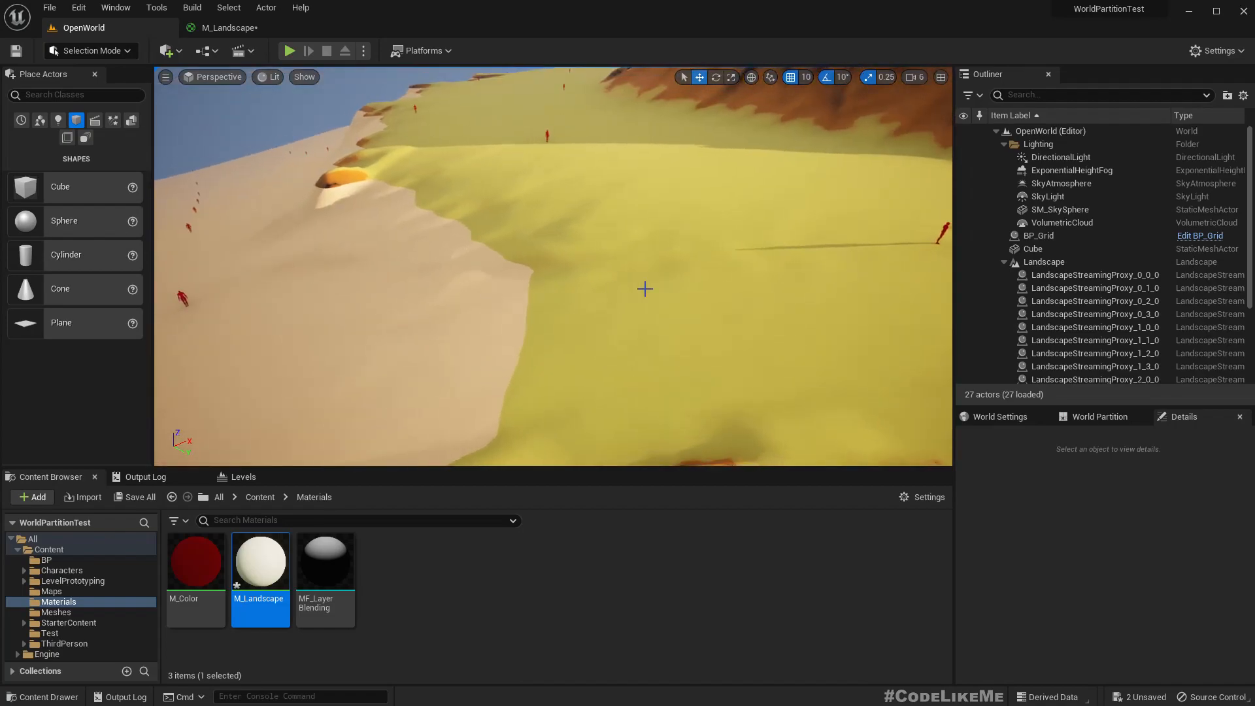
pyautogui.moveTo(553, 267)
pyautogui.mouseDown(button='right')
pyautogui.moveTo(544, 249)
pyautogui.moveTo(588, 247)
pyautogui.moveTo(558, 266)
pyautogui.mouseUp(button='right')
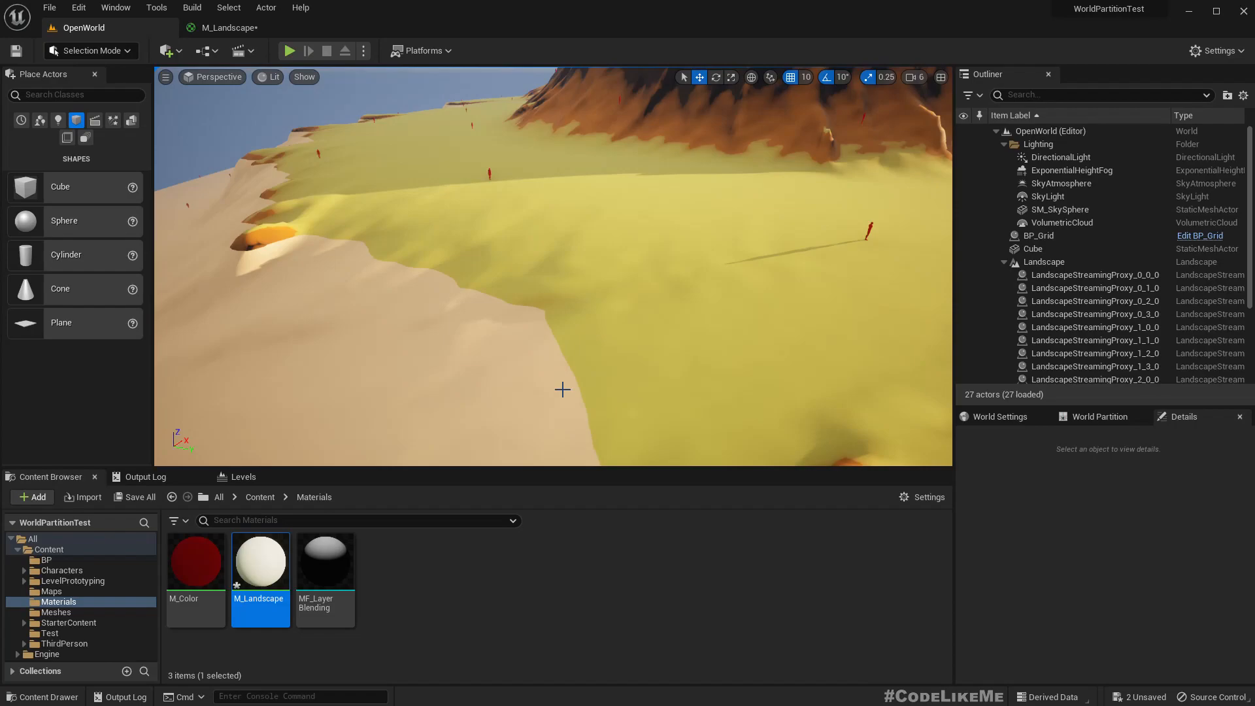
pyautogui.moveTo(562, 390); pyautogui.dragTo(618, 385, button='right')
pyautogui.moveTo(624, 287); pyautogui.dragTo(864, 268, button='right')
pyautogui.press('s')
pyautogui.press('a')
pyautogui.press('w')
pyautogui.click(237, 34)
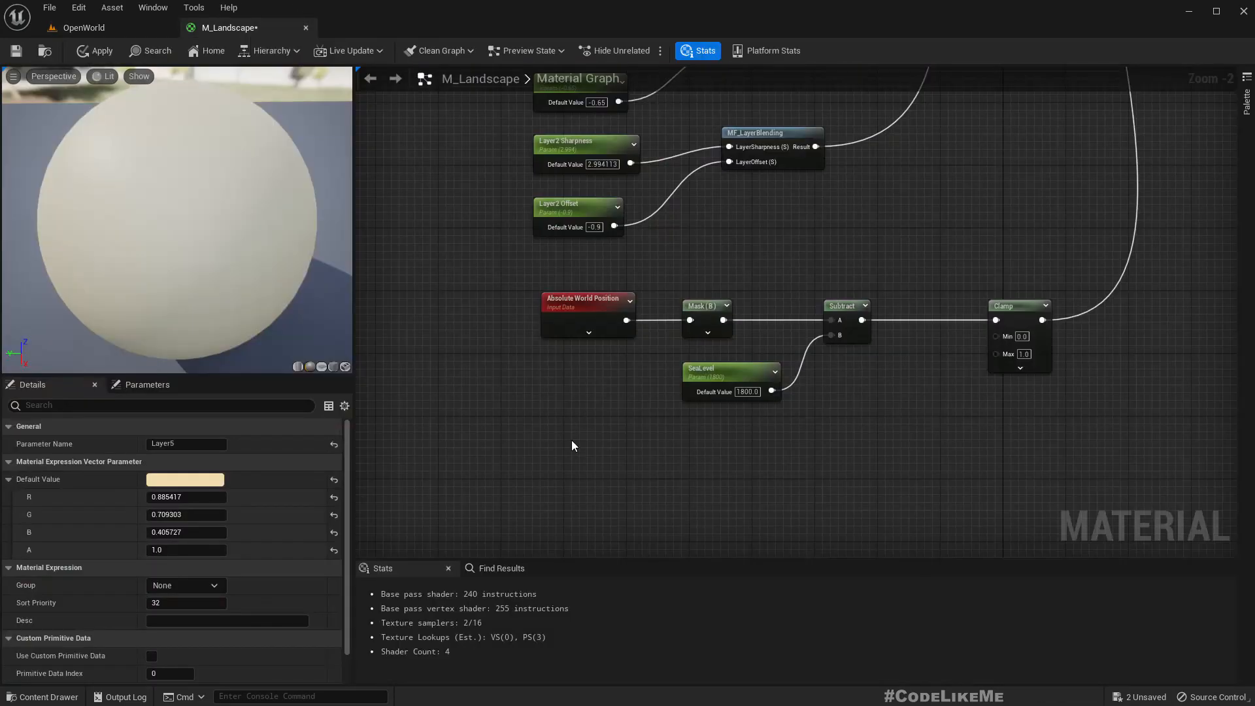
pyautogui.moveTo(572, 441); pyautogui.dragTo(563, 392, button='right')
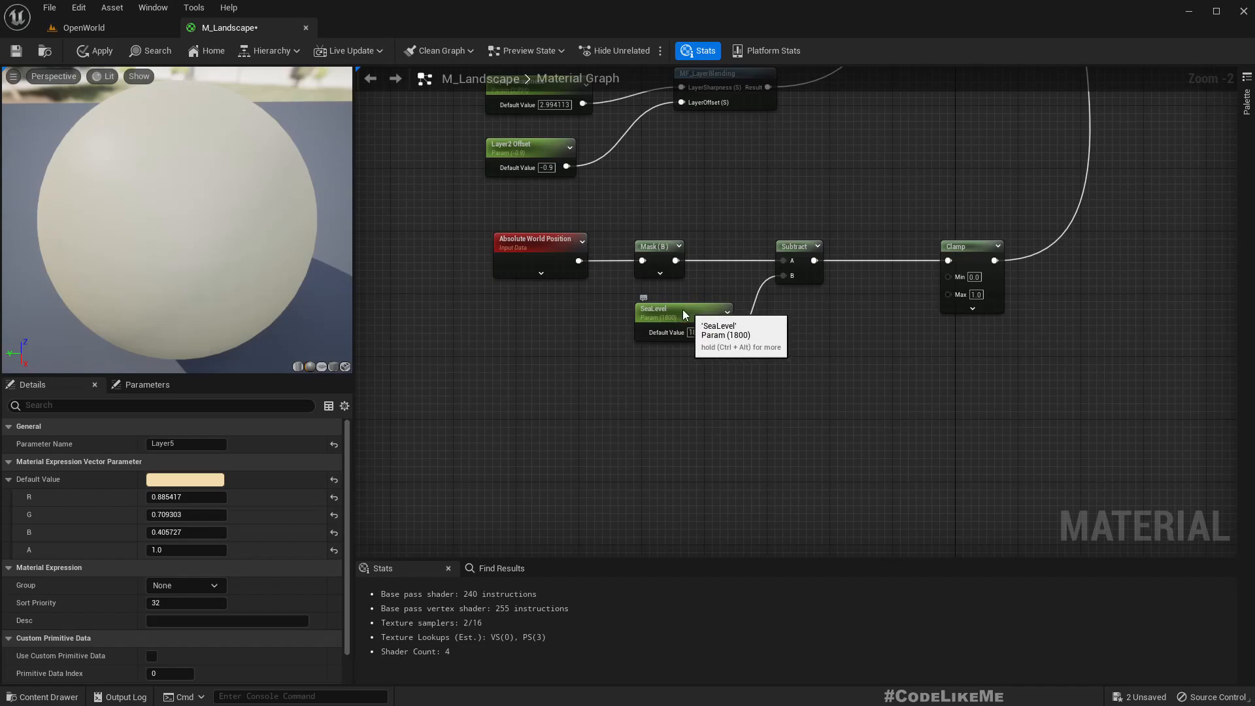
# Move SeaLevel and Subtract further from the Clamp and add a Divide node fed by the Subtract result.
pyautogui.moveTo(683, 309); pyautogui.dragTo(551, 308)
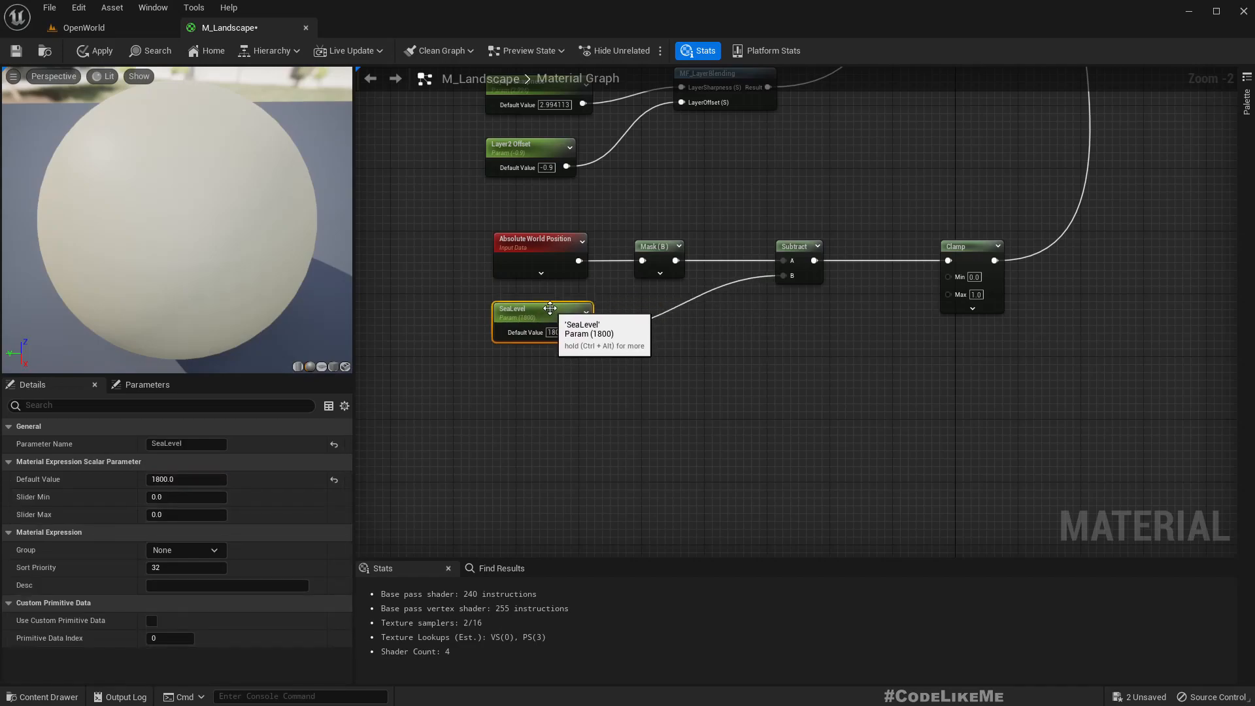
pyautogui.moveTo(802, 254)
pyautogui.mouseDown()
pyautogui.moveTo(755, 255)
pyautogui.moveTo(821, 260)
pyautogui.mouseUp()
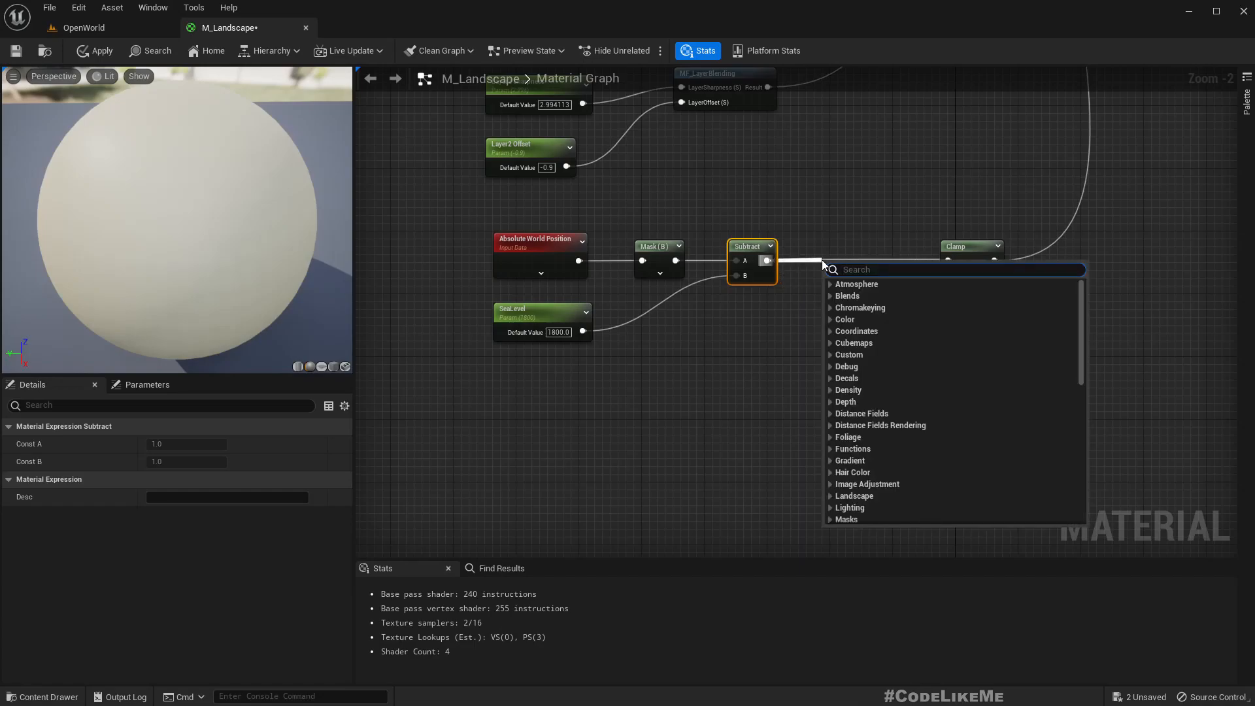
pyautogui.write('divide')
pyautogui.press('Return')
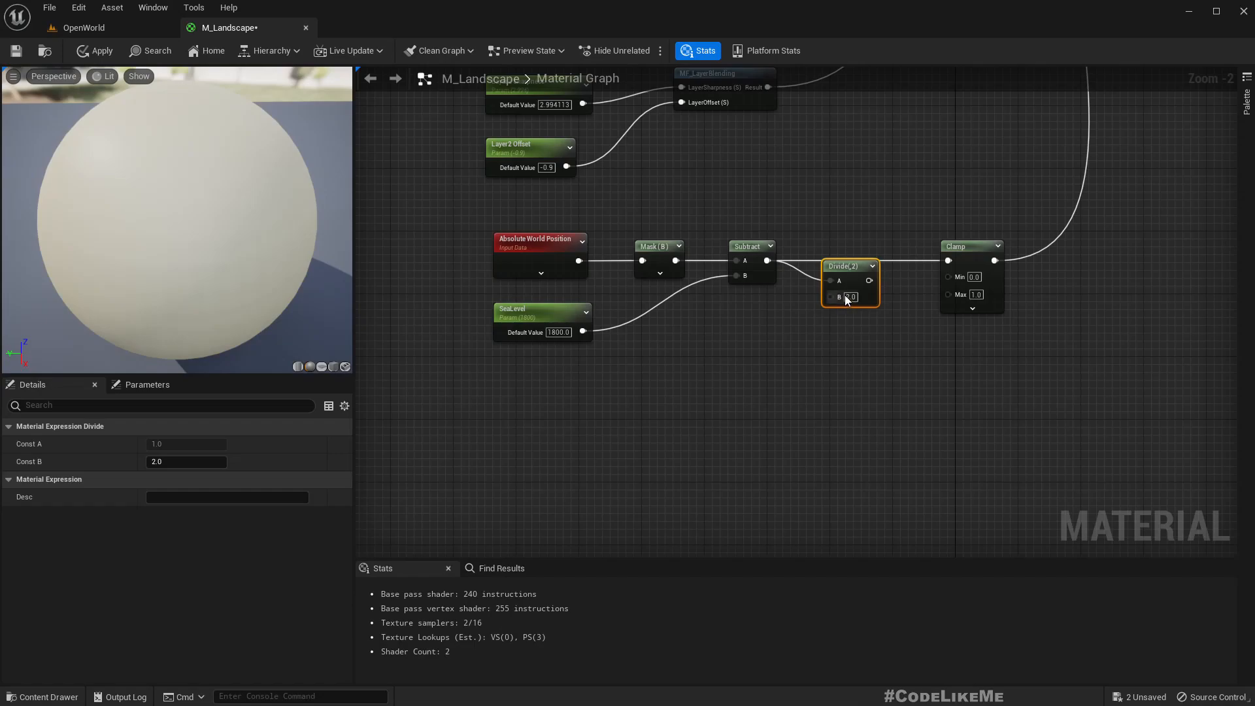
# Promote the Divide's B input to a parameter named BeachSize, place it below SeaLevel and set its default to 100.
pyautogui.rightClick(841, 292)
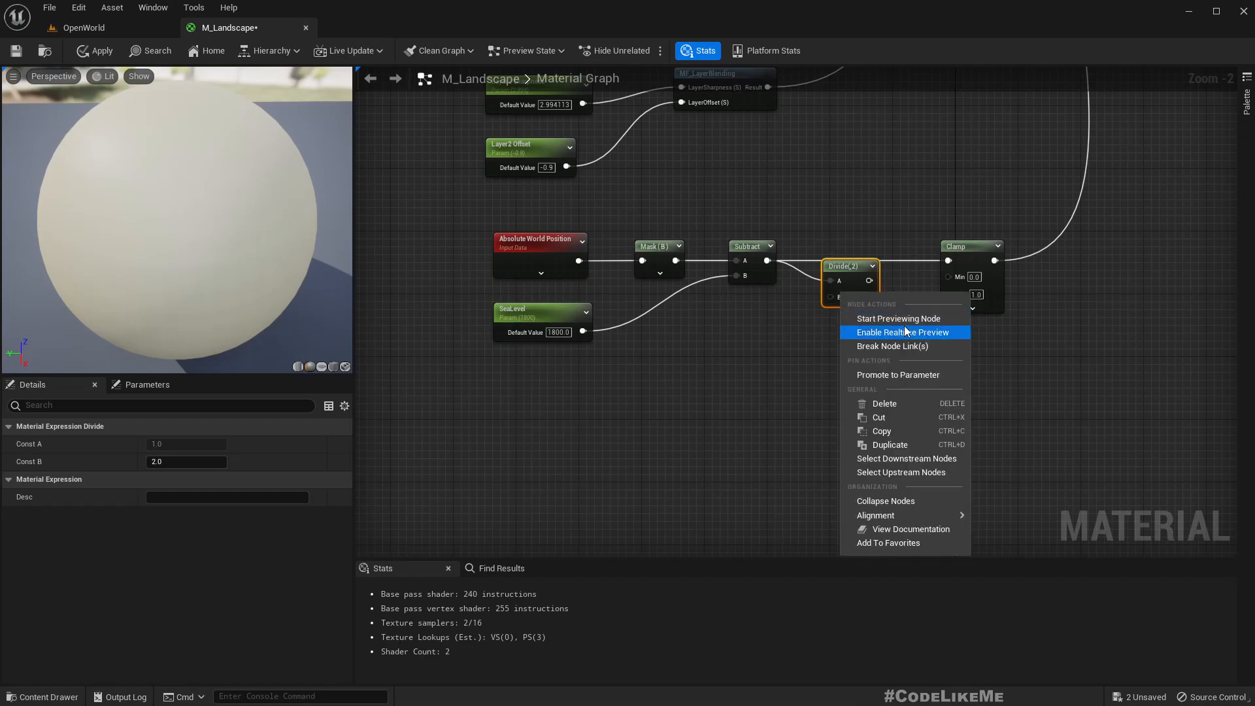
pyautogui.click(892, 376)
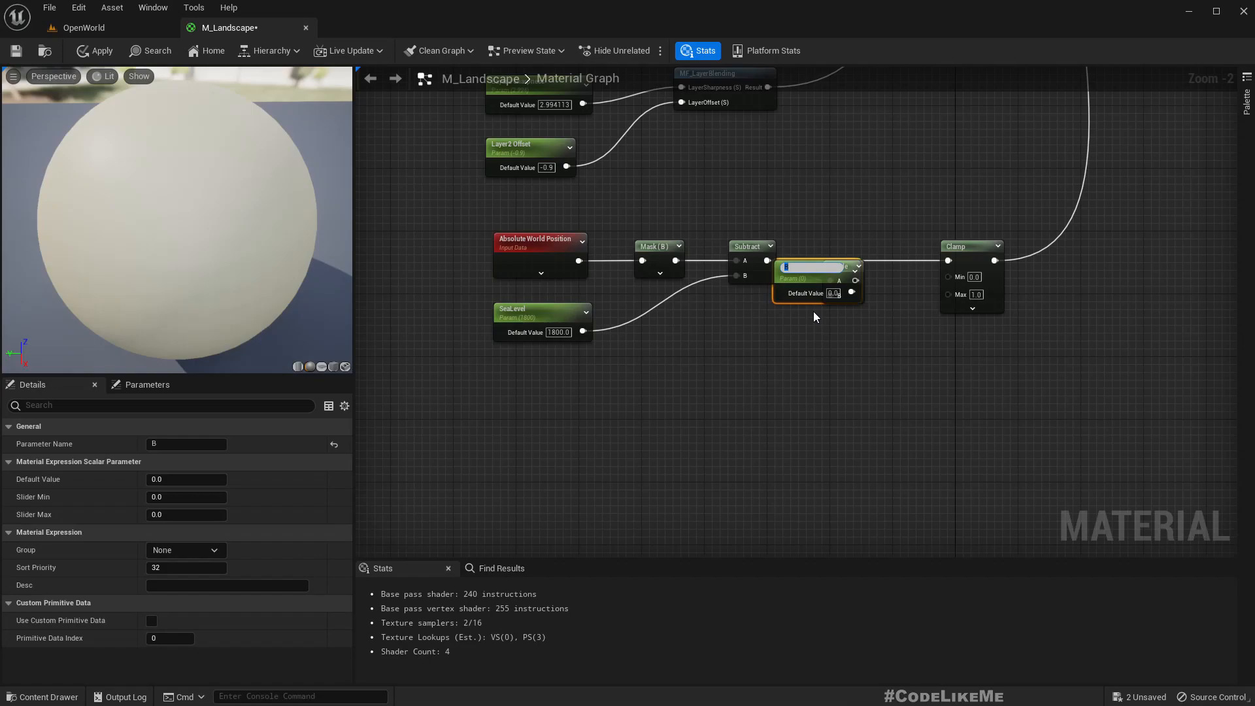
pyautogui.write('BeachSize')
pyautogui.press('Return')
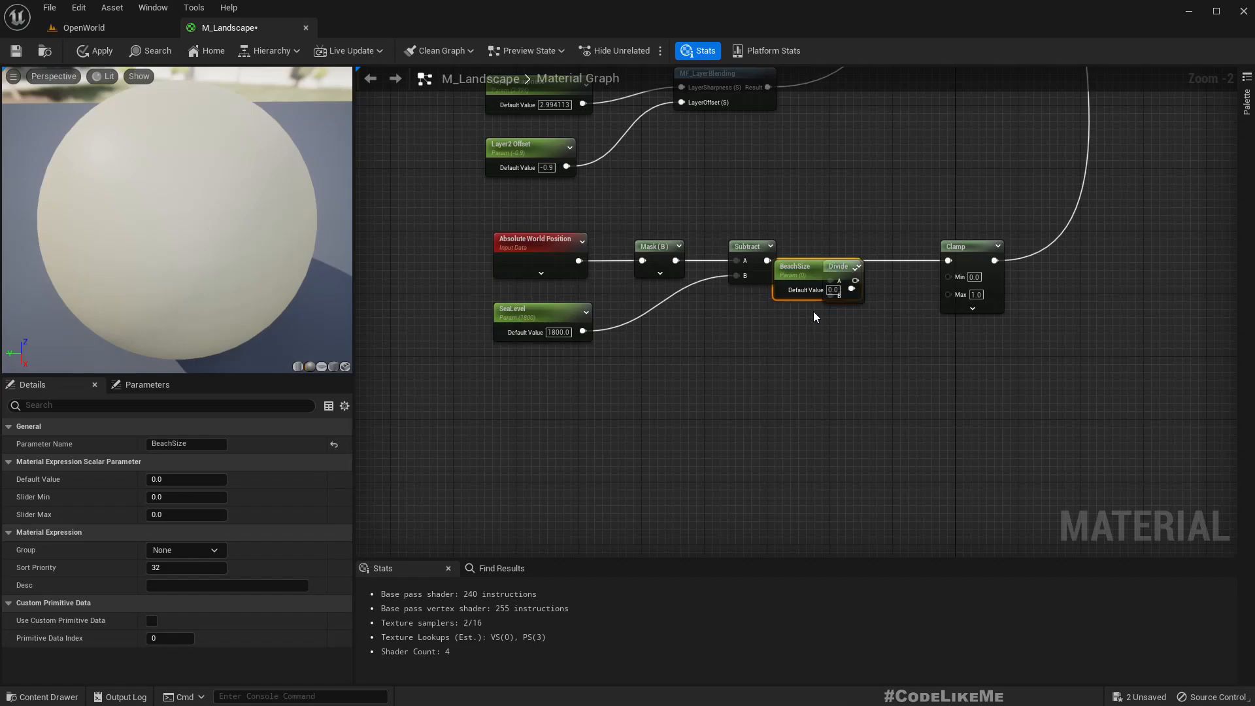
pyautogui.moveTo(799, 279); pyautogui.dragTo(520, 377)
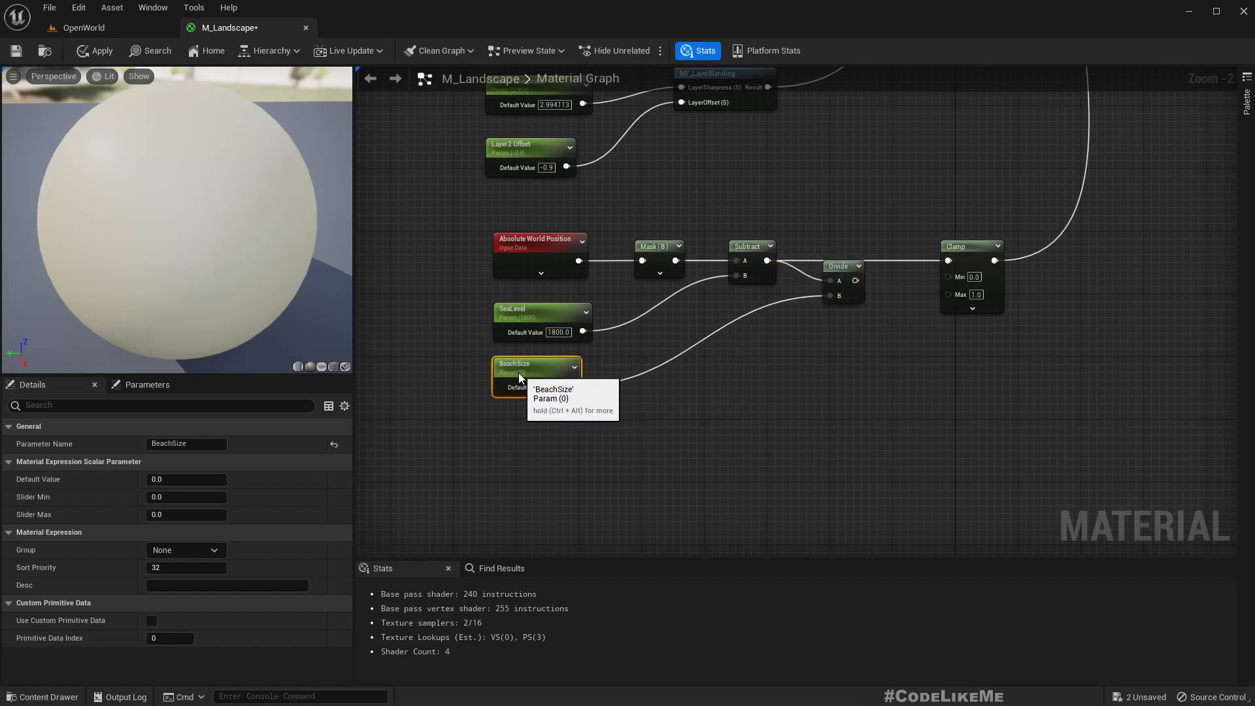
pyautogui.click(175, 480)
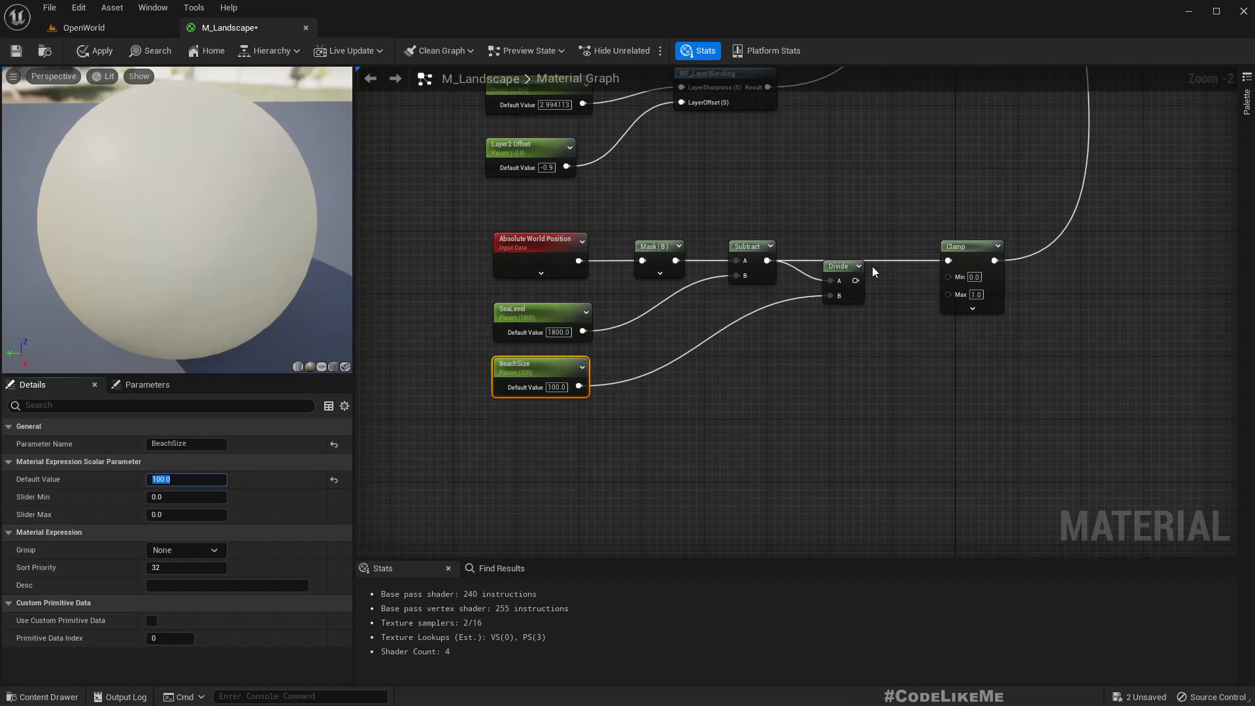
# Connect the Divide result to the Clamp's input and align the Divide node with the Subtract.
pyautogui.moveTo(856, 280); pyautogui.dragTo(950, 261)
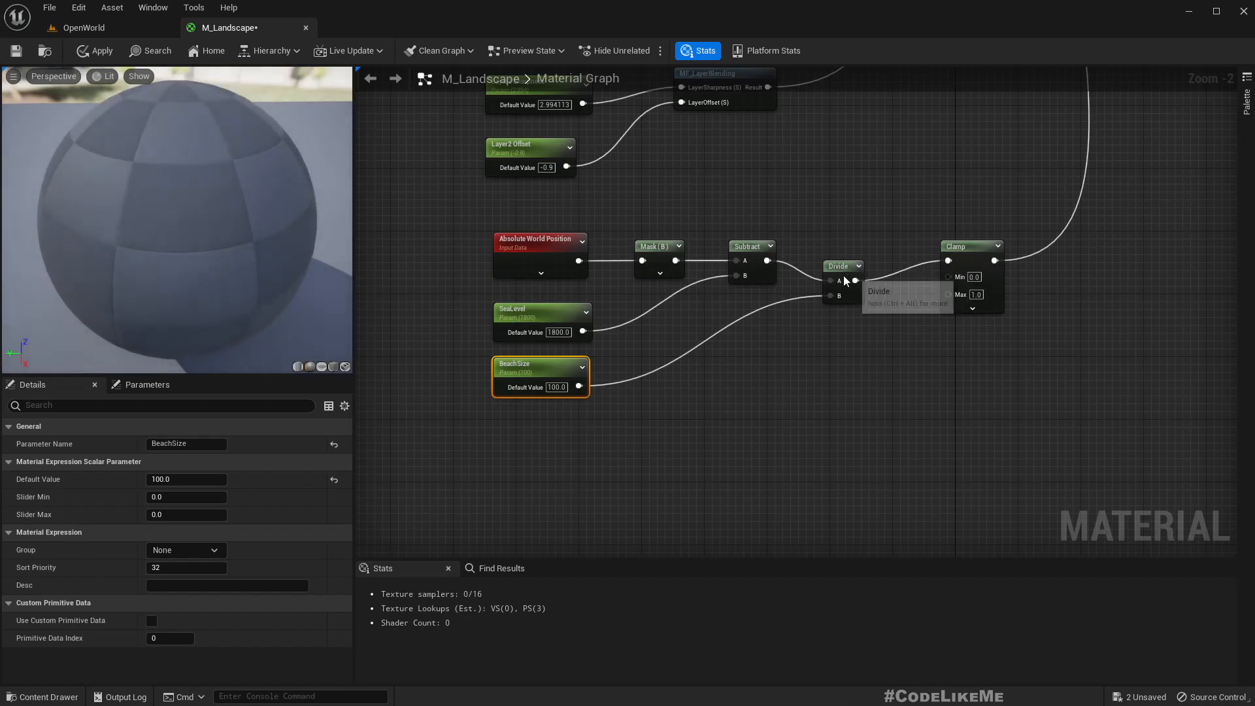
pyautogui.click(799, 210)
pyautogui.moveTo(842, 273); pyautogui.dragTo(842, 253)
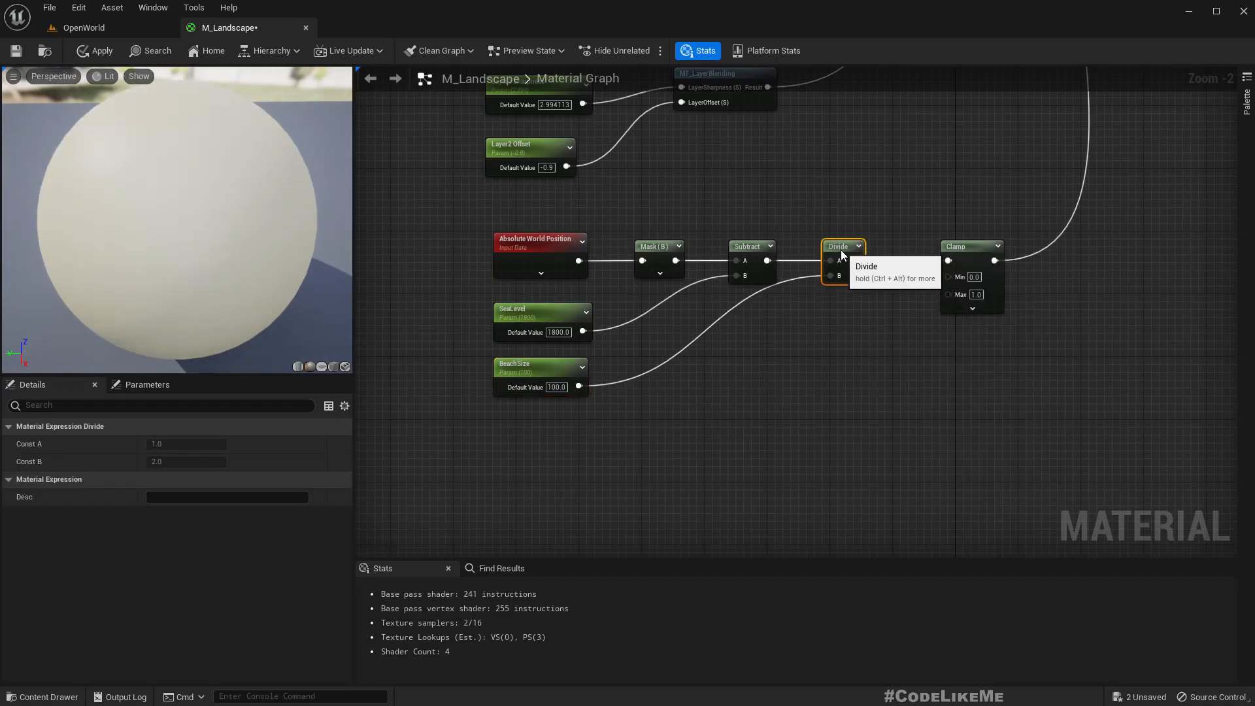
# Apply the BeachSize division and check the transition between beach and grass in the OpenWorld level.
pyautogui.click(85, 50)
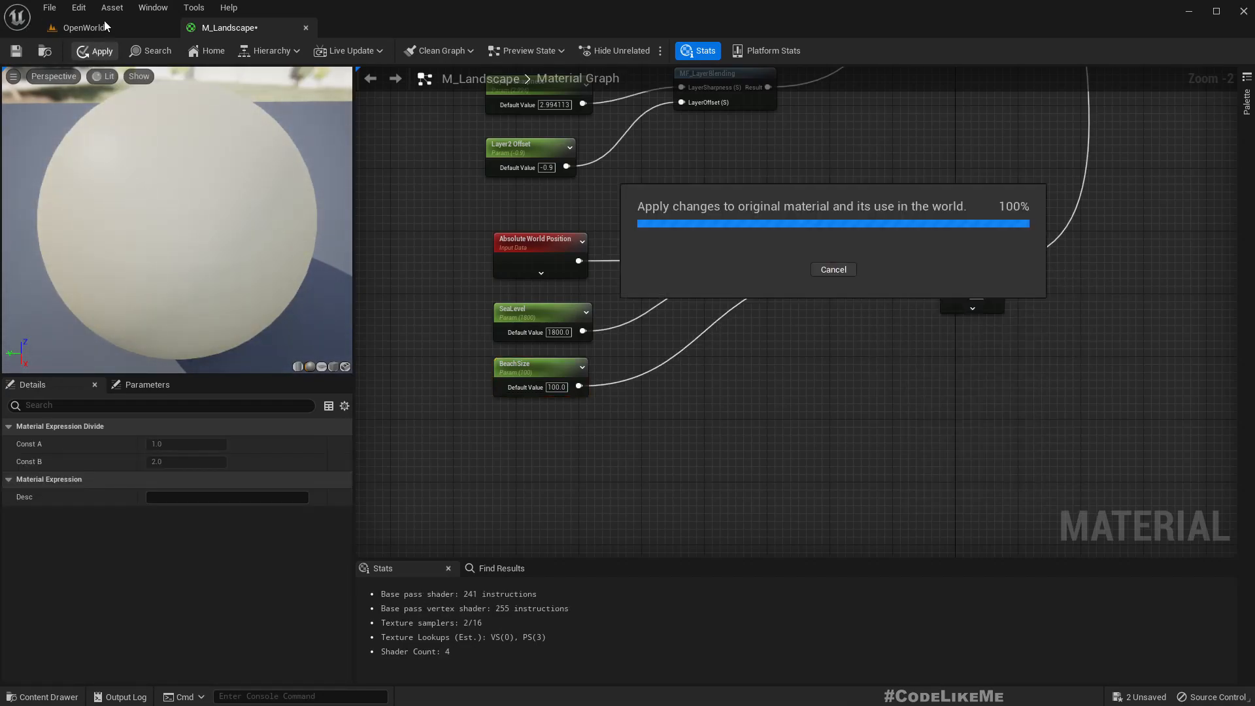
pyautogui.click(92, 28)
pyautogui.moveTo(543, 254); pyautogui.dragTo(613, 273, button='right')
pyautogui.press('w')
pyautogui.press('w')
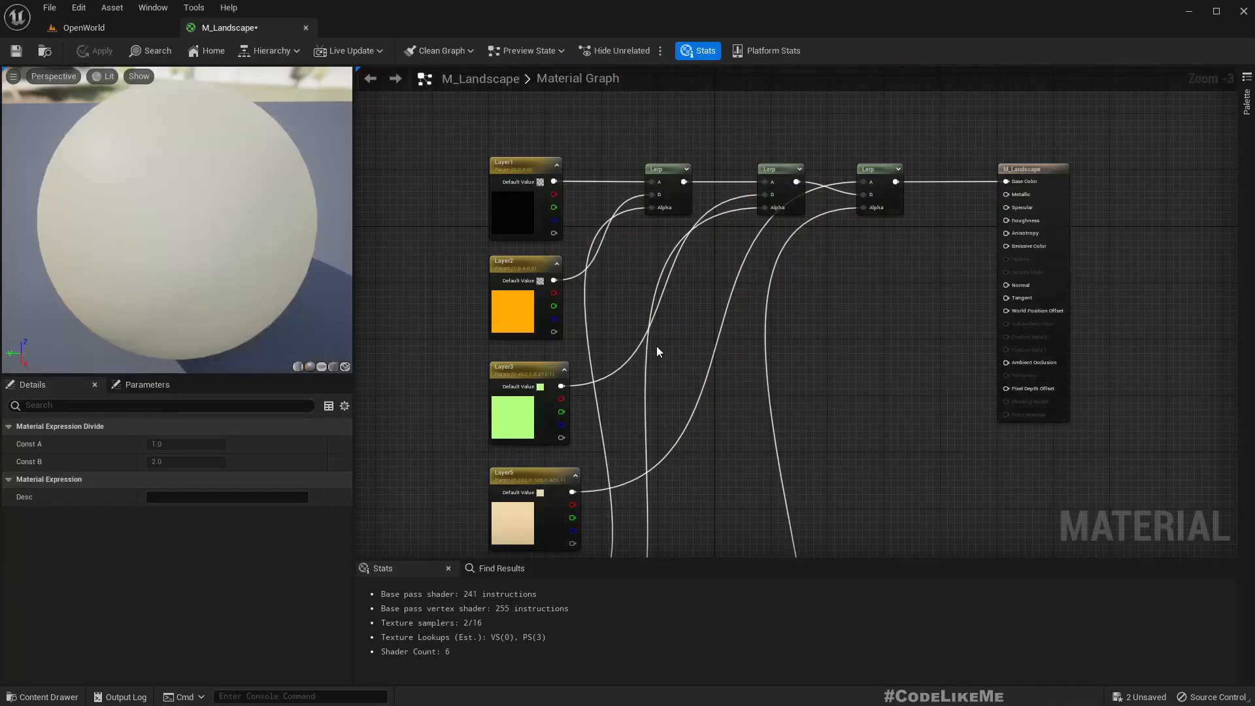
pyautogui.click(92, 26)
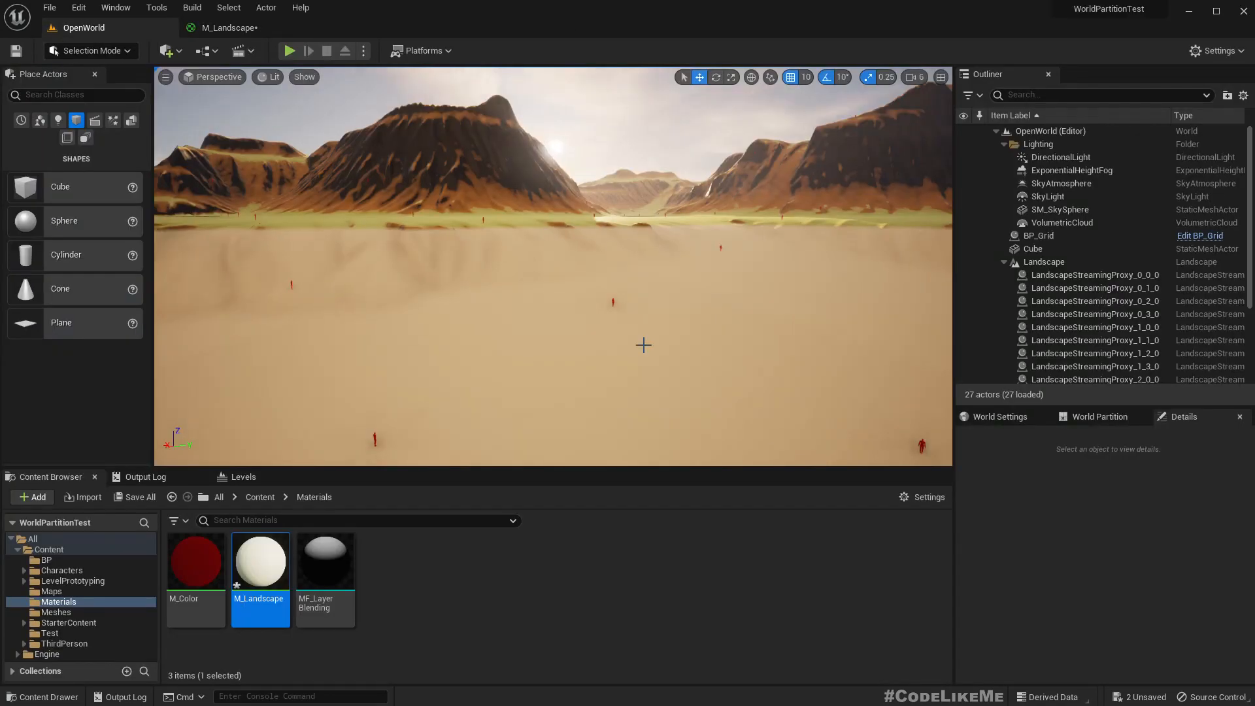
pyautogui.moveTo(644, 345)
pyautogui.mouseDown(button='right')
pyautogui.moveTo(627, 370)
pyautogui.moveTo(654, 333)
pyautogui.mouseUp(button='right')
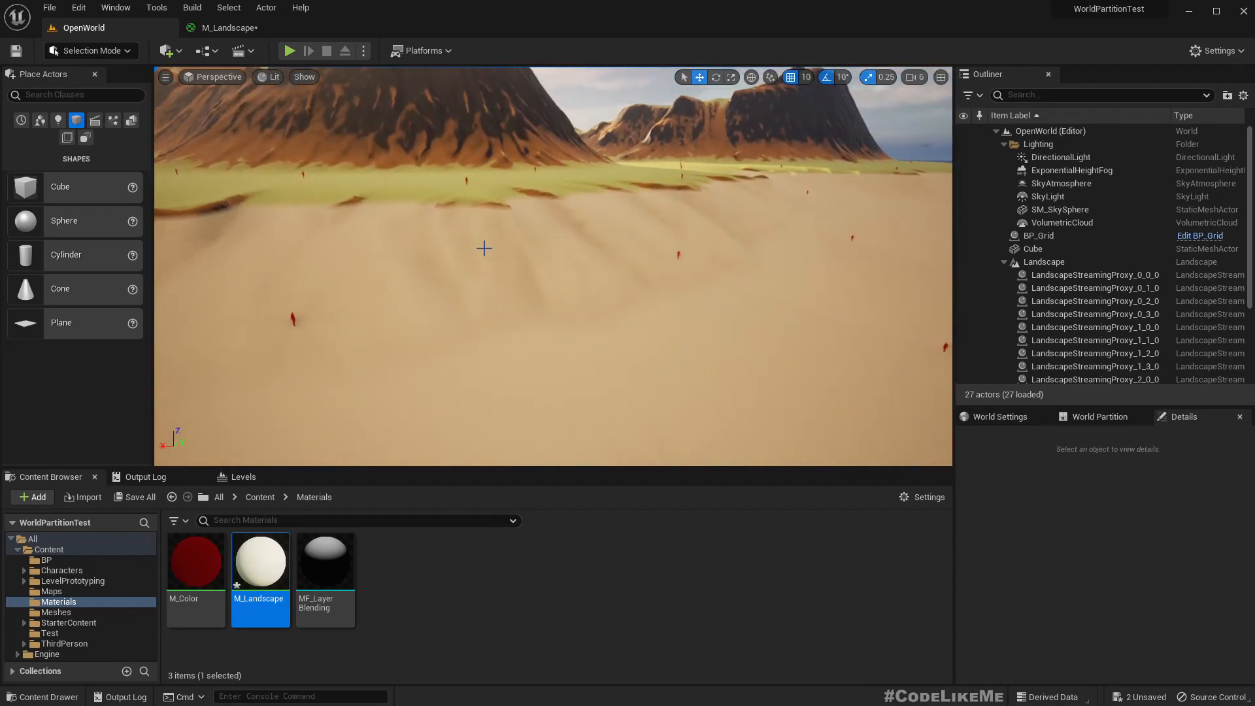
pyautogui.moveTo(340, 271); pyautogui.dragTo(454, 224, button='right')
pyautogui.moveTo(536, 320); pyautogui.dragTo(535, 291, button='right')
# In M_Landscape, move the third Lerp below the others and connect the second Lerp's result directly to Base Color.
pyautogui.click(232, 29)
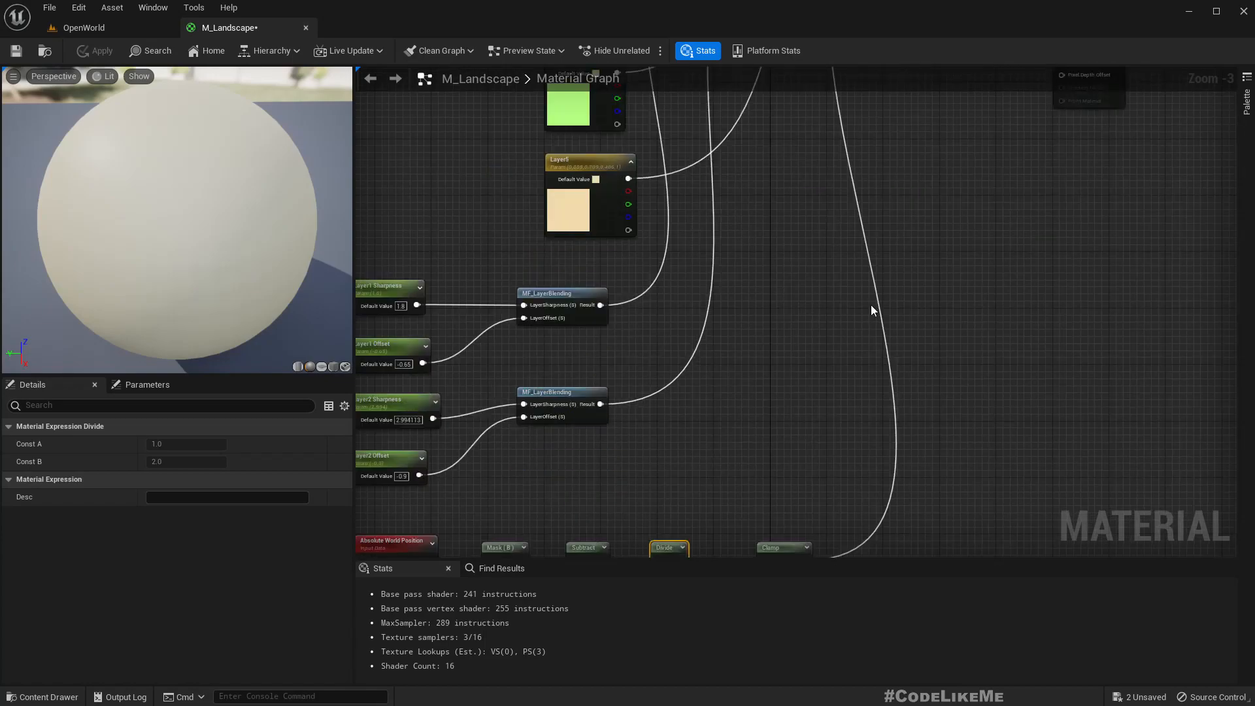
pyautogui.moveTo(1008, 133); pyautogui.dragTo(847, 471, button='right')
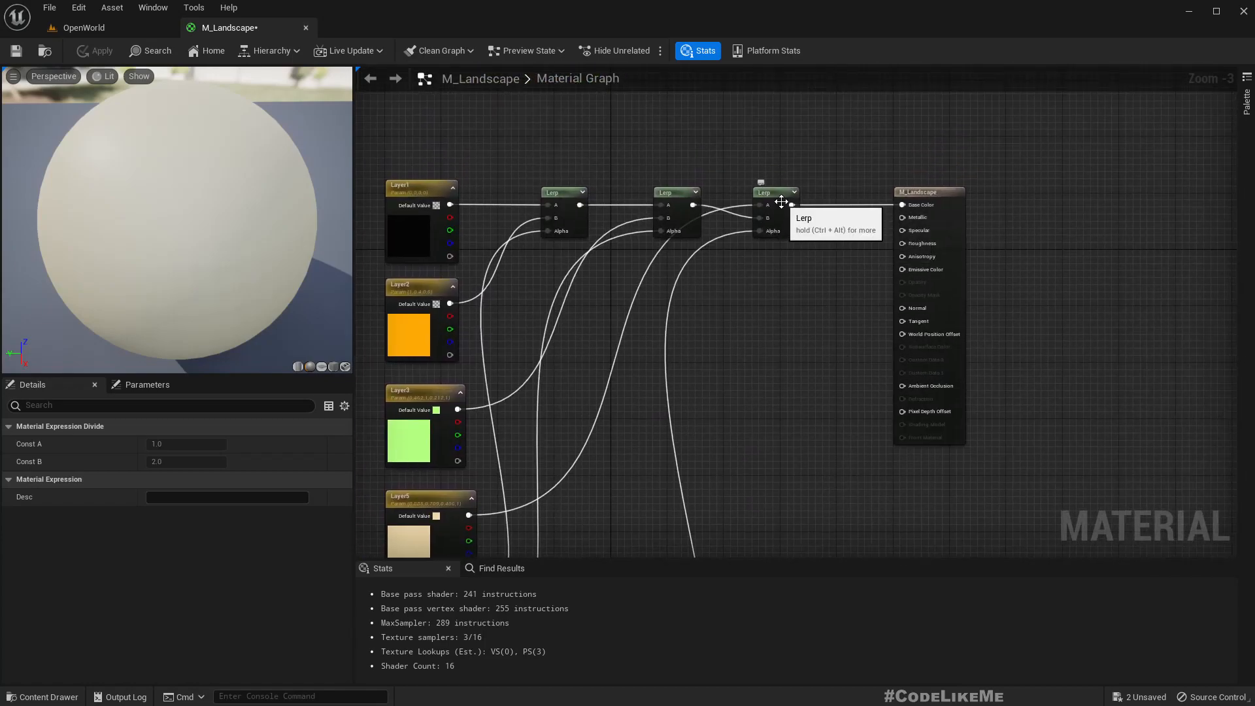
pyautogui.moveTo(781, 202); pyautogui.dragTo(774, 294)
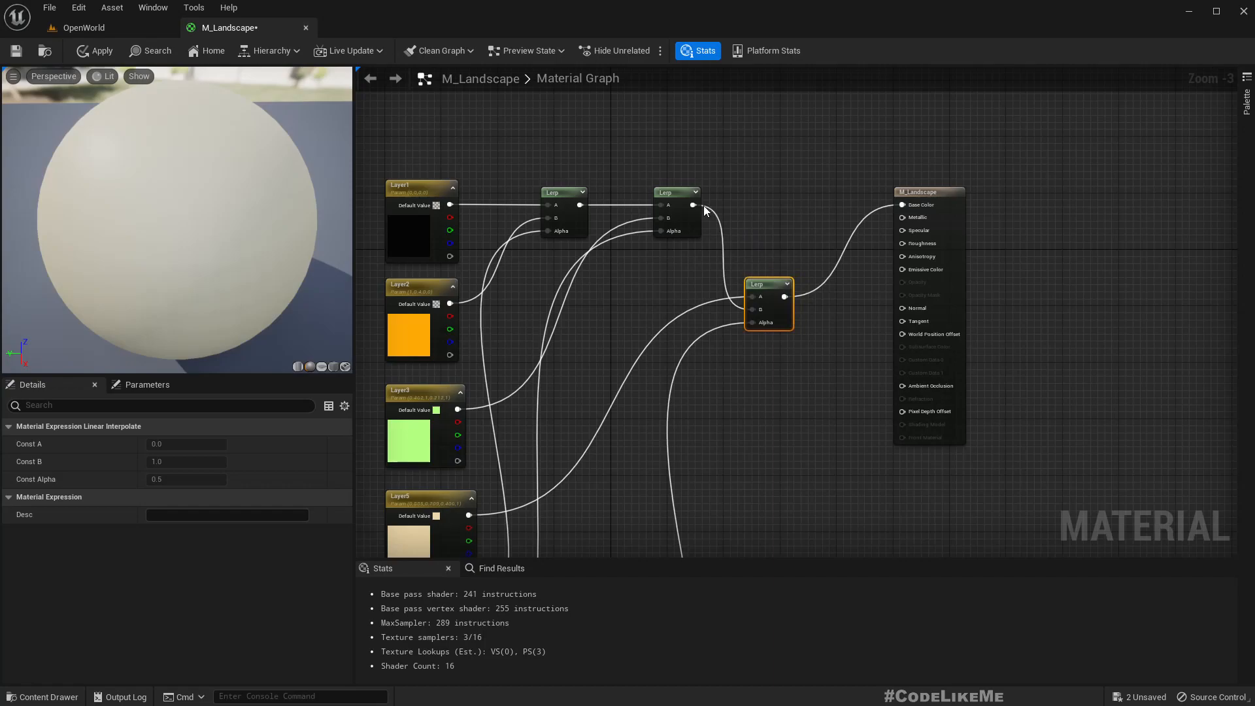
pyautogui.moveTo(693, 205); pyautogui.dragTo(713, 201)
pyautogui.moveTo(880, 201); pyautogui.dragTo(901, 202)
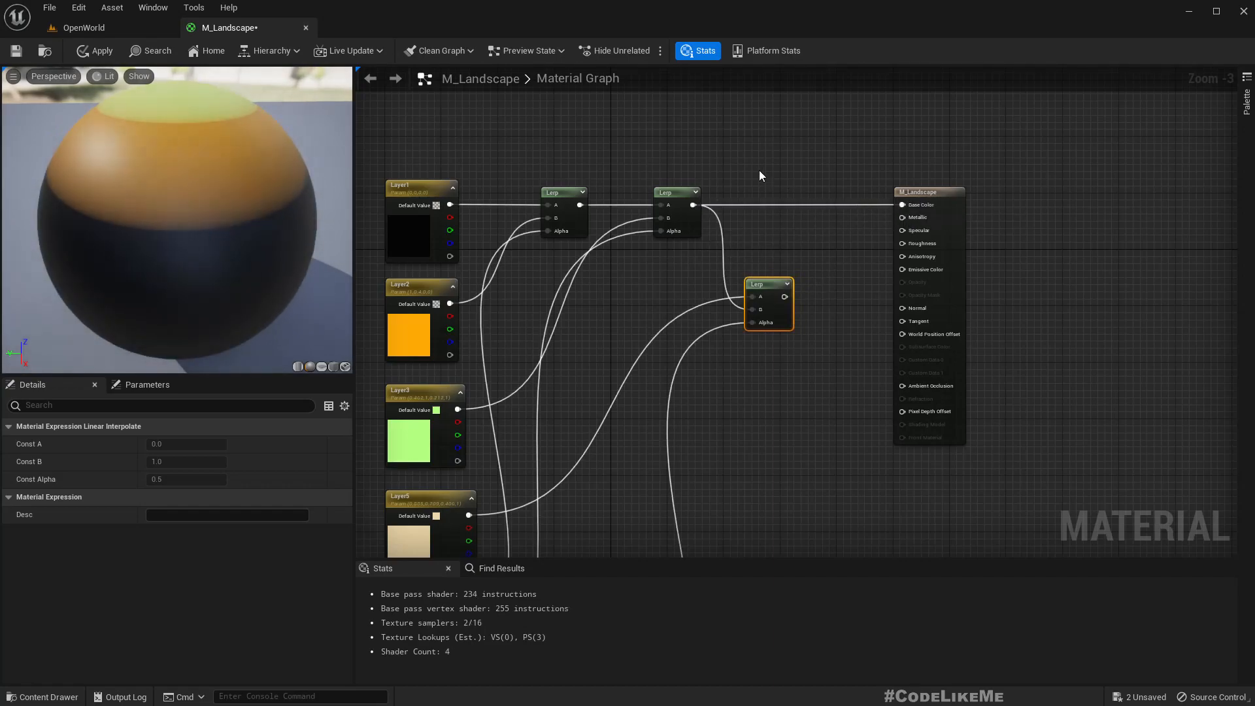
# Move the second Lerp closer to the M_Landscape output node to make room in front of it.
pyautogui.moveTo(645, 142); pyautogui.dragTo(933, 208)
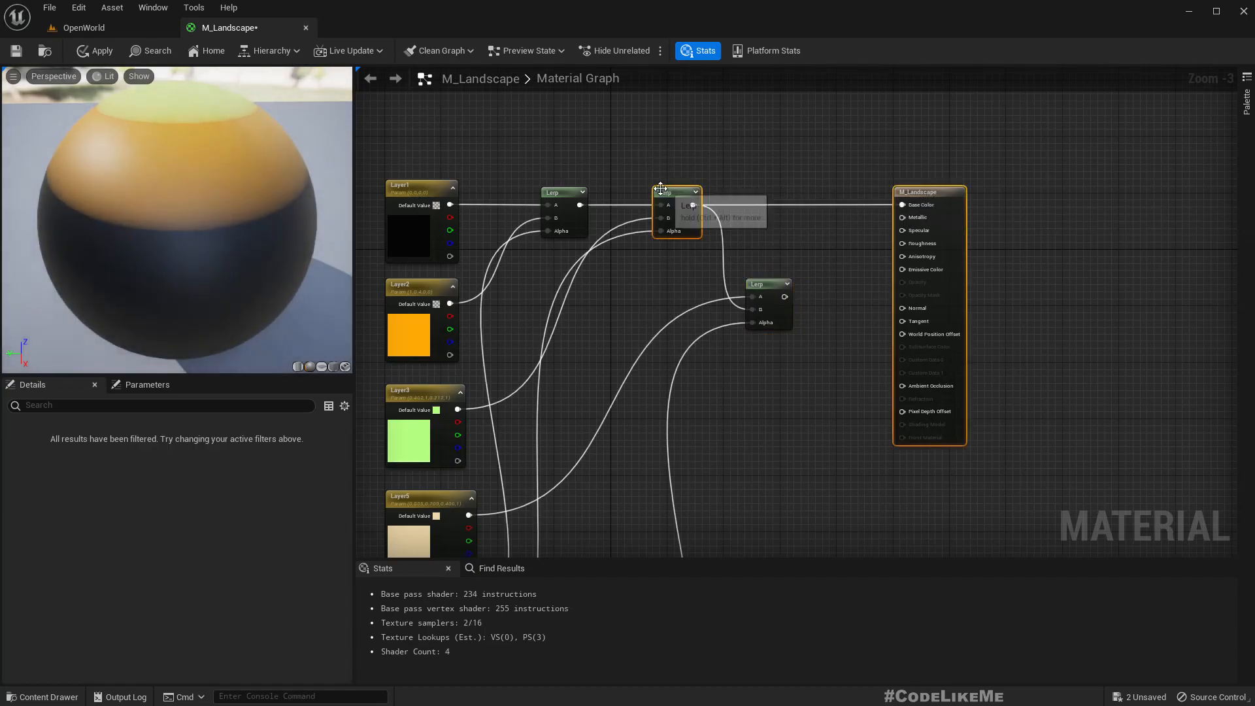
pyautogui.click(769, 229)
pyautogui.moveTo(677, 196); pyautogui.dragTo(782, 196)
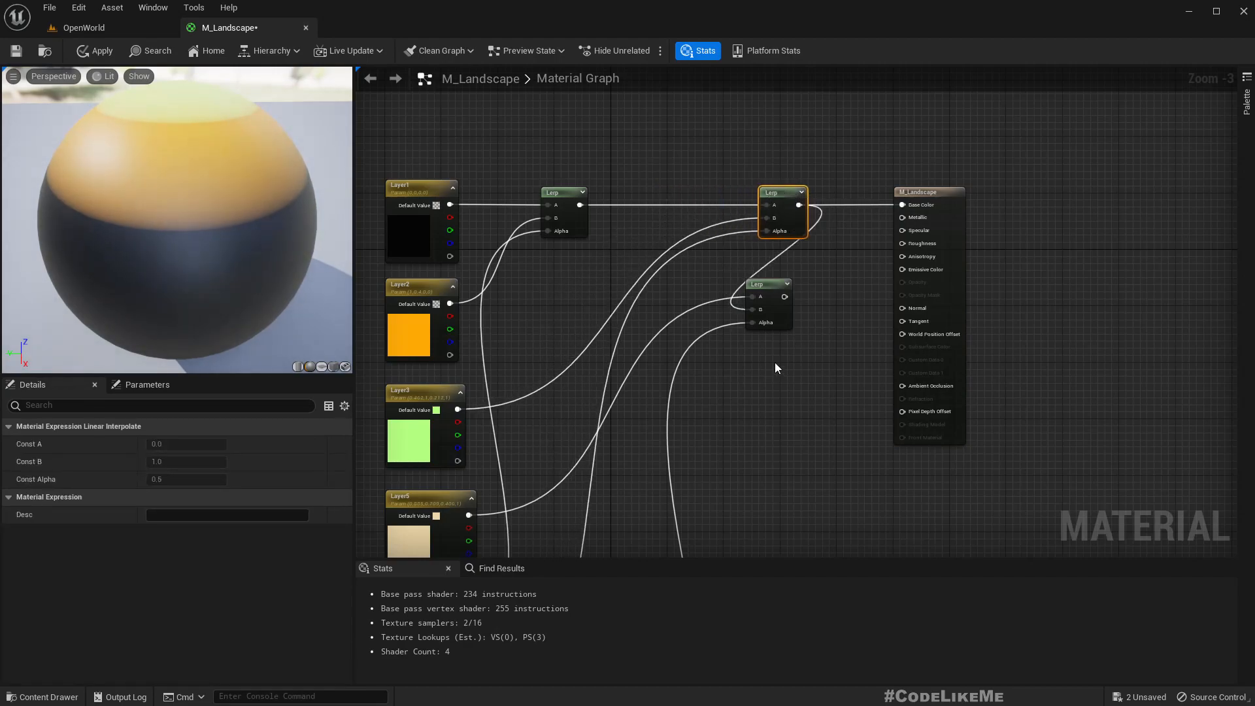
# Feed Layer3 into the B input of the Layer5 Lerp and place that Lerp between the layers and the final Lerp.
pyautogui.moveTo(775, 363); pyautogui.dragTo(834, 236, button='right')
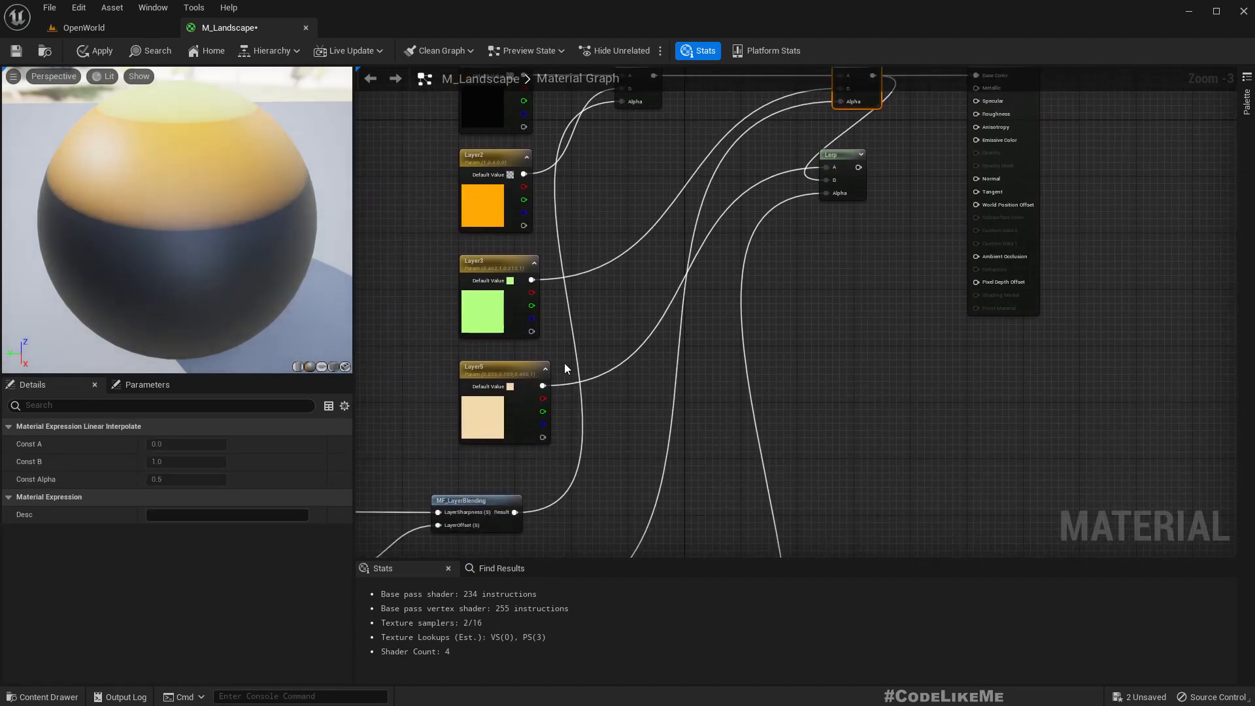
pyautogui.moveTo(586, 292); pyautogui.dragTo(546, 364, button='right')
pyautogui.moveTo(492, 352); pyautogui.dragTo(693, 234)
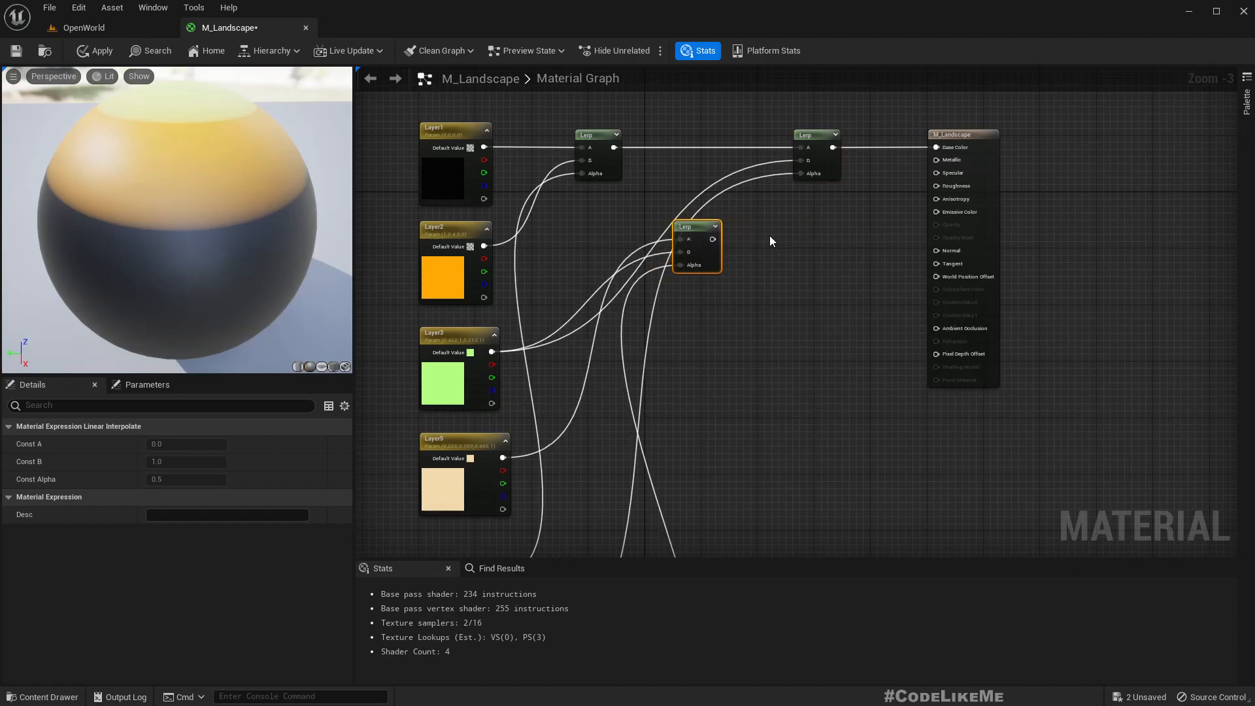
pyautogui.moveTo(770, 235); pyautogui.dragTo(746, 306, button='right')
pyautogui.moveTo(656, 386); pyautogui.dragTo(667, 354, button='right')
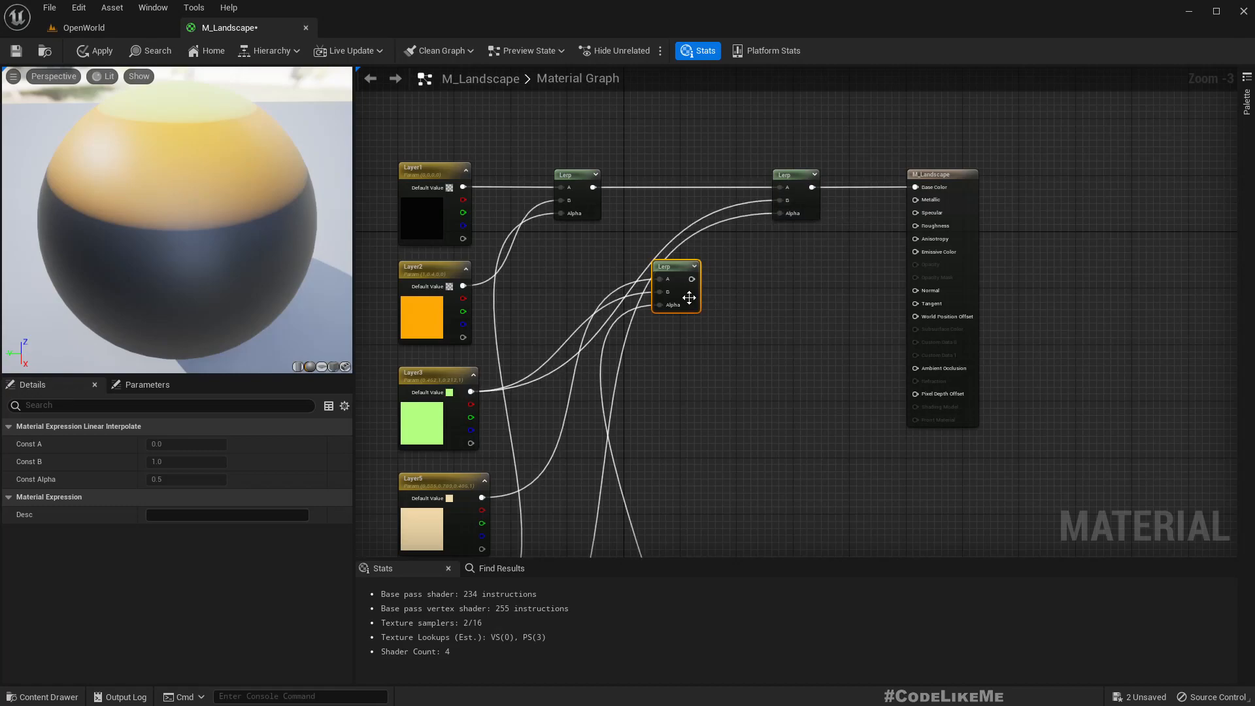
# Connect the Layer5 Lerp's result to the final Lerp's B input and place the node beside Layer3.
pyautogui.moveTo(692, 280); pyautogui.dragTo(786, 204)
pyautogui.moveTo(692, 280); pyautogui.dragTo(671, 378)
pyautogui.click(590, 262)
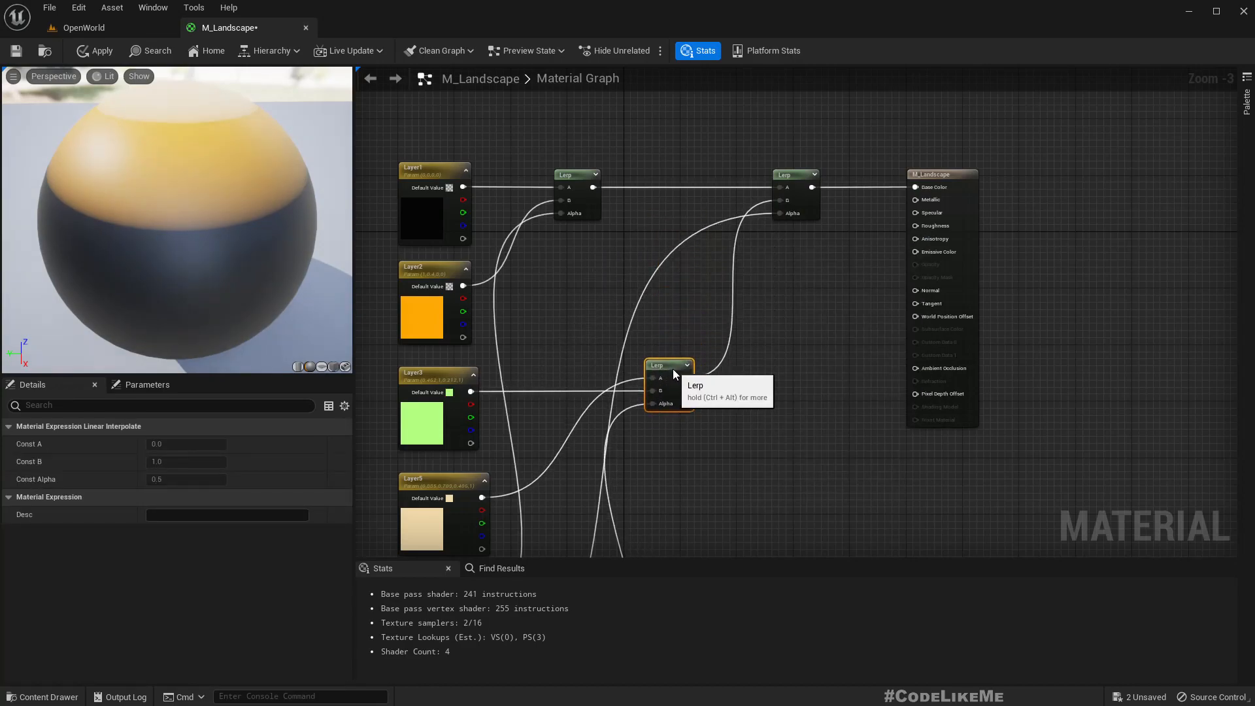
# Apply the rewired M_Landscape material and switch to the OpenWorld level.
pyautogui.moveTo(673, 368); pyautogui.dragTo(685, 183, button='right')
pyautogui.scroll(-1, 711, 291)
pyautogui.scroll(-1, 641, 308)
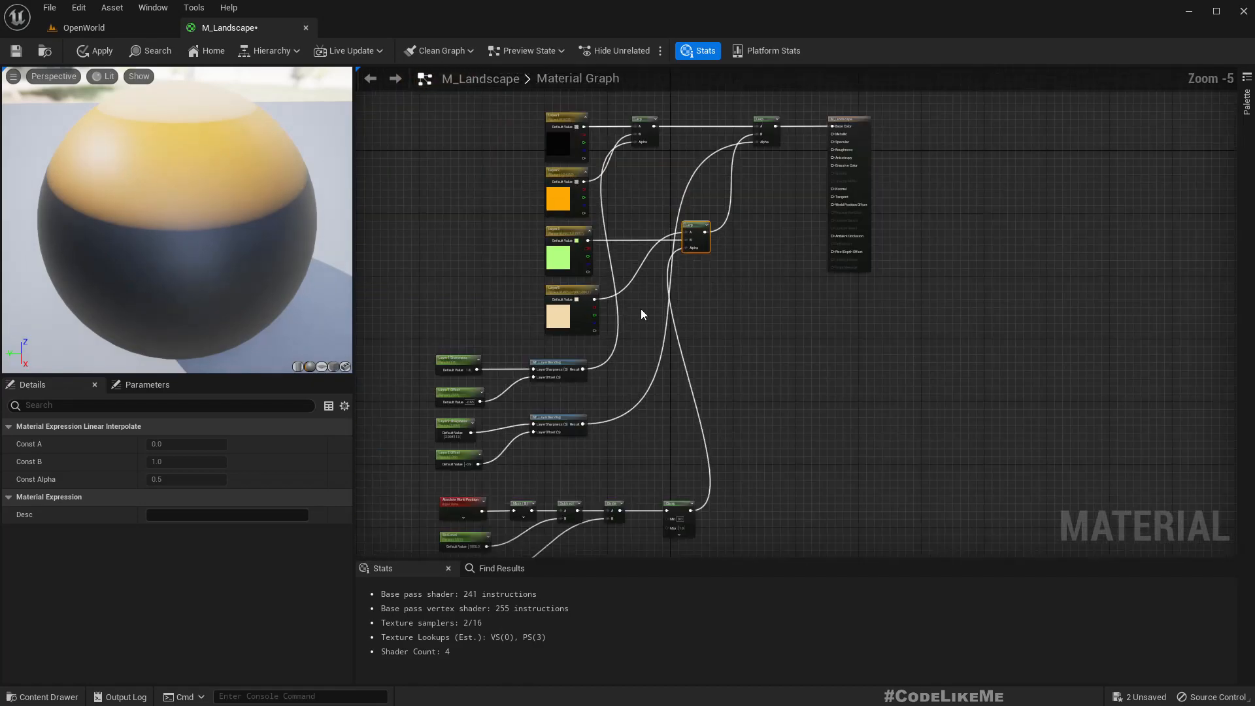
pyautogui.click(91, 52)
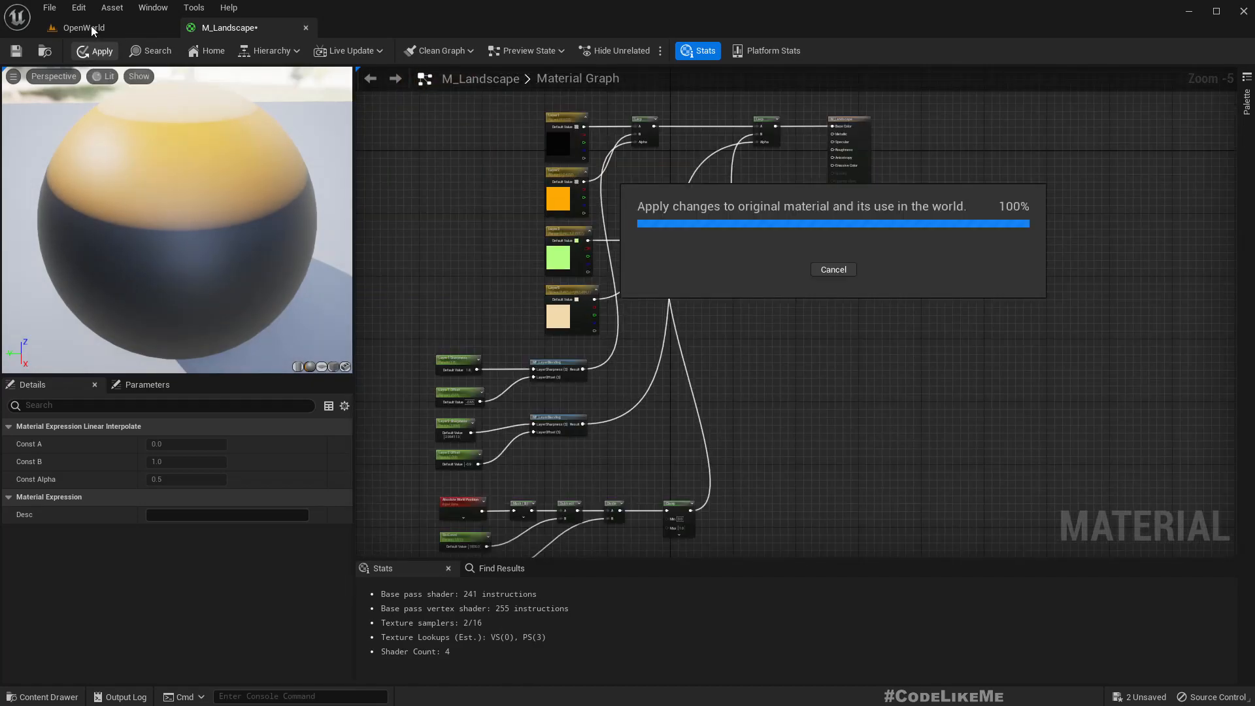
pyautogui.click(91, 28)
# Examine the sand, grass and slope colours across the OpenWorld landscape from near and far.
pyautogui.moveTo(592, 277); pyautogui.dragTo(654, 272, button='right')
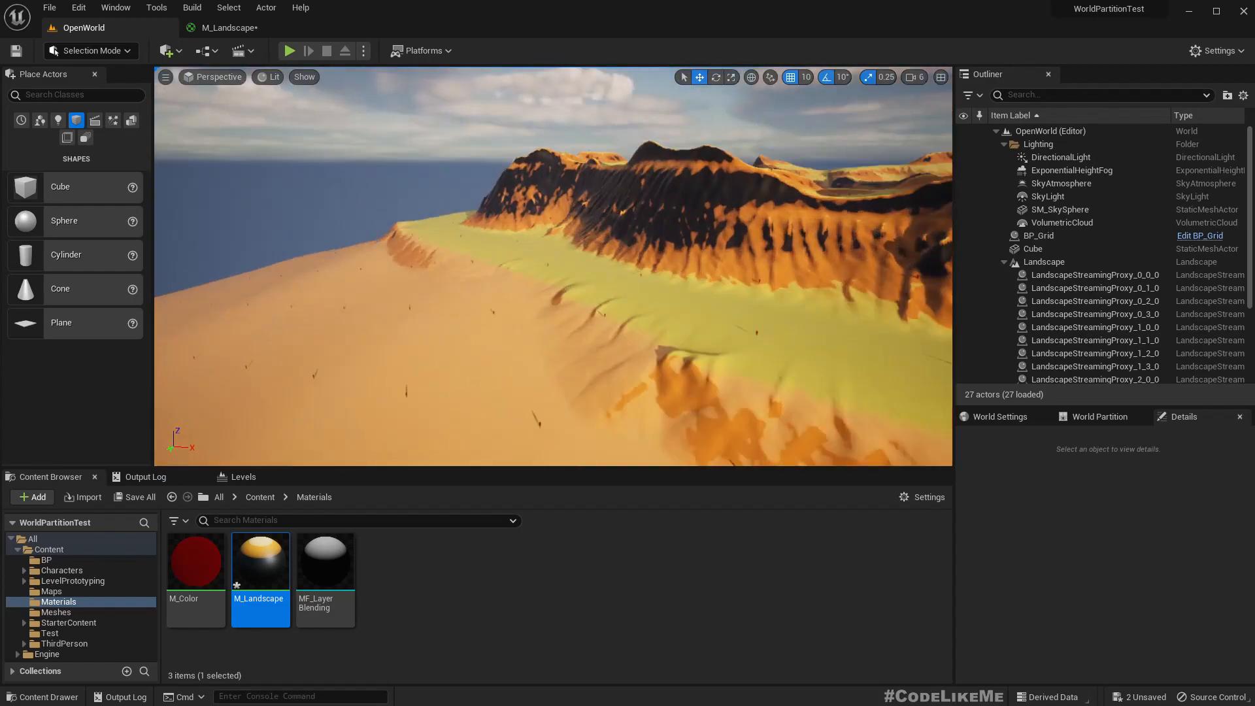
pyautogui.moveTo(654, 272); pyautogui.dragTo(680, 271, button='right')
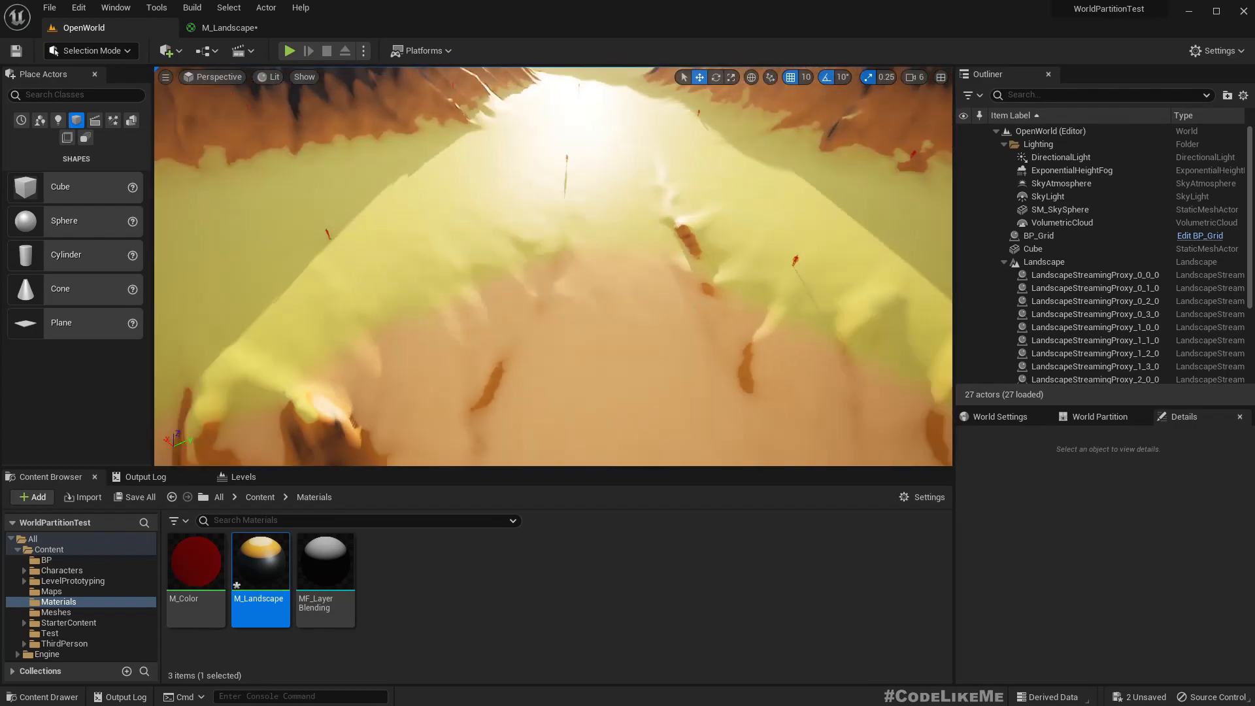
pyautogui.moveTo(680, 271); pyautogui.dragTo(693, 270, button='right')
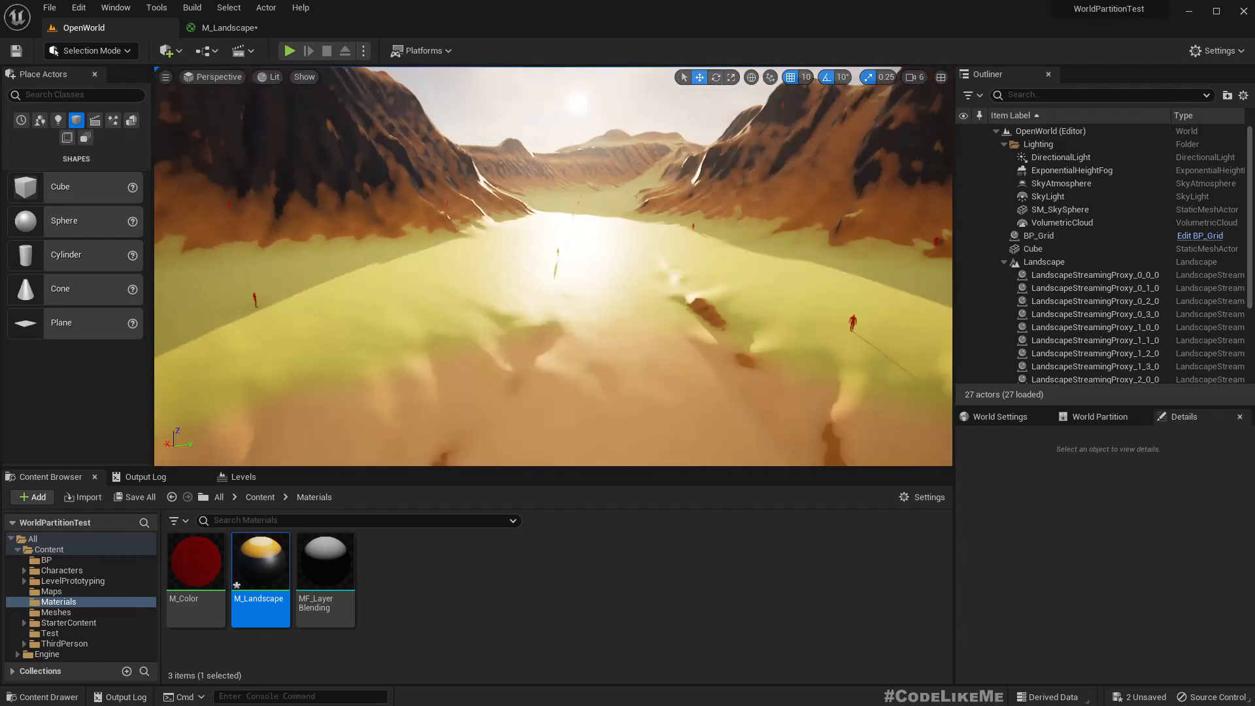
pyautogui.moveTo(680, 271); pyautogui.dragTo(690, 270, button='right')
pyautogui.press('s')
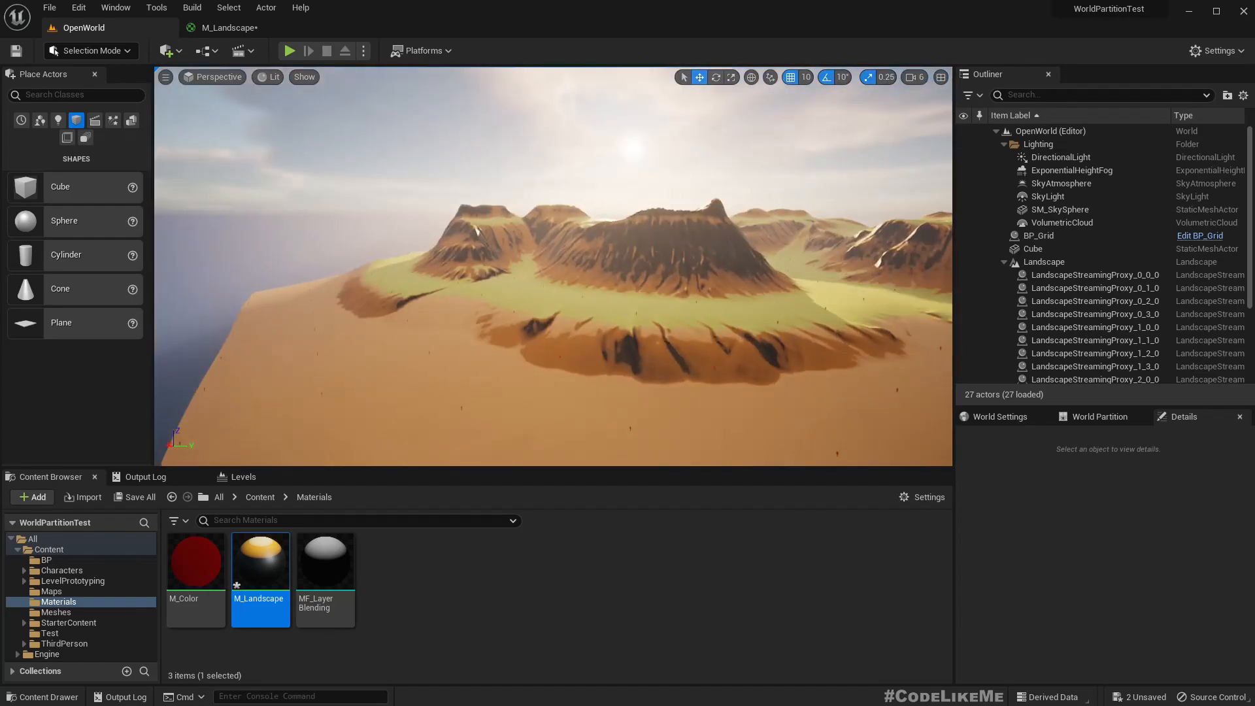
pyautogui.moveTo(693, 315); pyautogui.dragTo(691, 314, button='right')
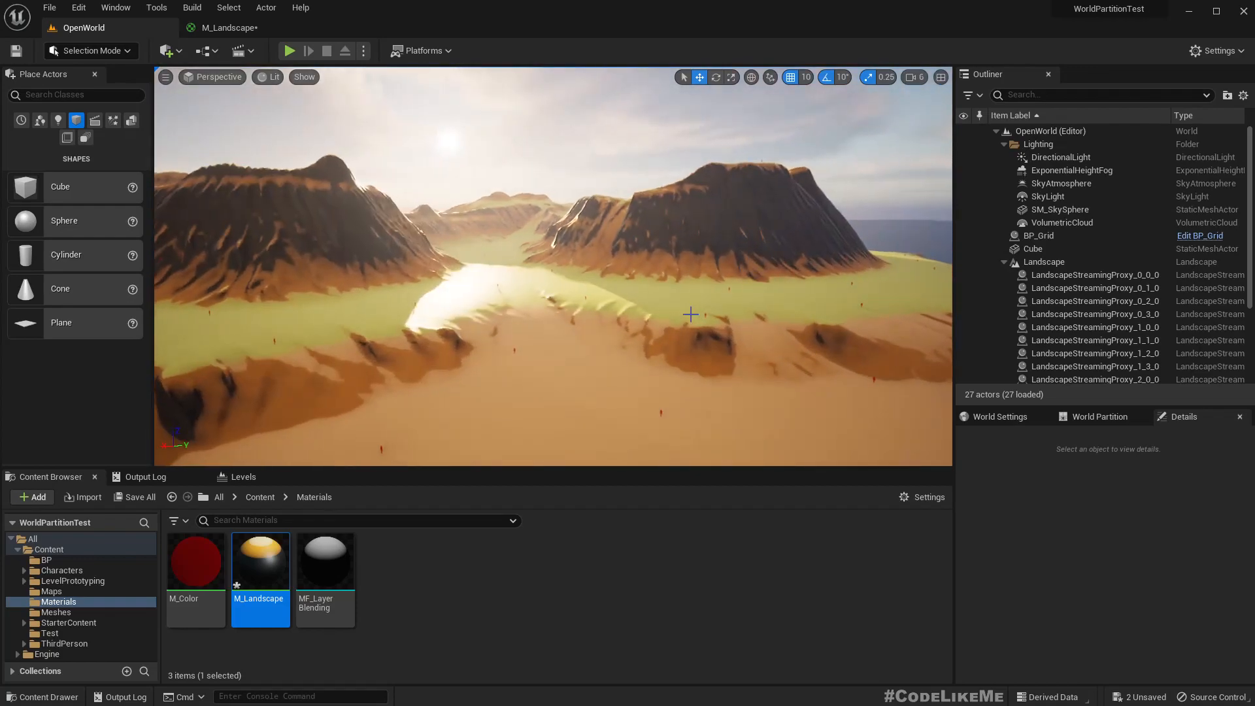
pyautogui.moveTo(440, 356); pyautogui.dragTo(454, 396, button='right')
pyautogui.moveTo(409, 279); pyautogui.dragTo(414, 249, button='right')
pyautogui.moveTo(597, 366); pyautogui.dragTo(598, 369, button='right')
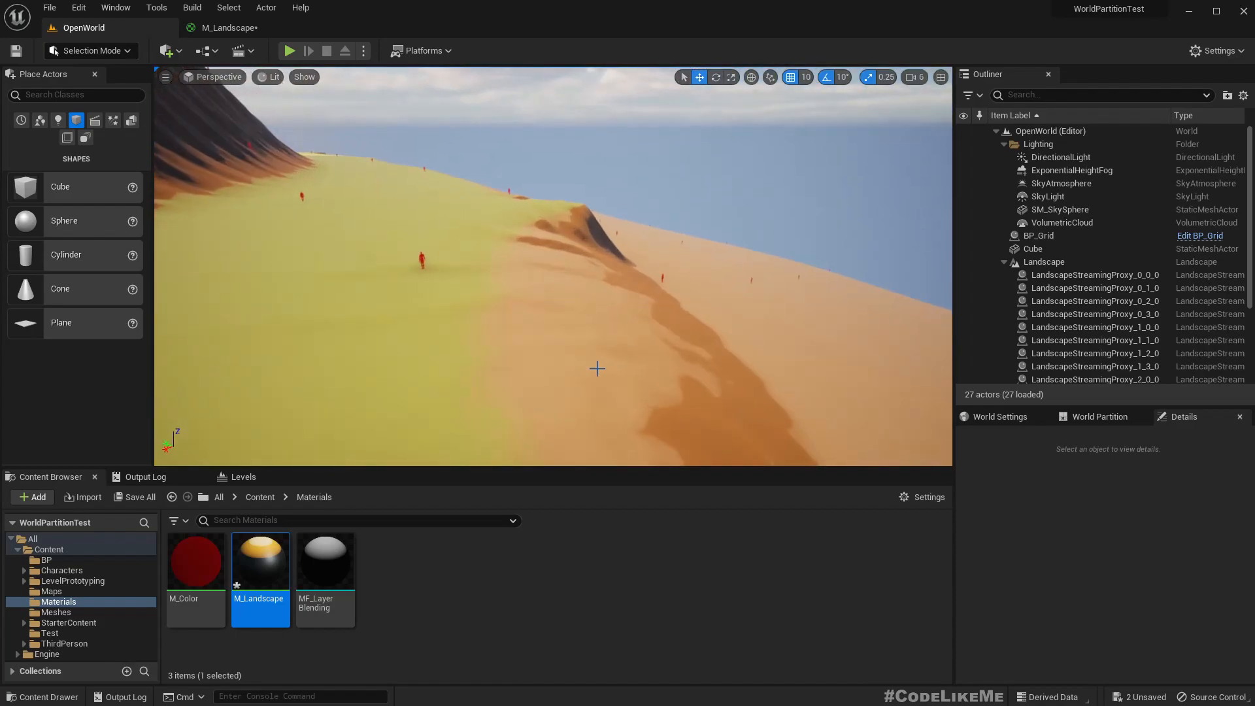
pyautogui.moveTo(553, 267); pyautogui.dragTo(370, 281, button='right')
pyautogui.moveTo(544, 379)
pyautogui.mouseDown(button='right')
pyautogui.moveTo(545, 363)
pyautogui.moveTo(544, 378)
pyautogui.mouseUp(button='right')
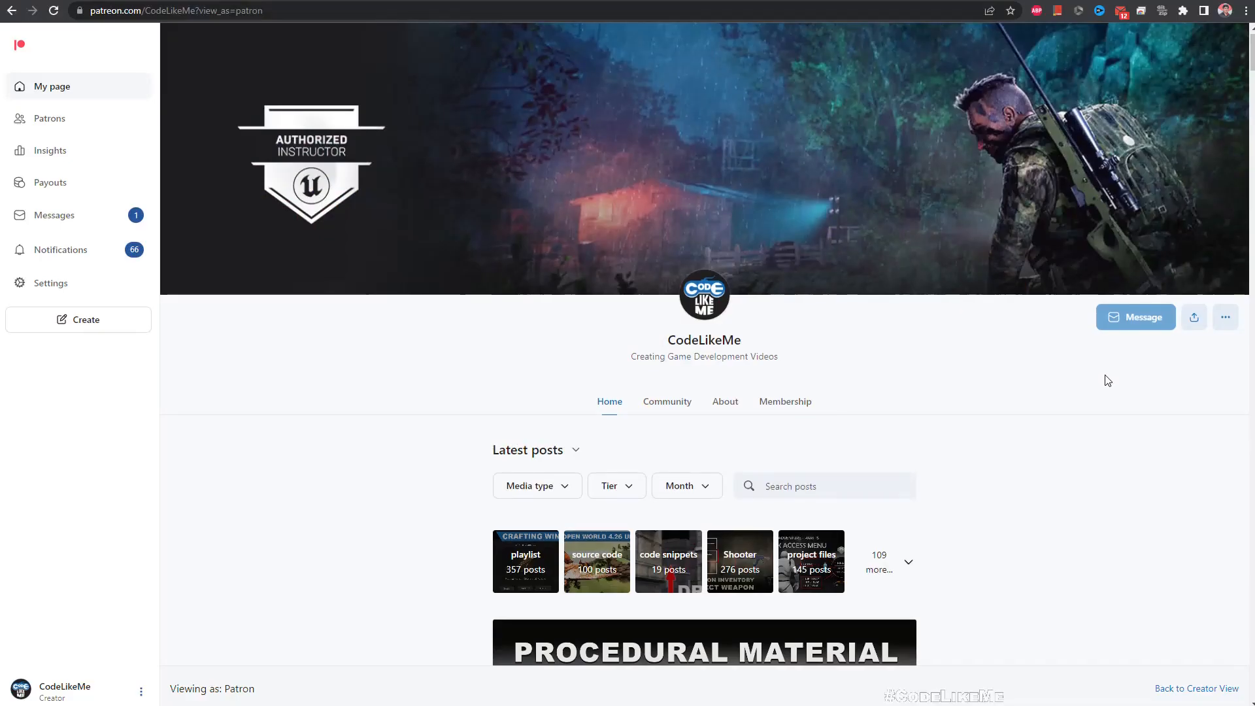
# Switch to the CodeLikeMe Patreon page in the browser and look through its latest posts.
pyautogui.scroll(-10, 1105, 379)
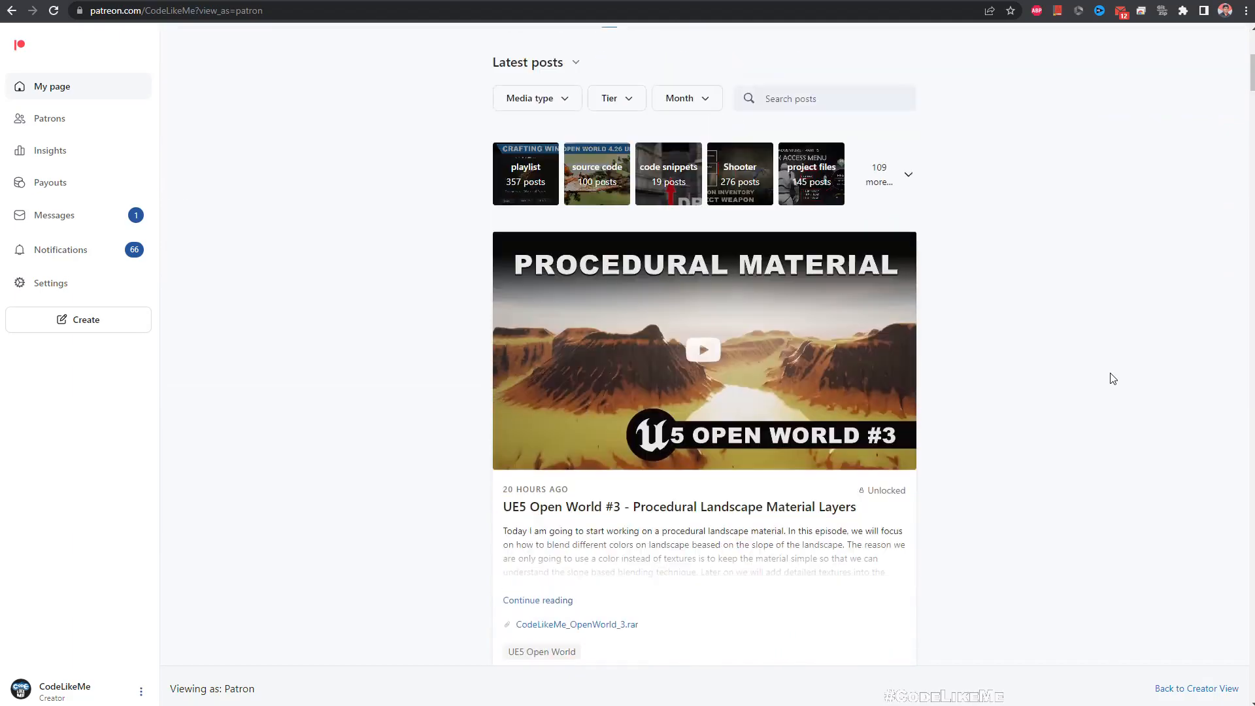
pyautogui.scroll(-15, 1113, 379)
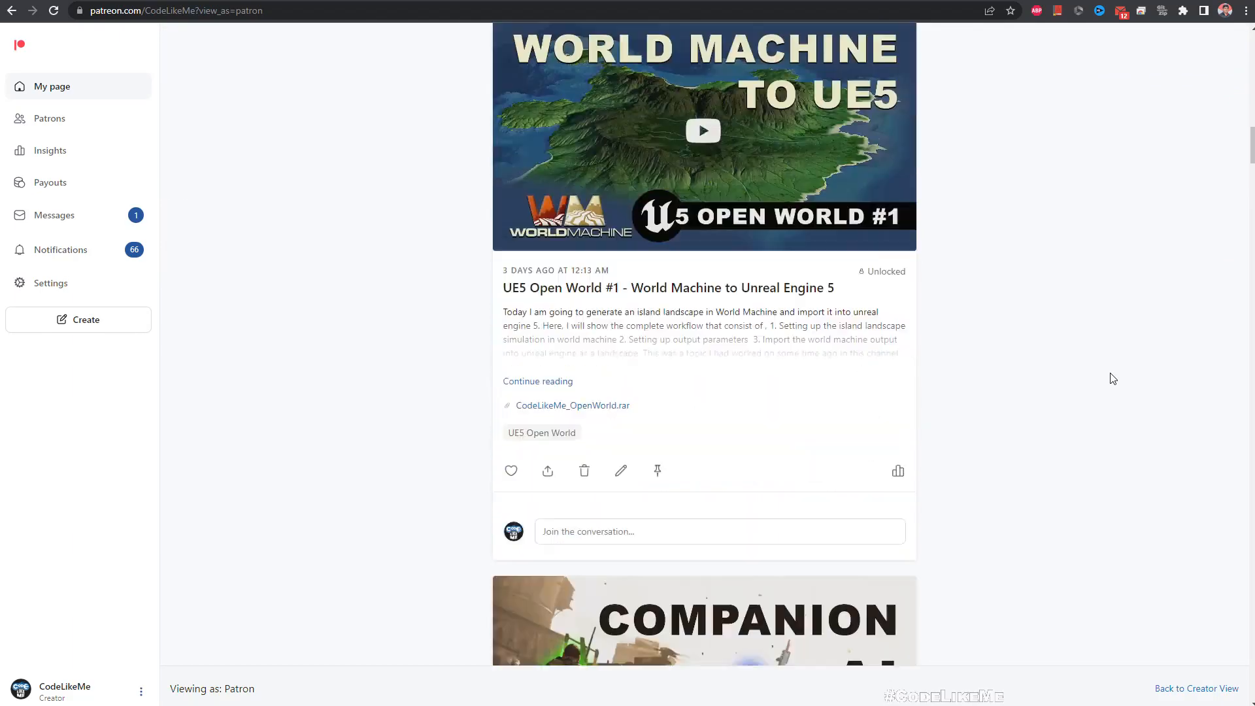
# Browse the older CodeLikeMe posts on the Patreon page, going back to the early December project tutorials.
pyautogui.scroll(-13, 1113, 380)
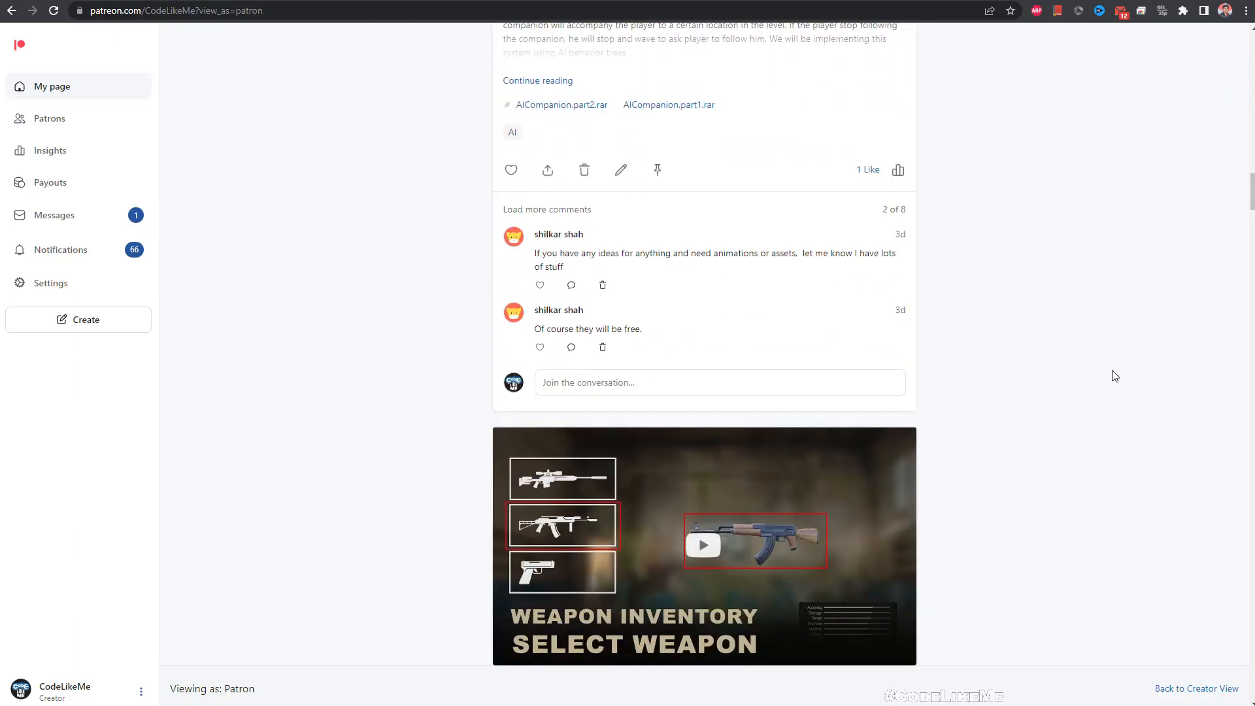
pyautogui.scroll(-9, 1115, 376)
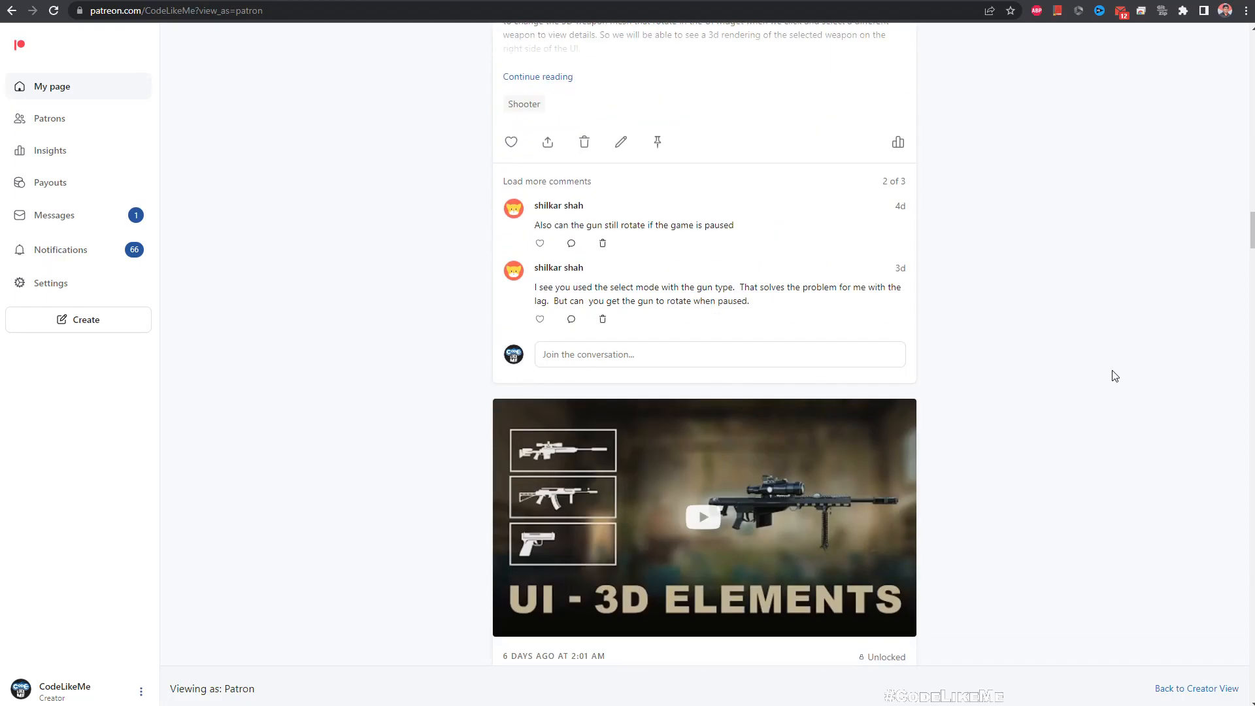
pyautogui.scroll(3, 1115, 376)
pyautogui.scroll(-15, 1115, 375)
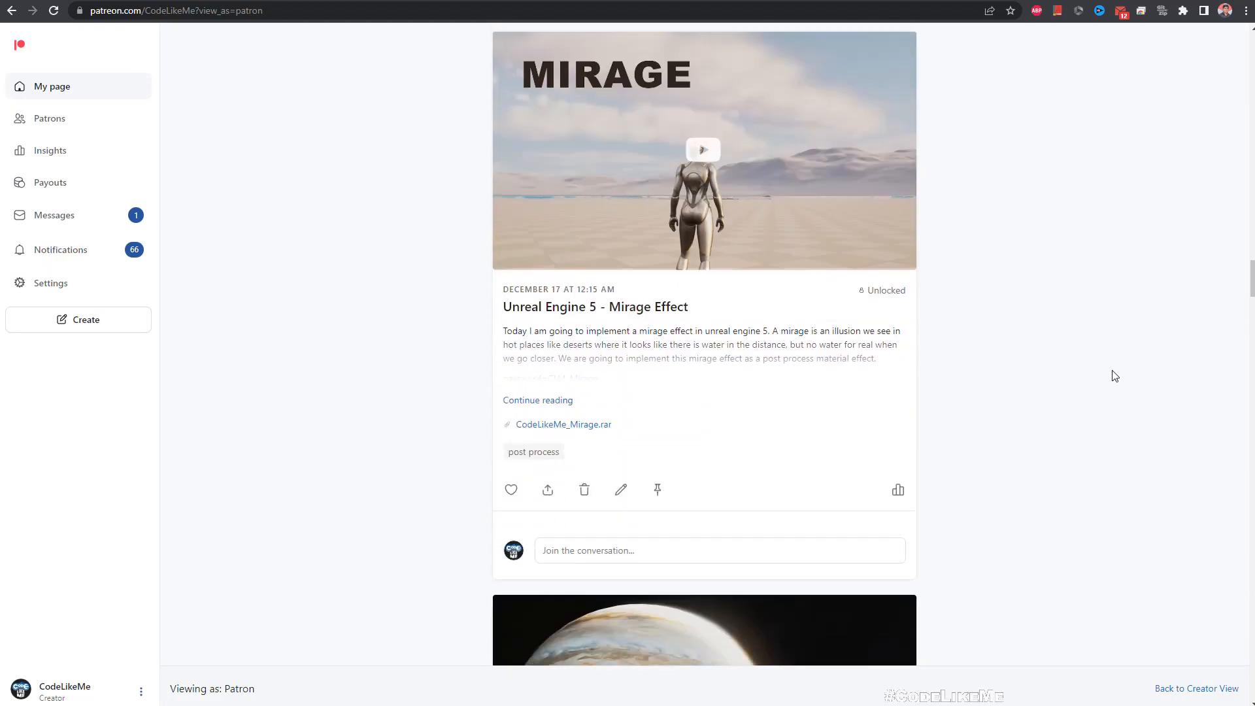
pyautogui.scroll(-20, 1114, 376)
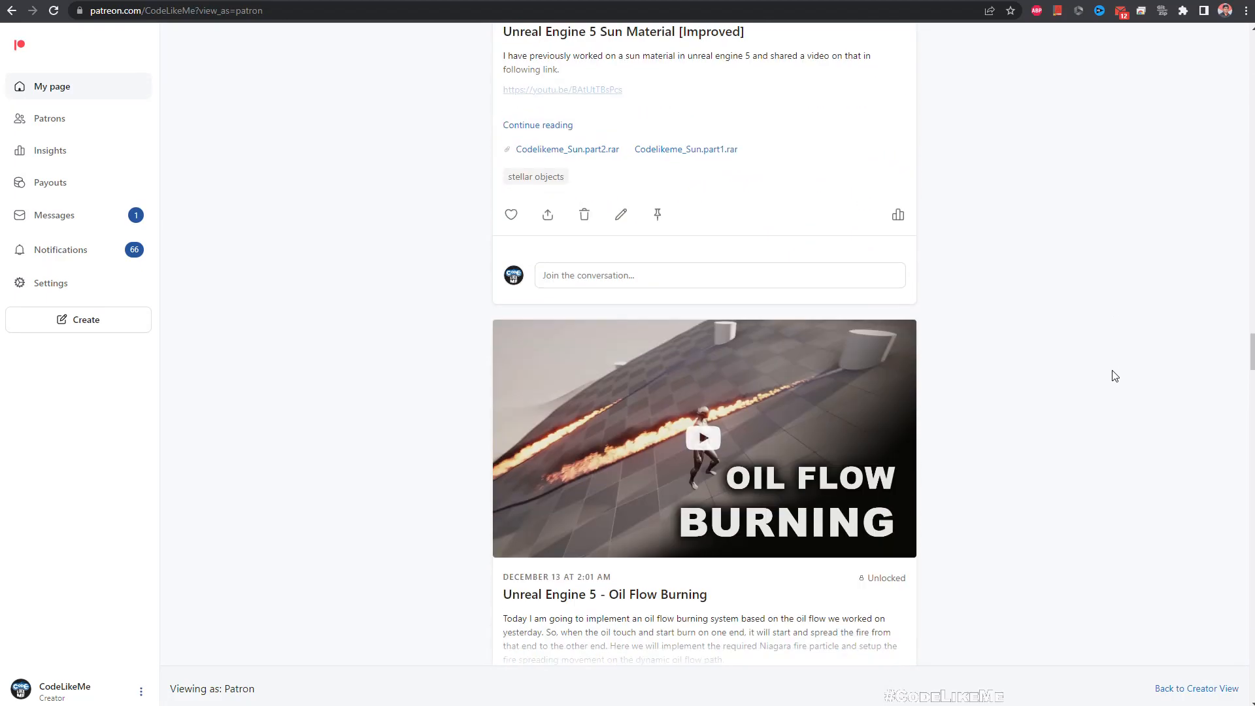
pyautogui.scroll(-20, 1115, 376)
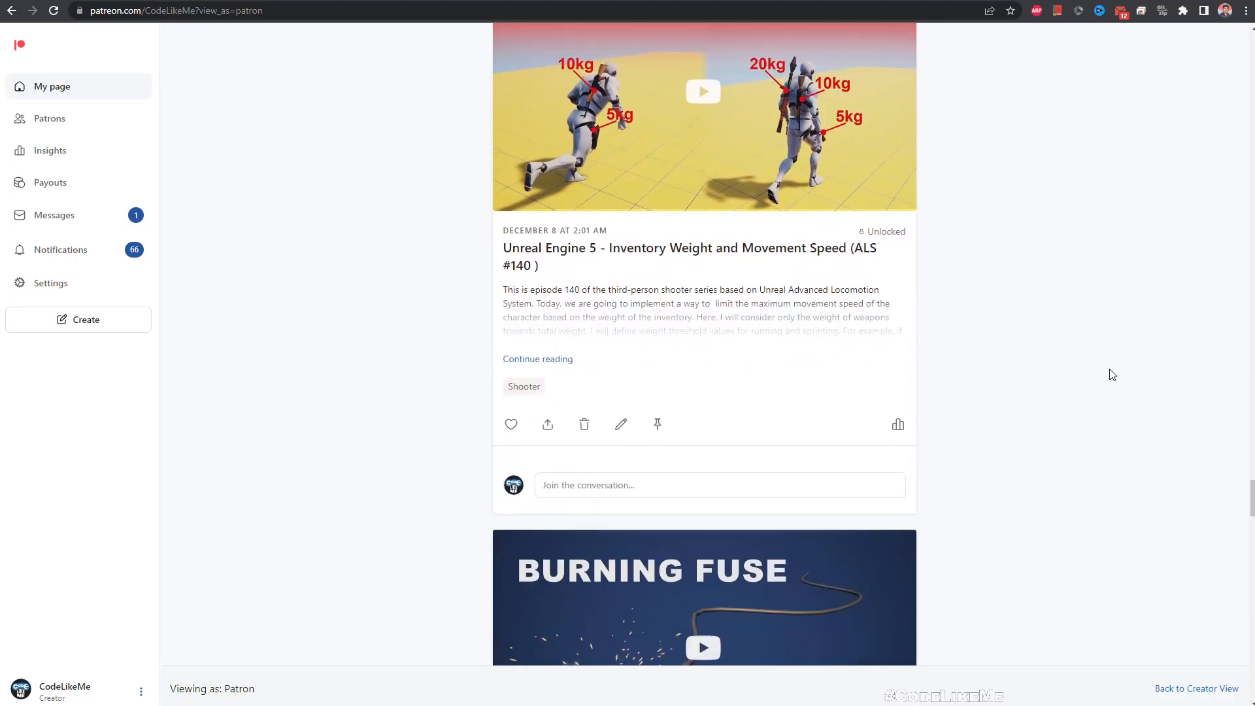
pyautogui.scroll(-9, 1113, 374)
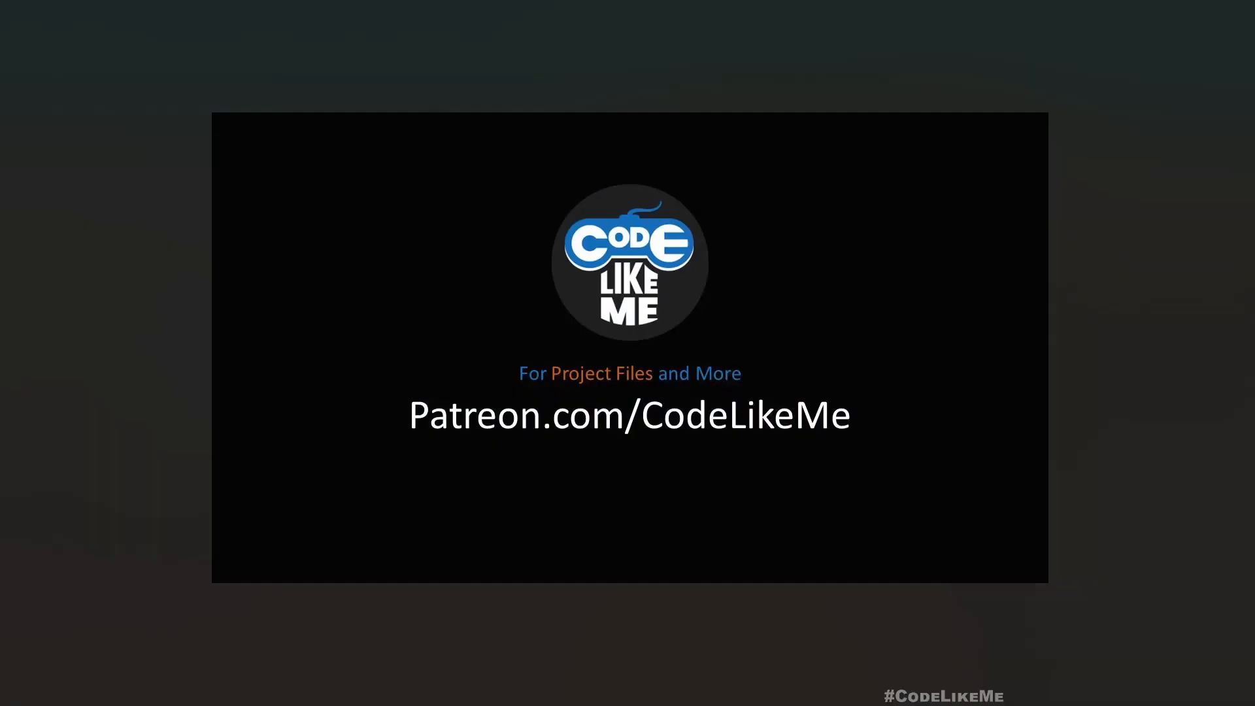